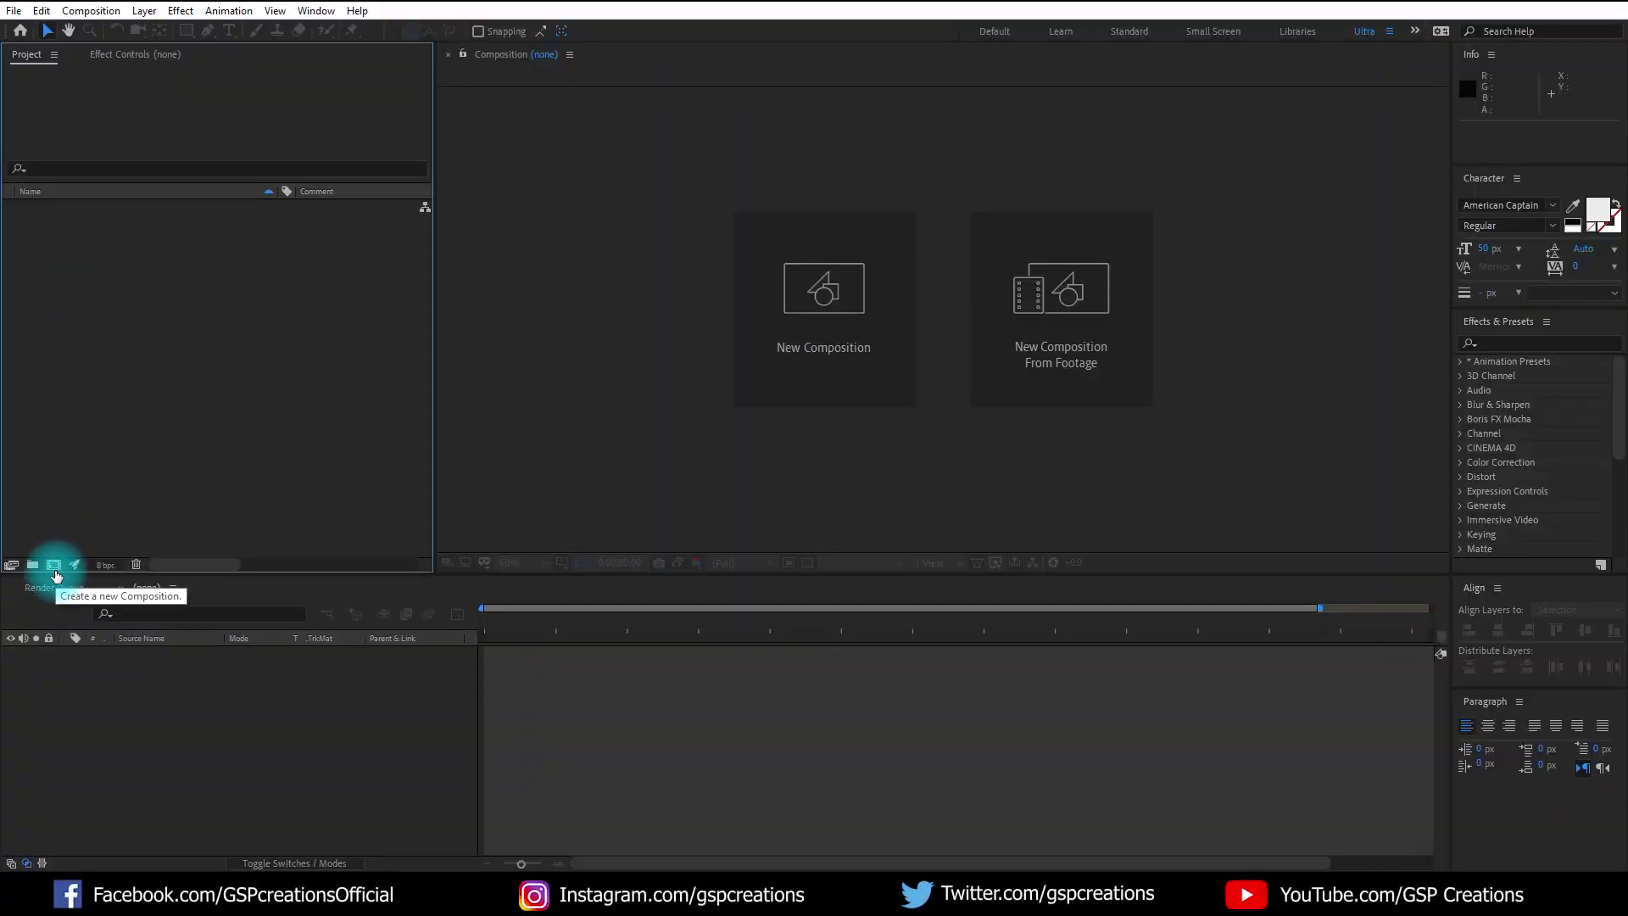
- Create a 1920×1080, 25 fps, 10-second composition named 'Composition 1' from the HDTV 1080 25 preset
{"action": "left_click", "coordinate": [55, 568]}
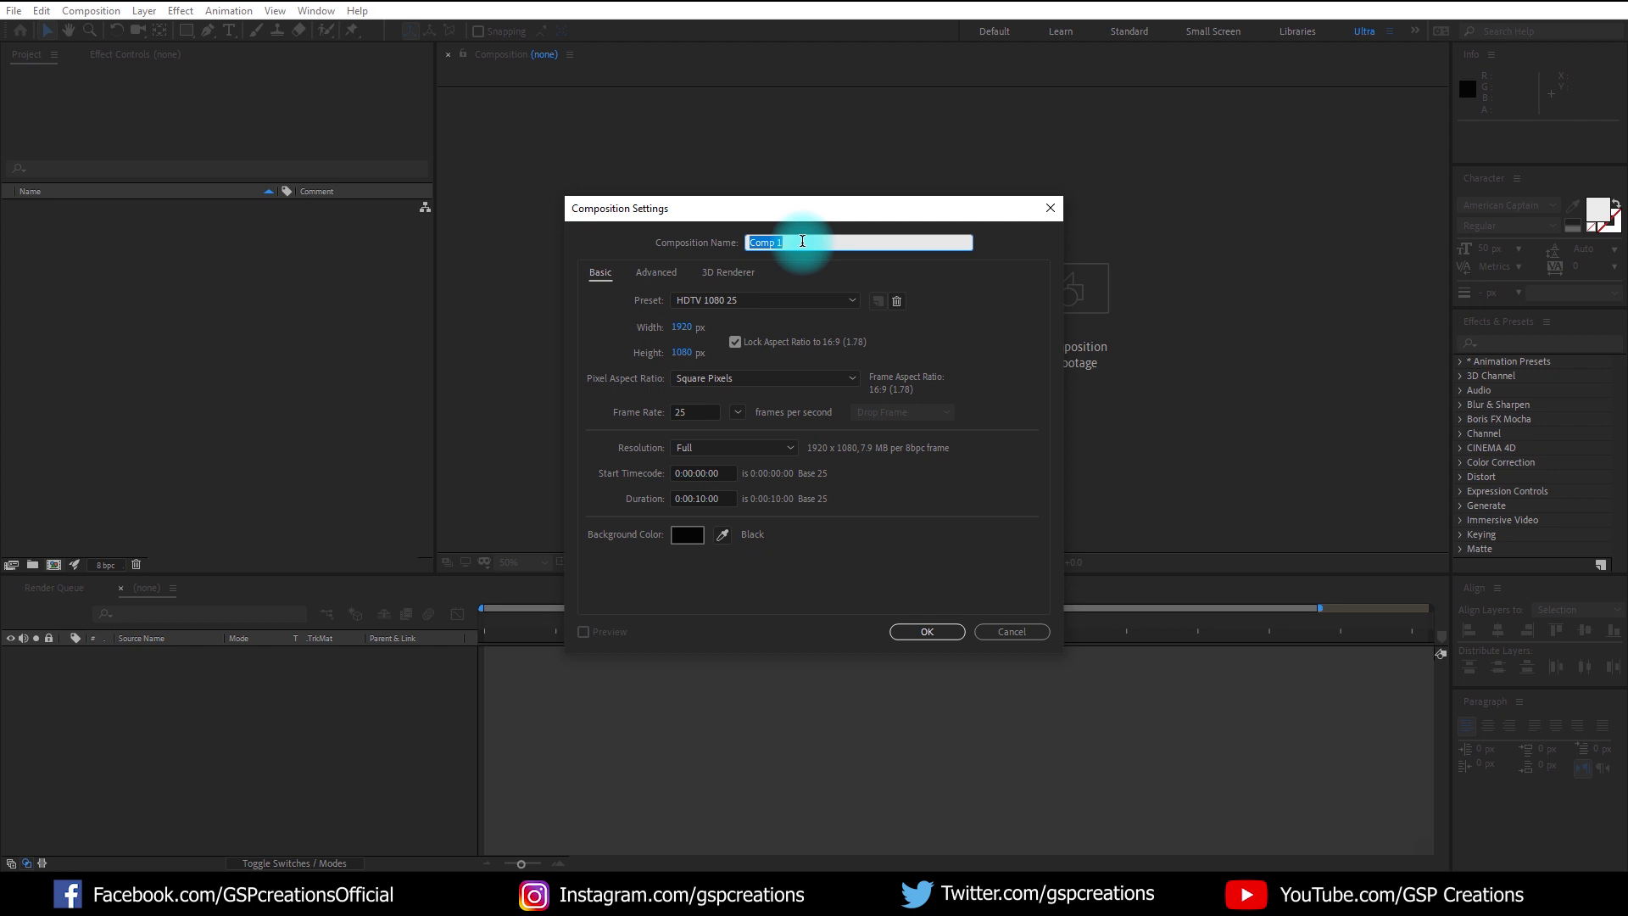
{"action": "key", "text": "BackSpace"}
{"action": "type", "text": "Composition 1"}
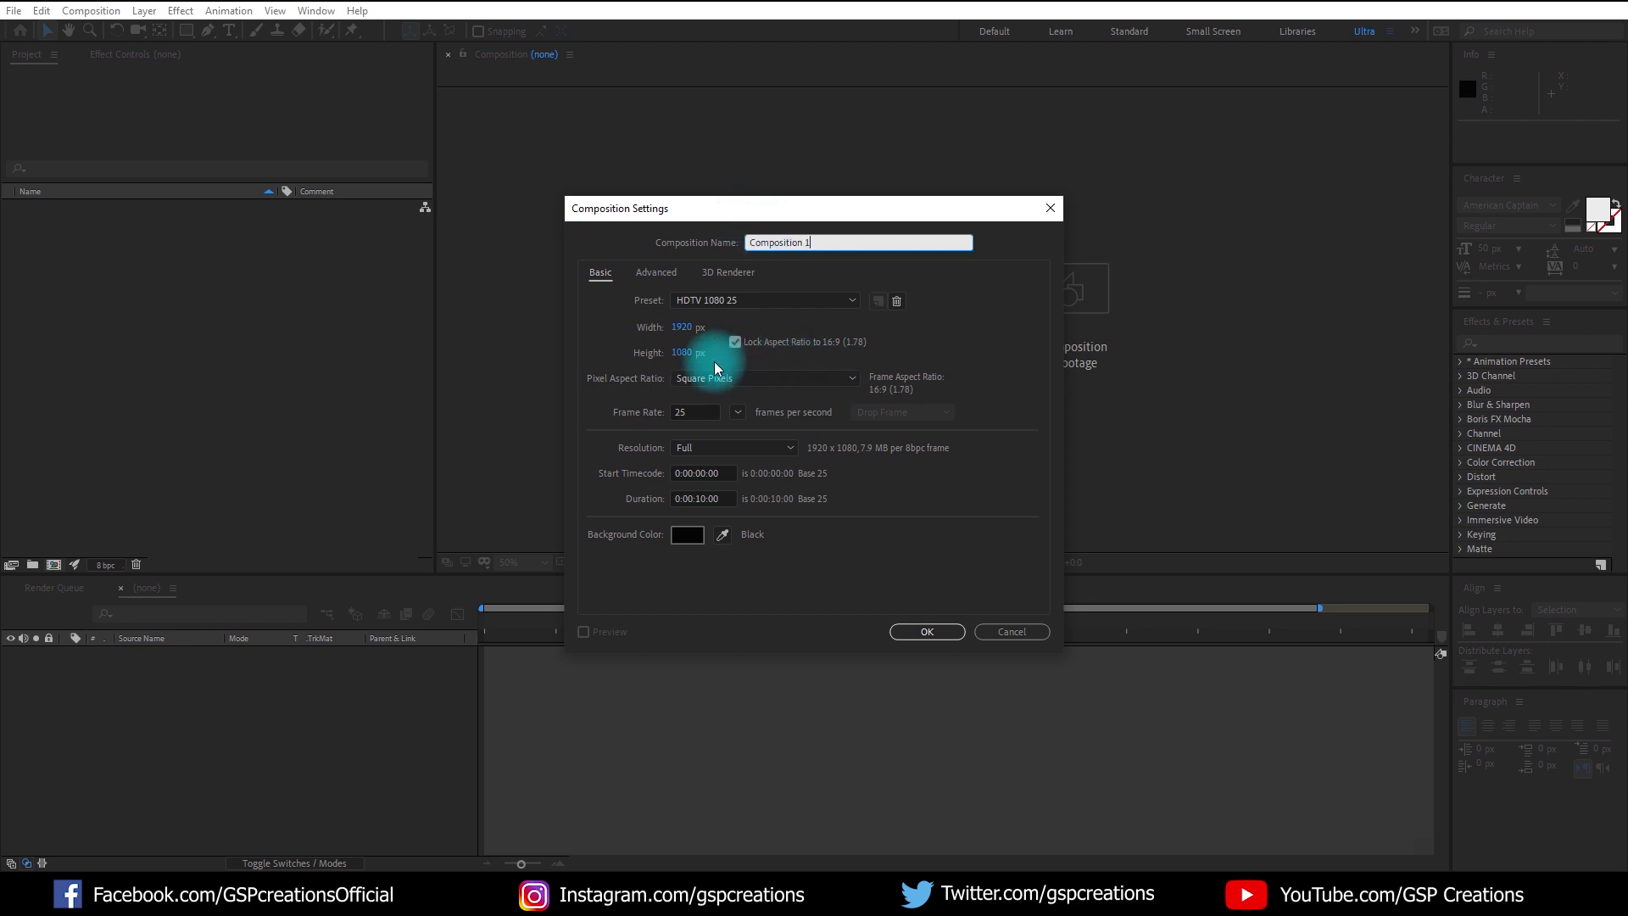
{"action": "left_click", "coordinate": [739, 365]}
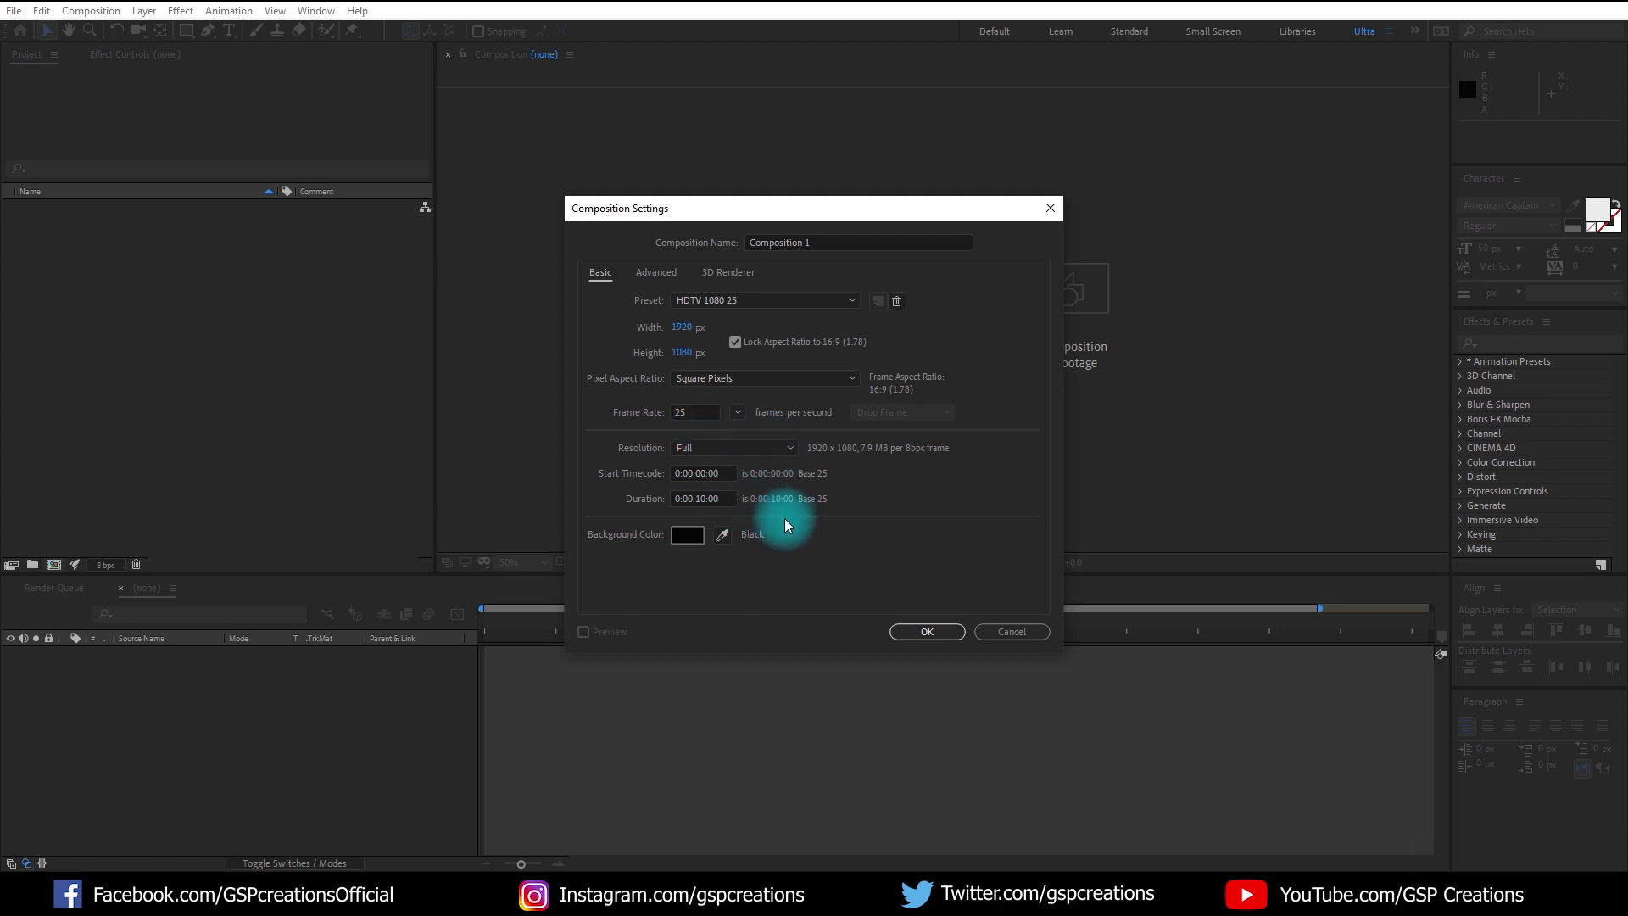
{"action": "left_click", "coordinate": [925, 632]}
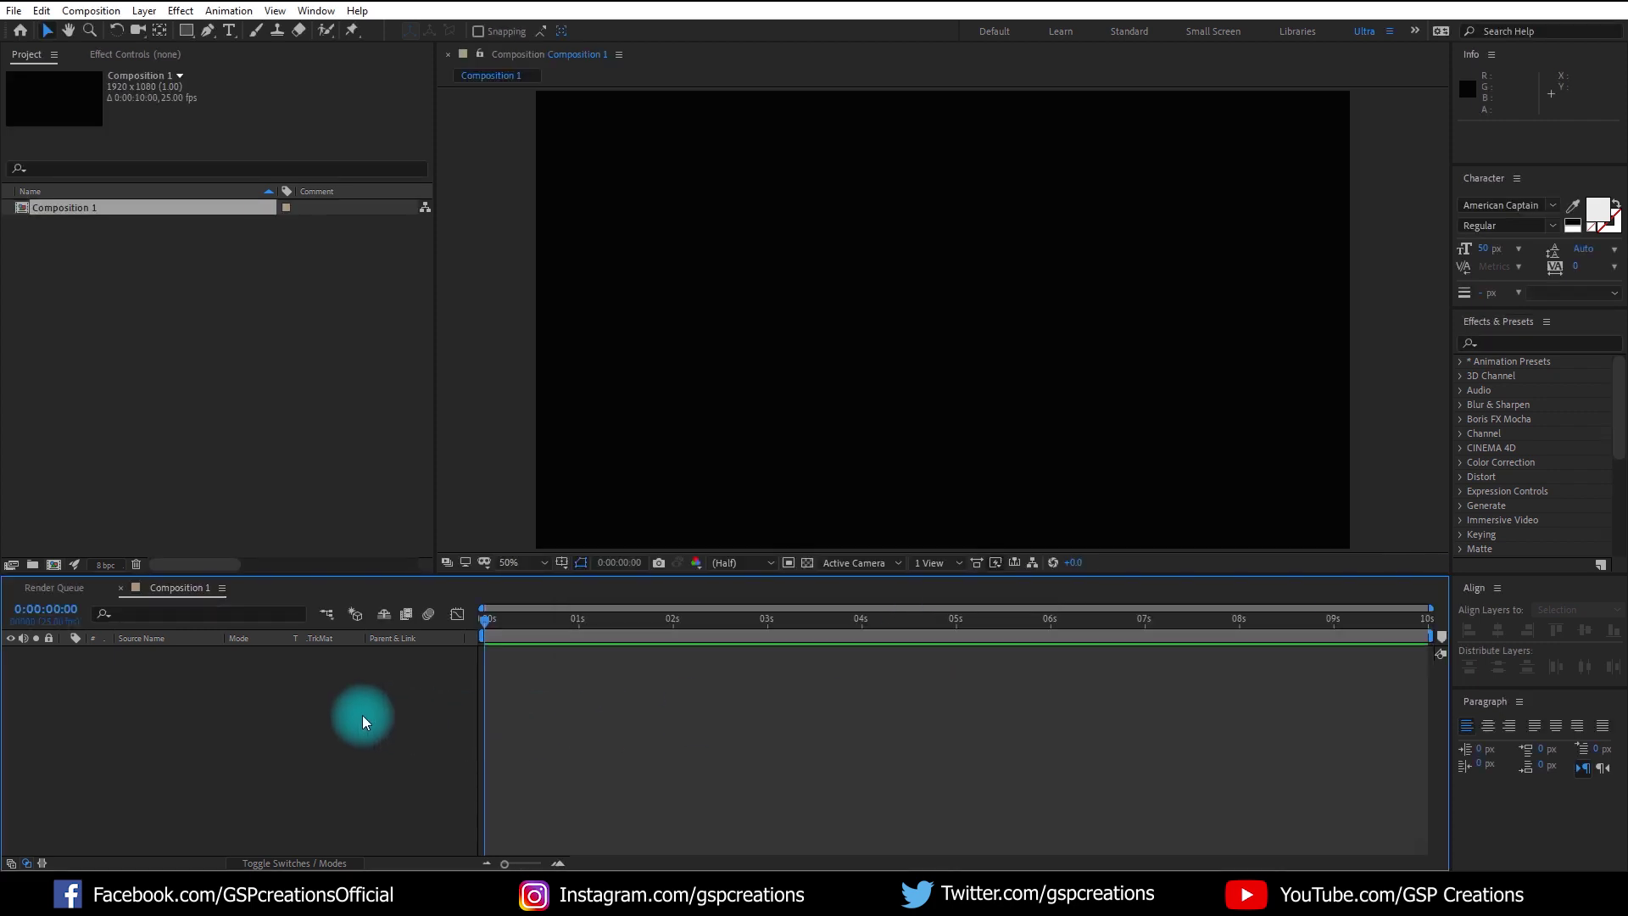
- Add a text layer reading 'AFTER EFFECTS' at 250 px and centre it in the composition
{"action": "right_click", "coordinate": [363, 715]}
{"action": "mouse_move", "coordinate": [442, 530]}
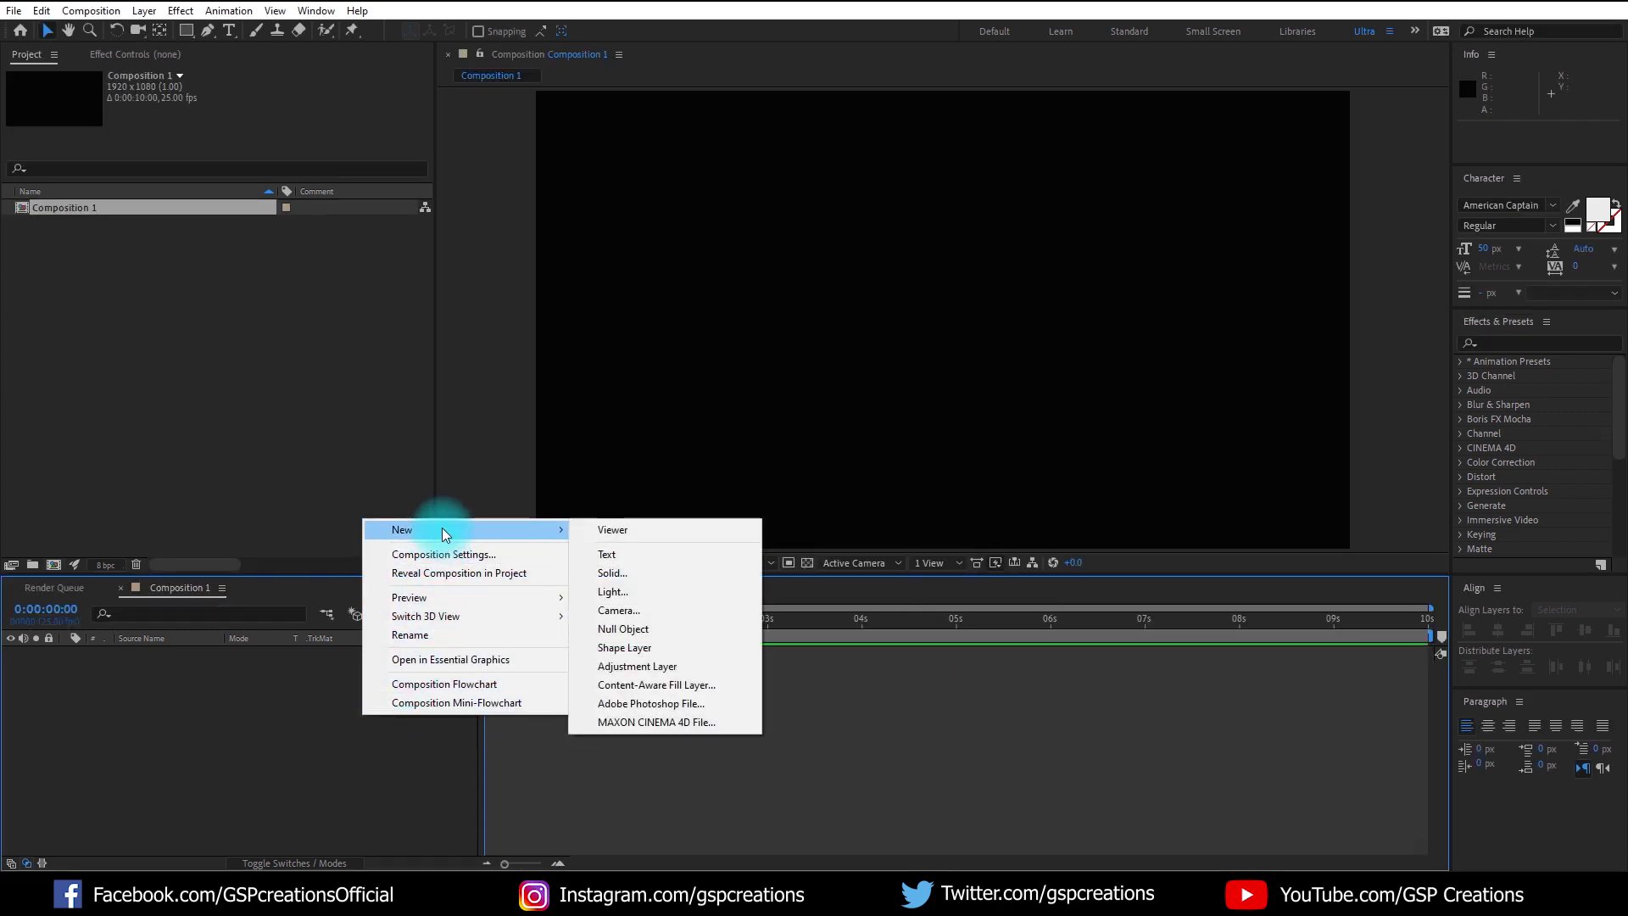
{"action": "left_click", "coordinate": [623, 554]}
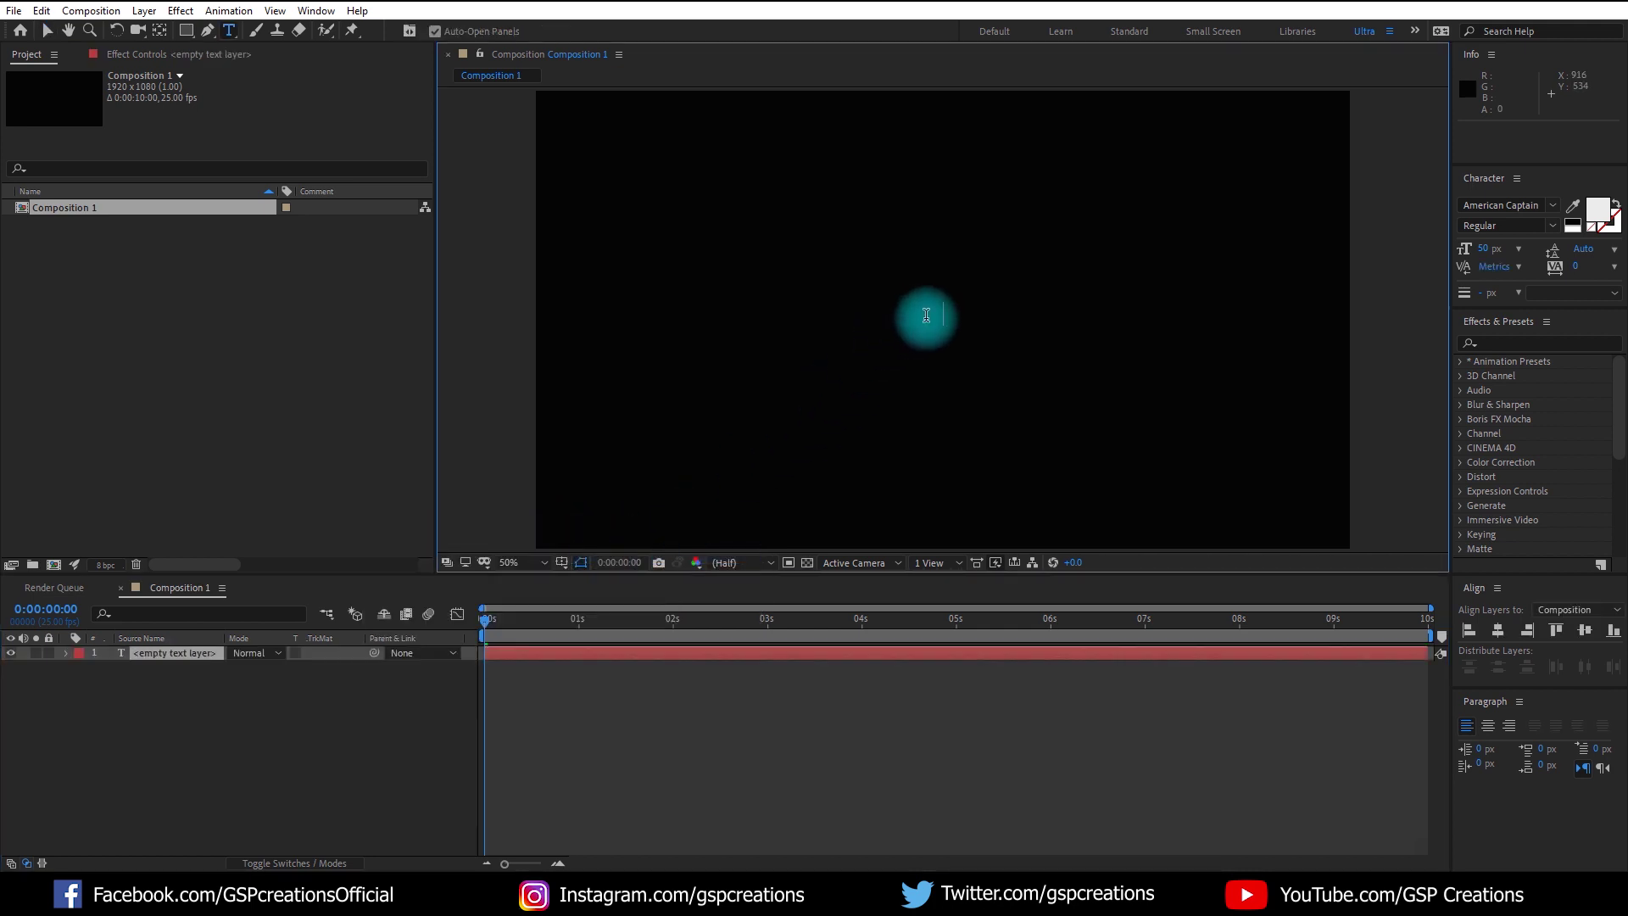
{"action": "type", "text": "AFTE"}
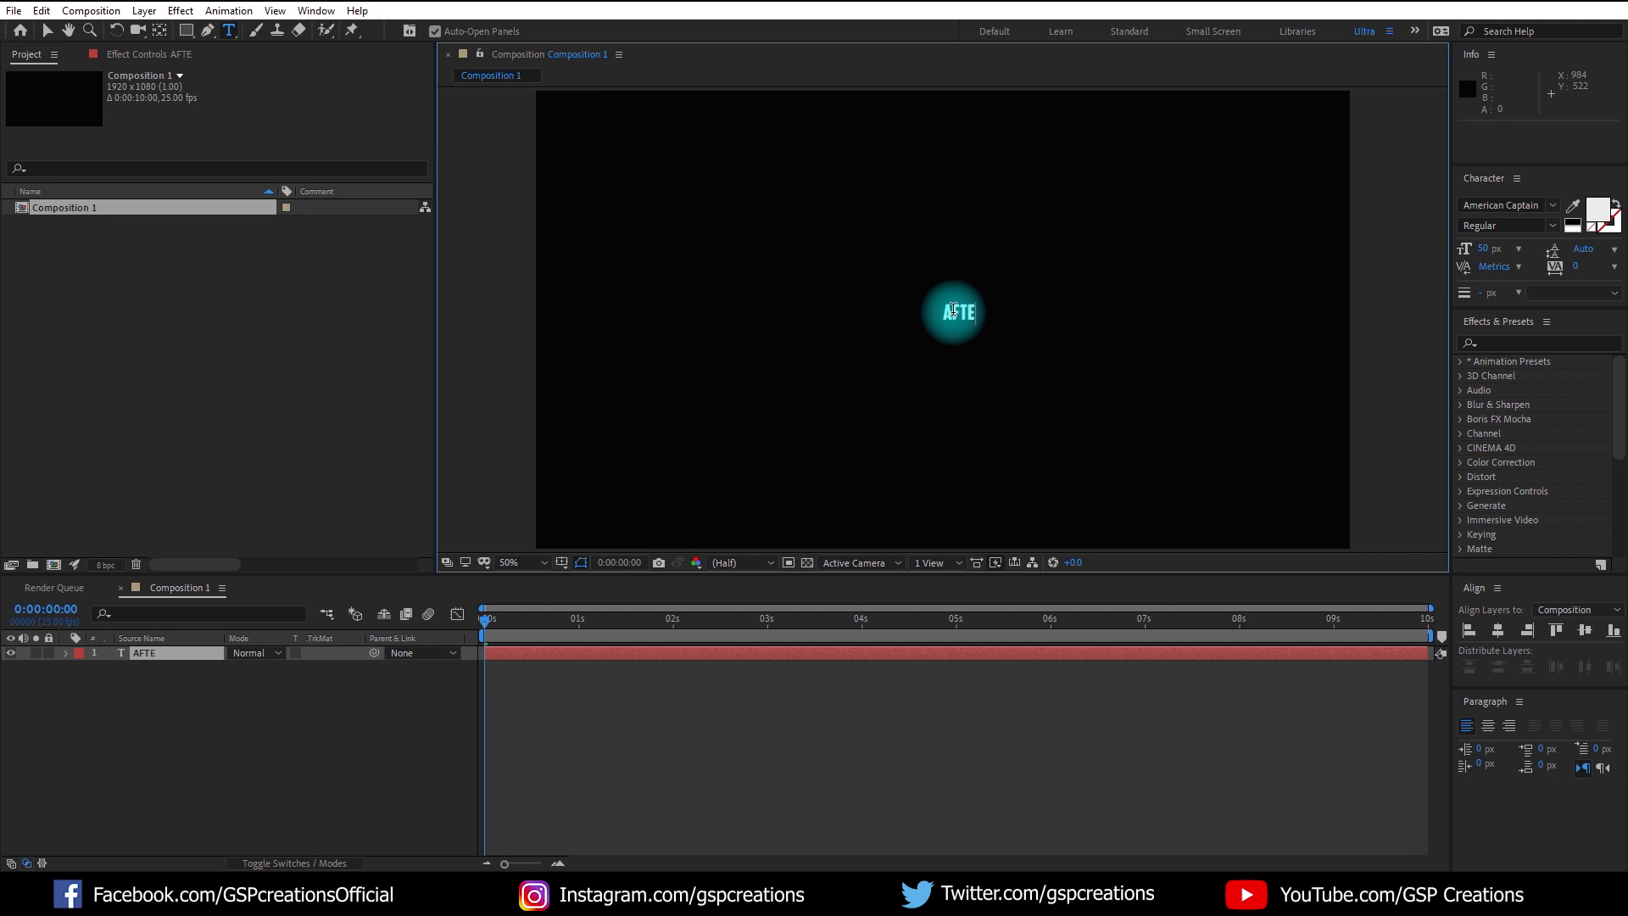
{"action": "type", "text": "R EFFECTS"}
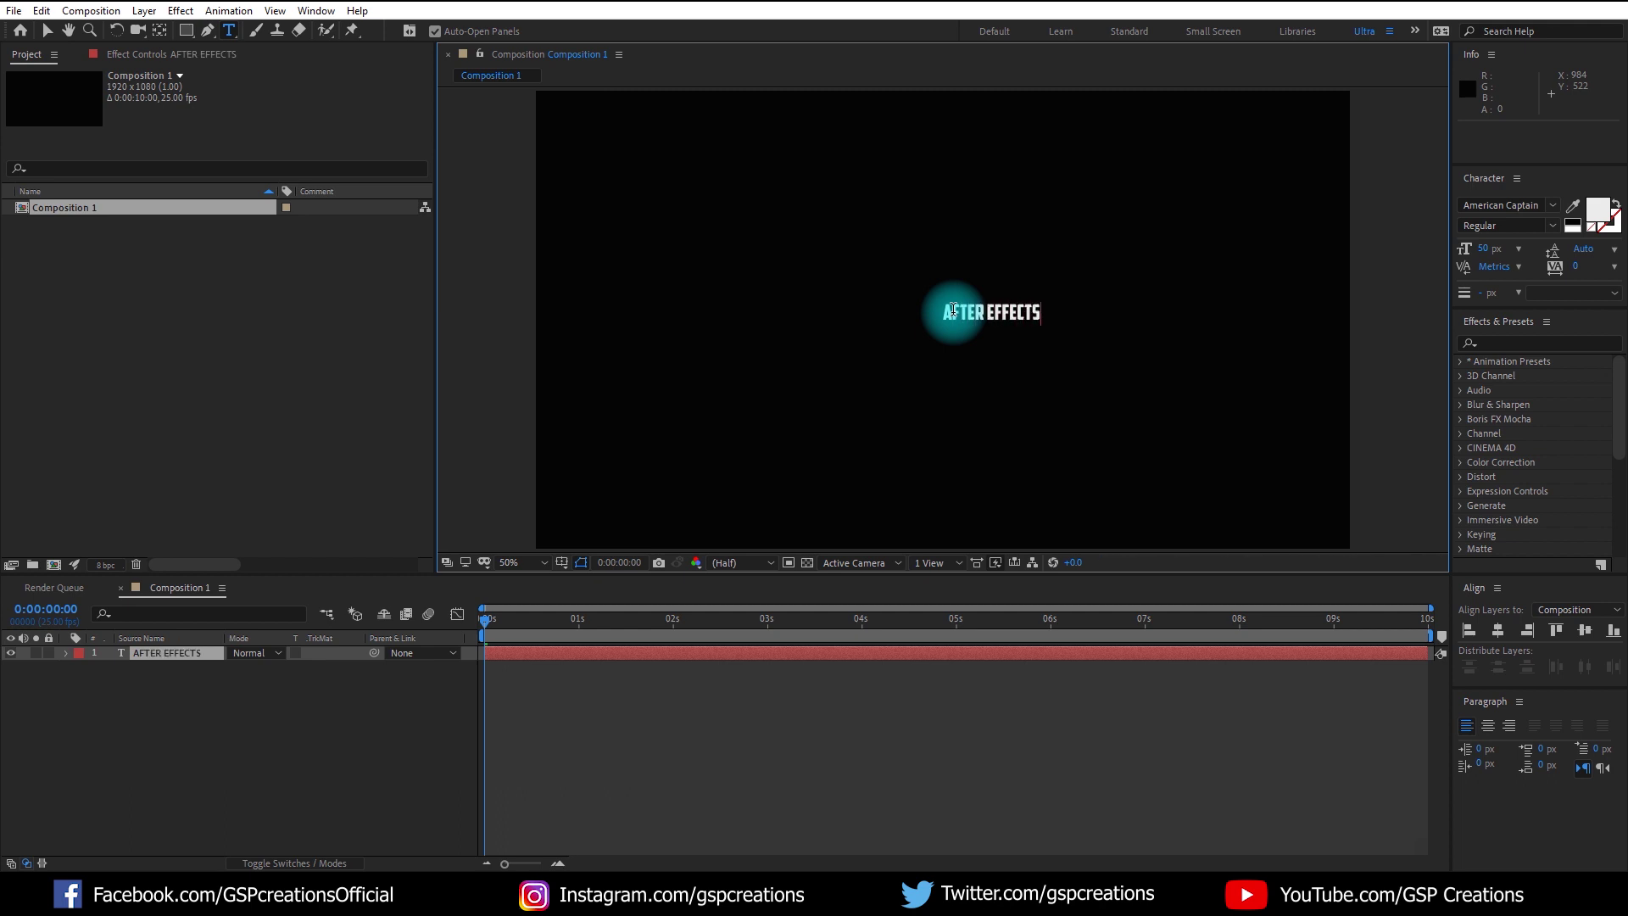
{"action": "left_click_drag", "start_coordinate": [1002, 316], "coordinate": [941, 312]}
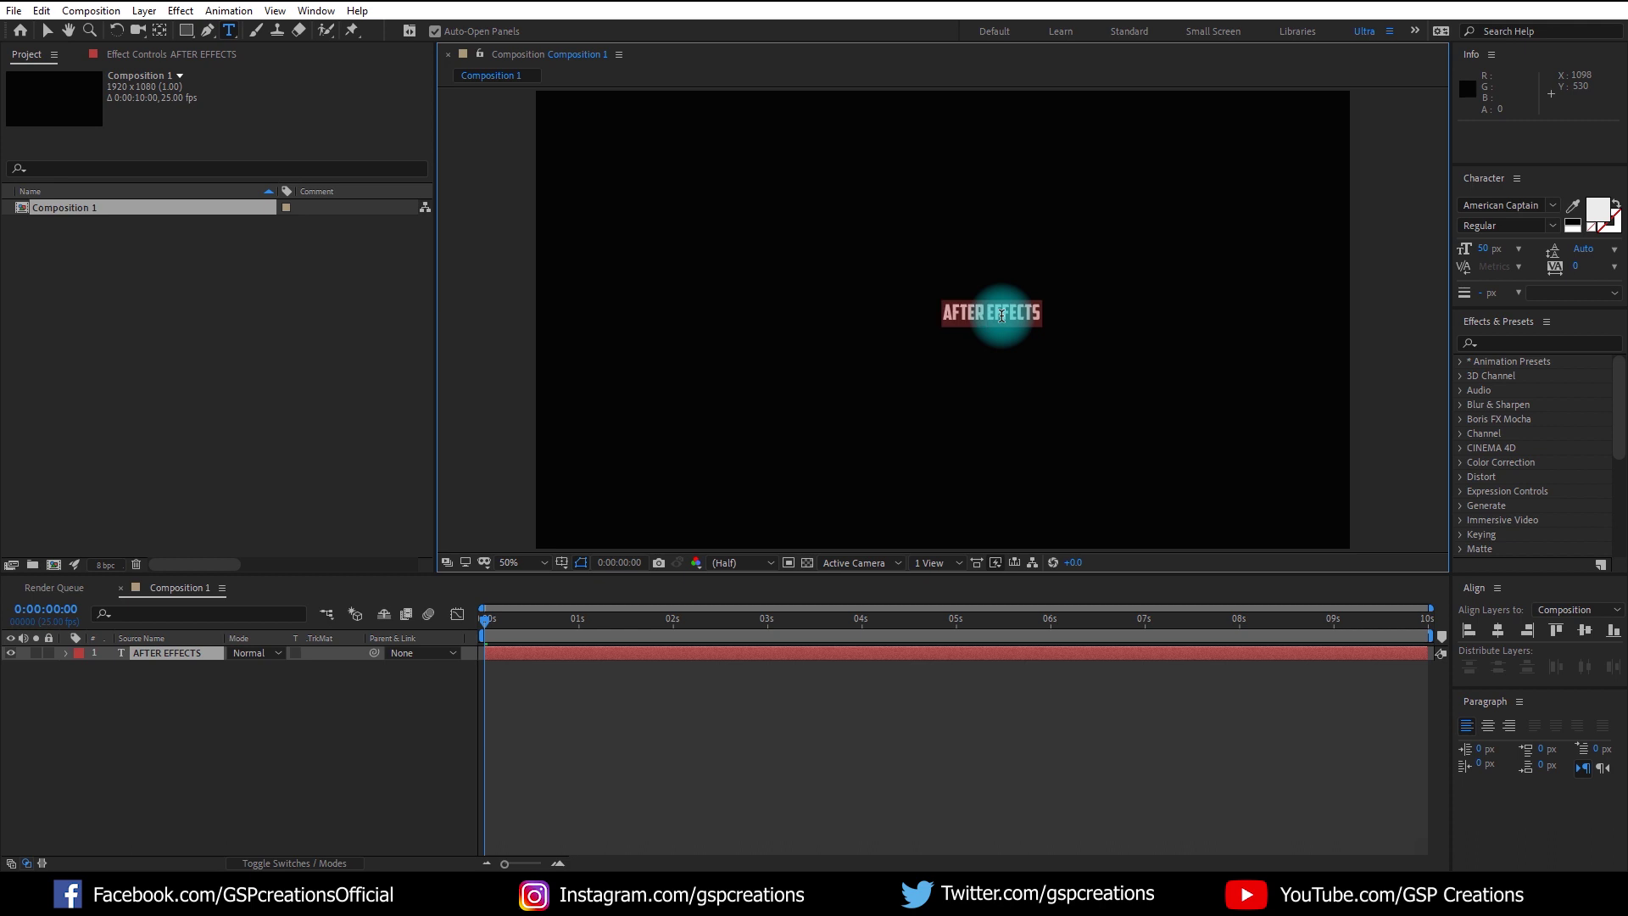
{"action": "mouse_move", "coordinate": [1483, 249]}
{"action": "left_mouse_down"}
{"action": "mouse_move", "coordinate": [1570, 250]}
{"action": "mouse_move", "coordinate": [1493, 248]}
{"action": "left_mouse_up"}
{"action": "left_click", "coordinate": [1490, 248]}
{"action": "key", "text": "Return"}
{"action": "left_click", "coordinate": [1498, 630]}
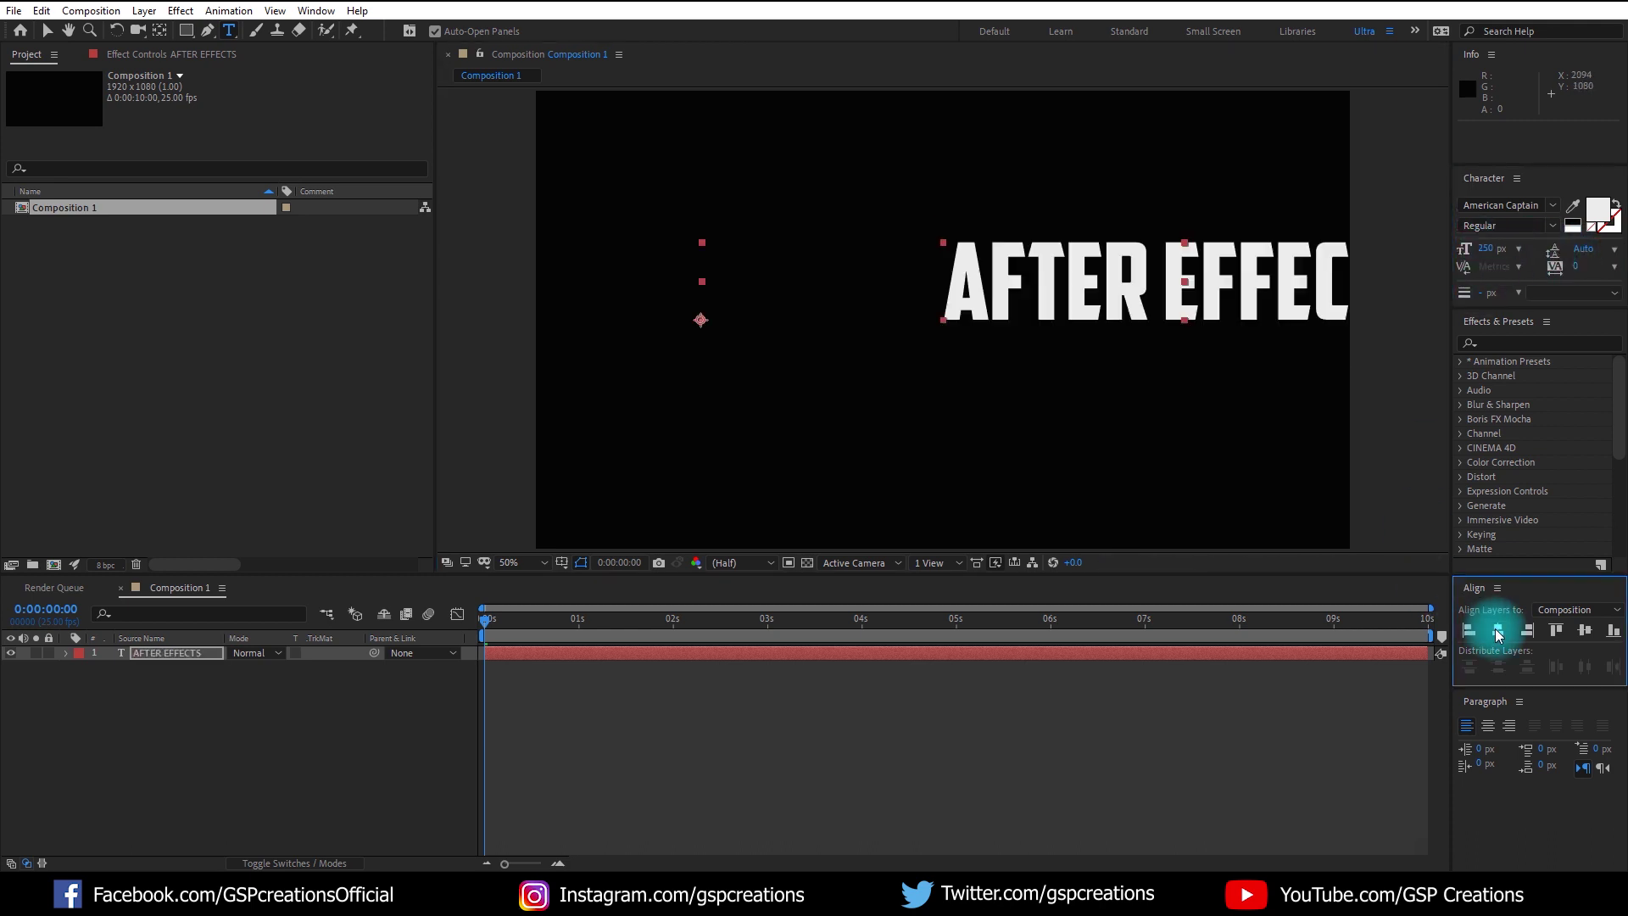
{"action": "left_click", "coordinate": [1584, 632]}
- Enlarge the AFTER EFFECTS text to 300 px, re-centre it, and finish text editing
{"action": "triple_click", "coordinate": [1036, 327]}
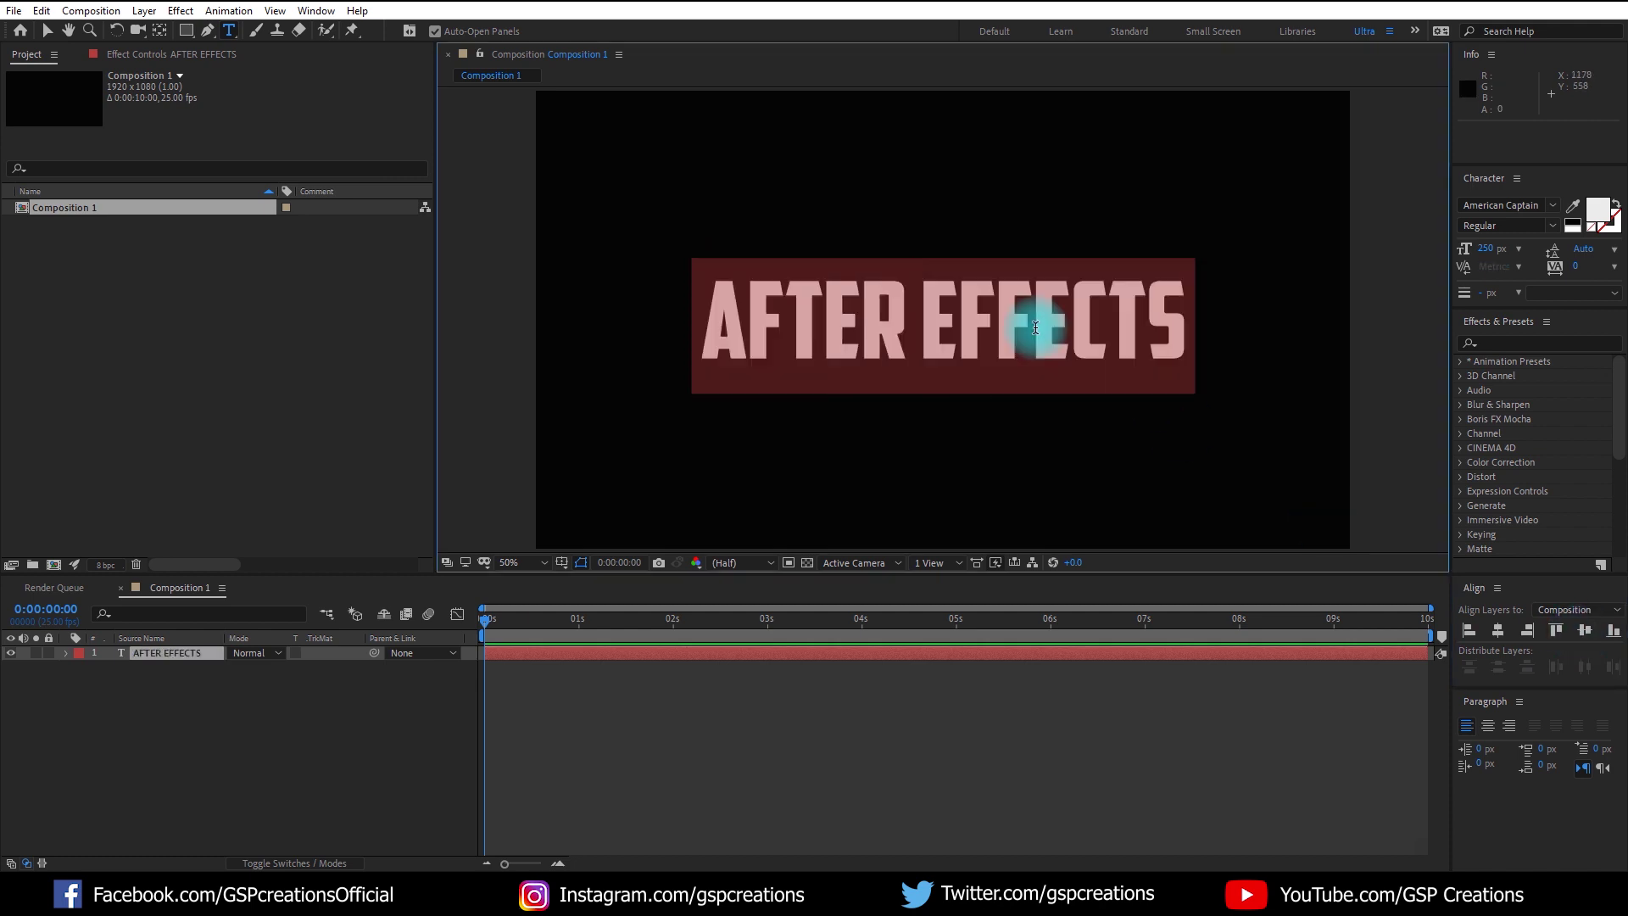
{"action": "left_click", "coordinate": [1490, 248]}
{"action": "type", "text": "30"}
{"action": "key", "text": "Return"}
{"action": "type", "text": "300"}
{"action": "key", "text": "Return"}
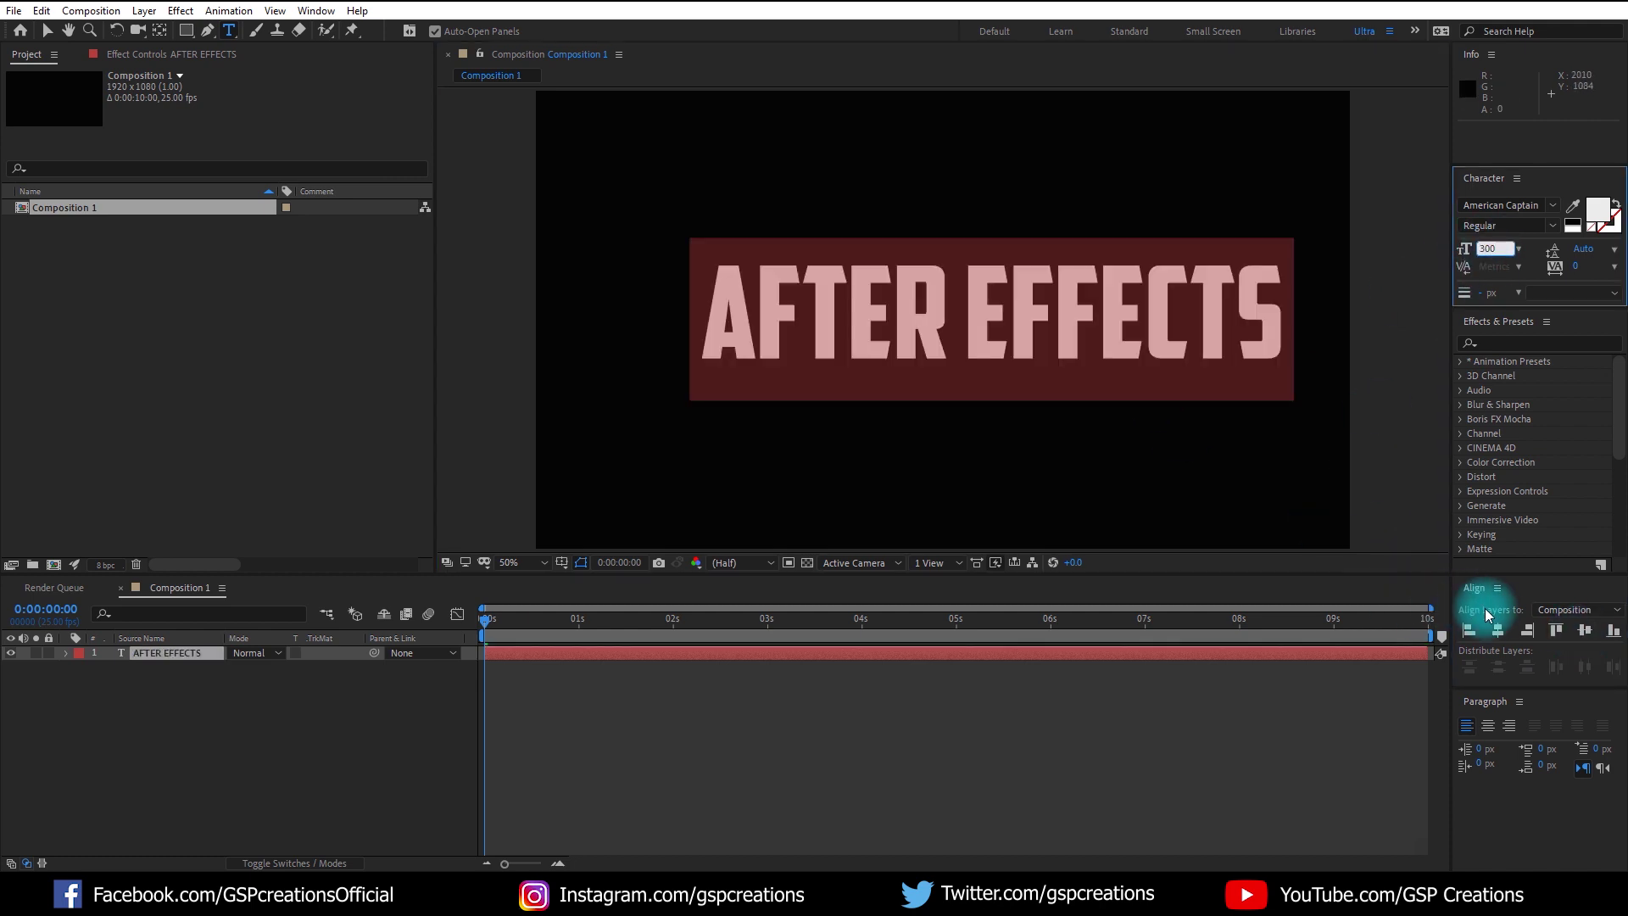
{"action": "left_click", "coordinate": [1497, 630]}
{"action": "left_click", "coordinate": [1585, 631]}
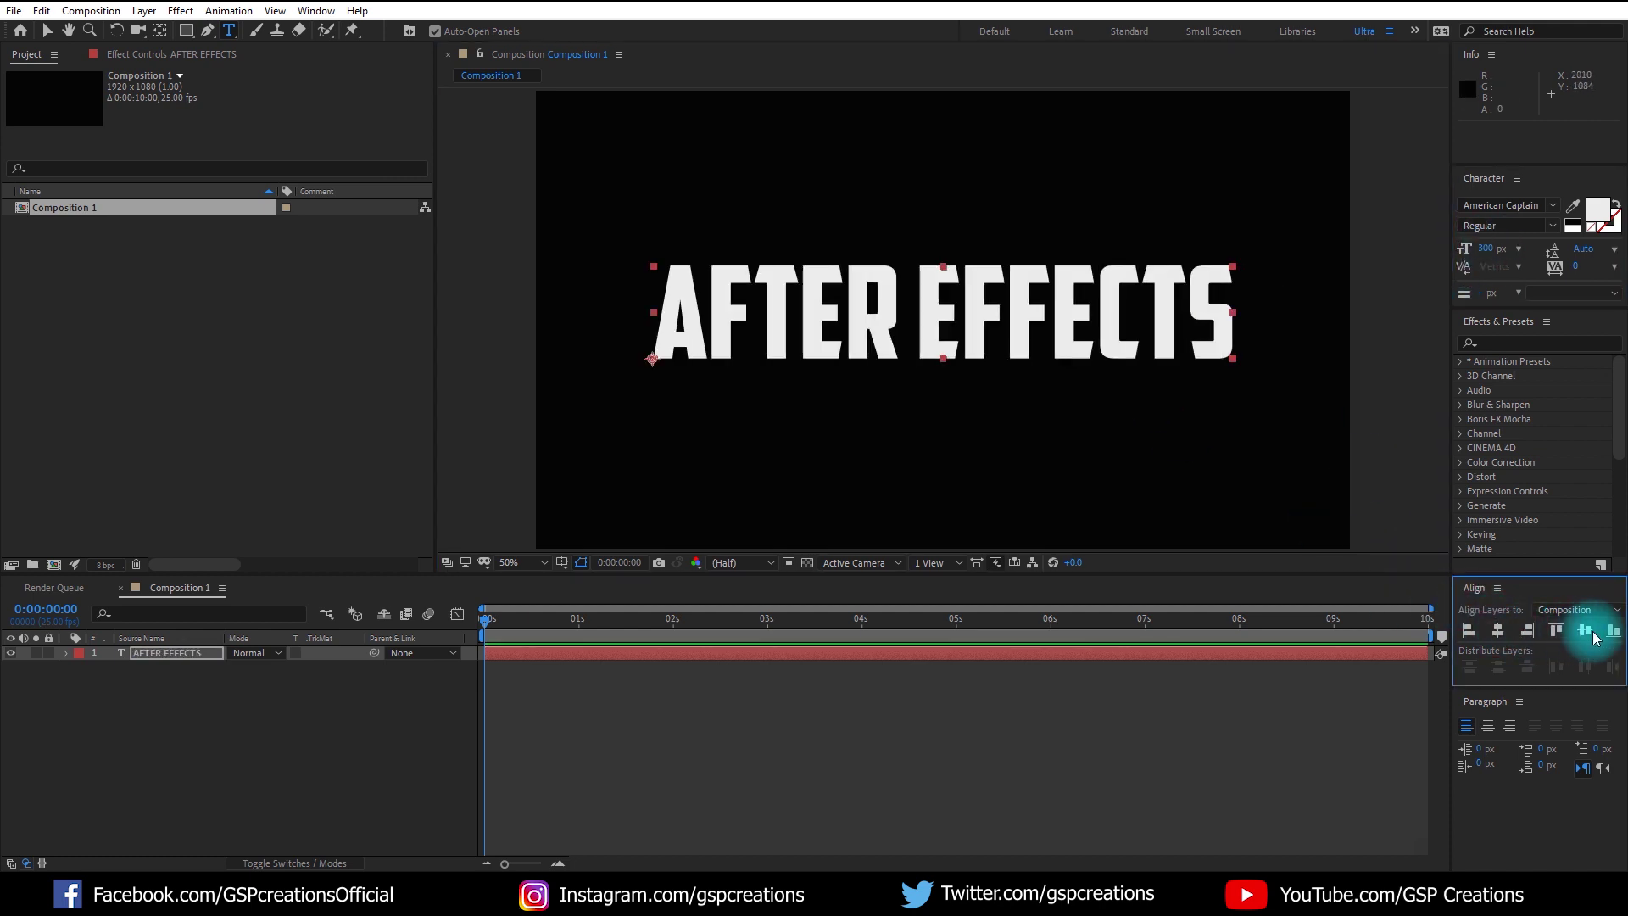
{"action": "left_click", "coordinate": [1117, 465]}
{"action": "key", "text": "v"}
{"action": "left_click", "coordinate": [1117, 467]}
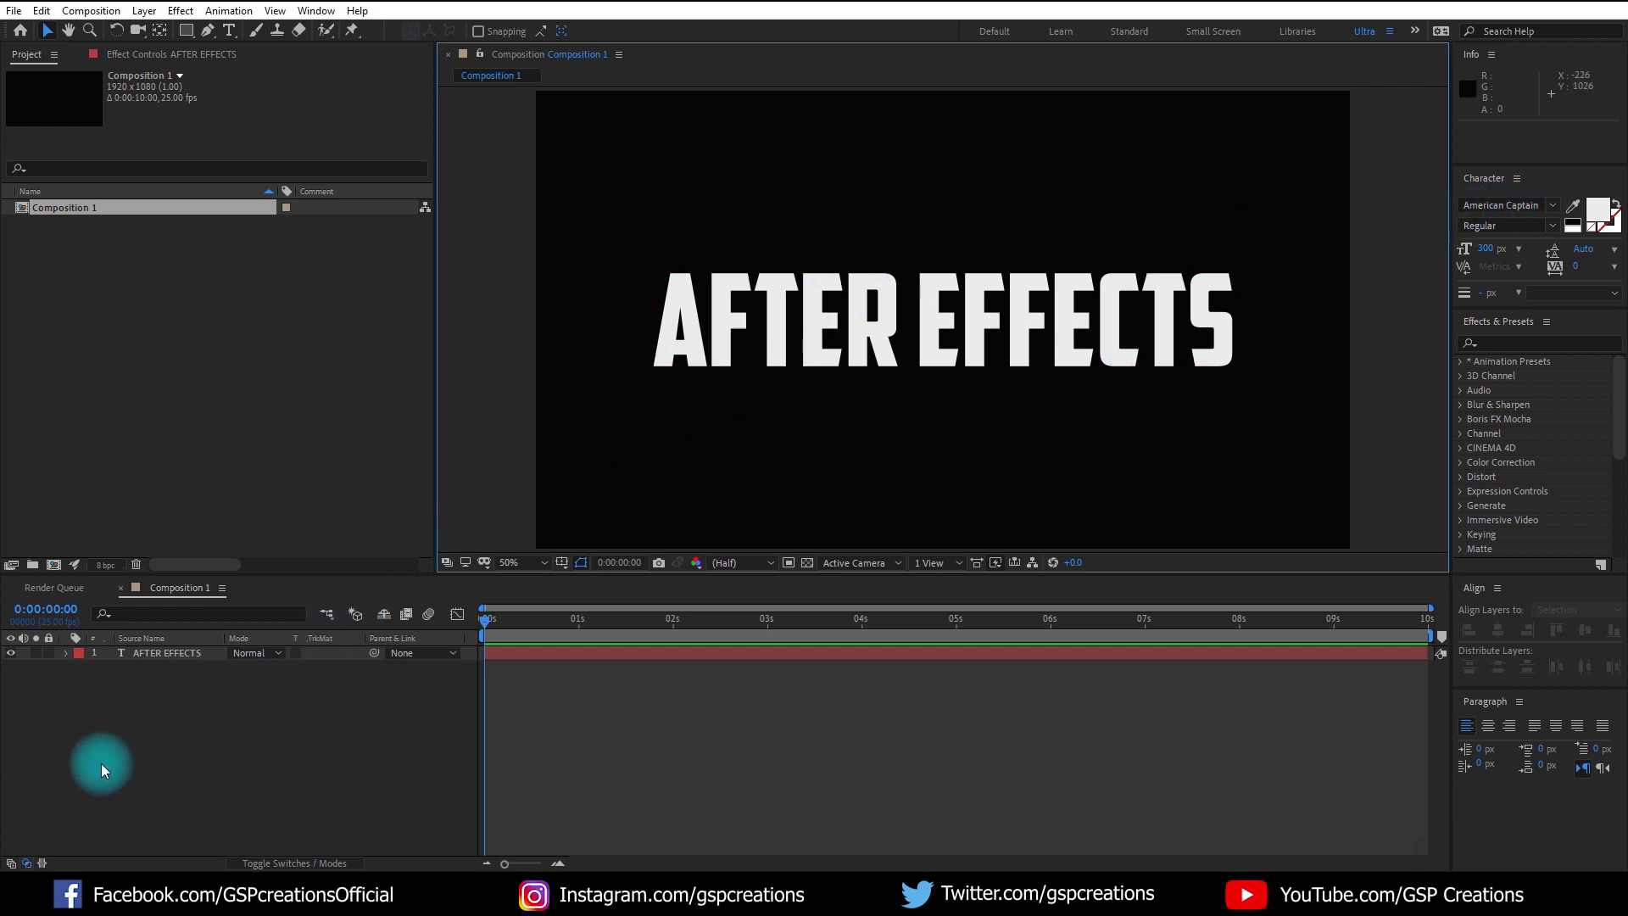
- Add a full-frame 1920×1080 orange (FFA200) solid, Orange Solid 1, above the text
{"action": "right_click", "coordinate": [98, 765]}
{"action": "mouse_move", "coordinate": [181, 582]}
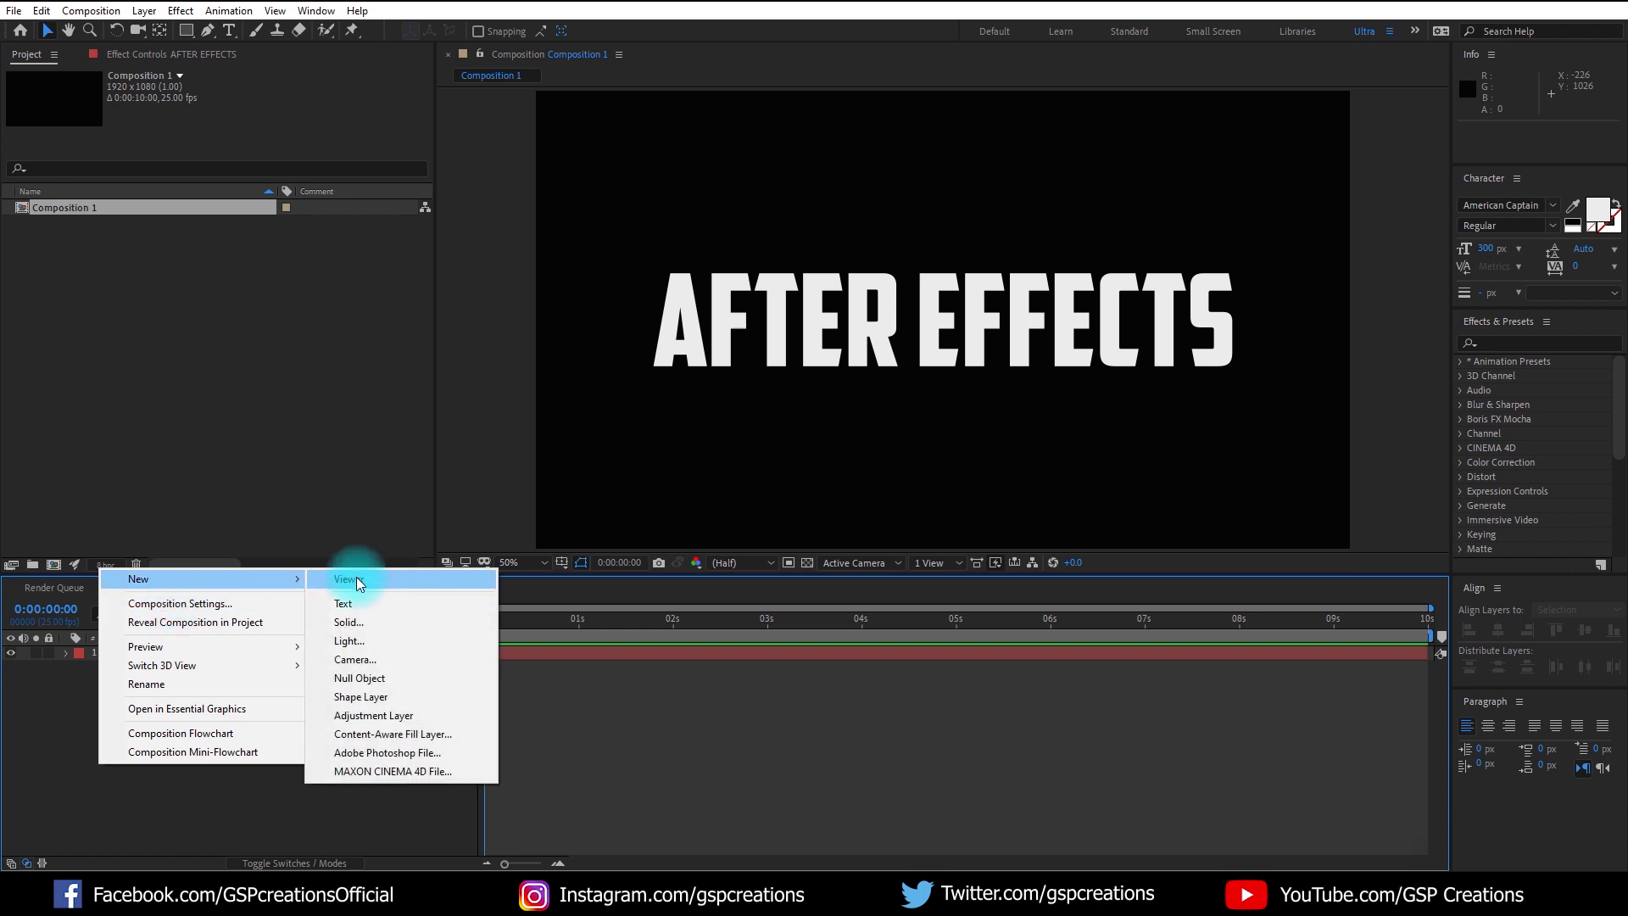
{"action": "left_click", "coordinate": [358, 623]}
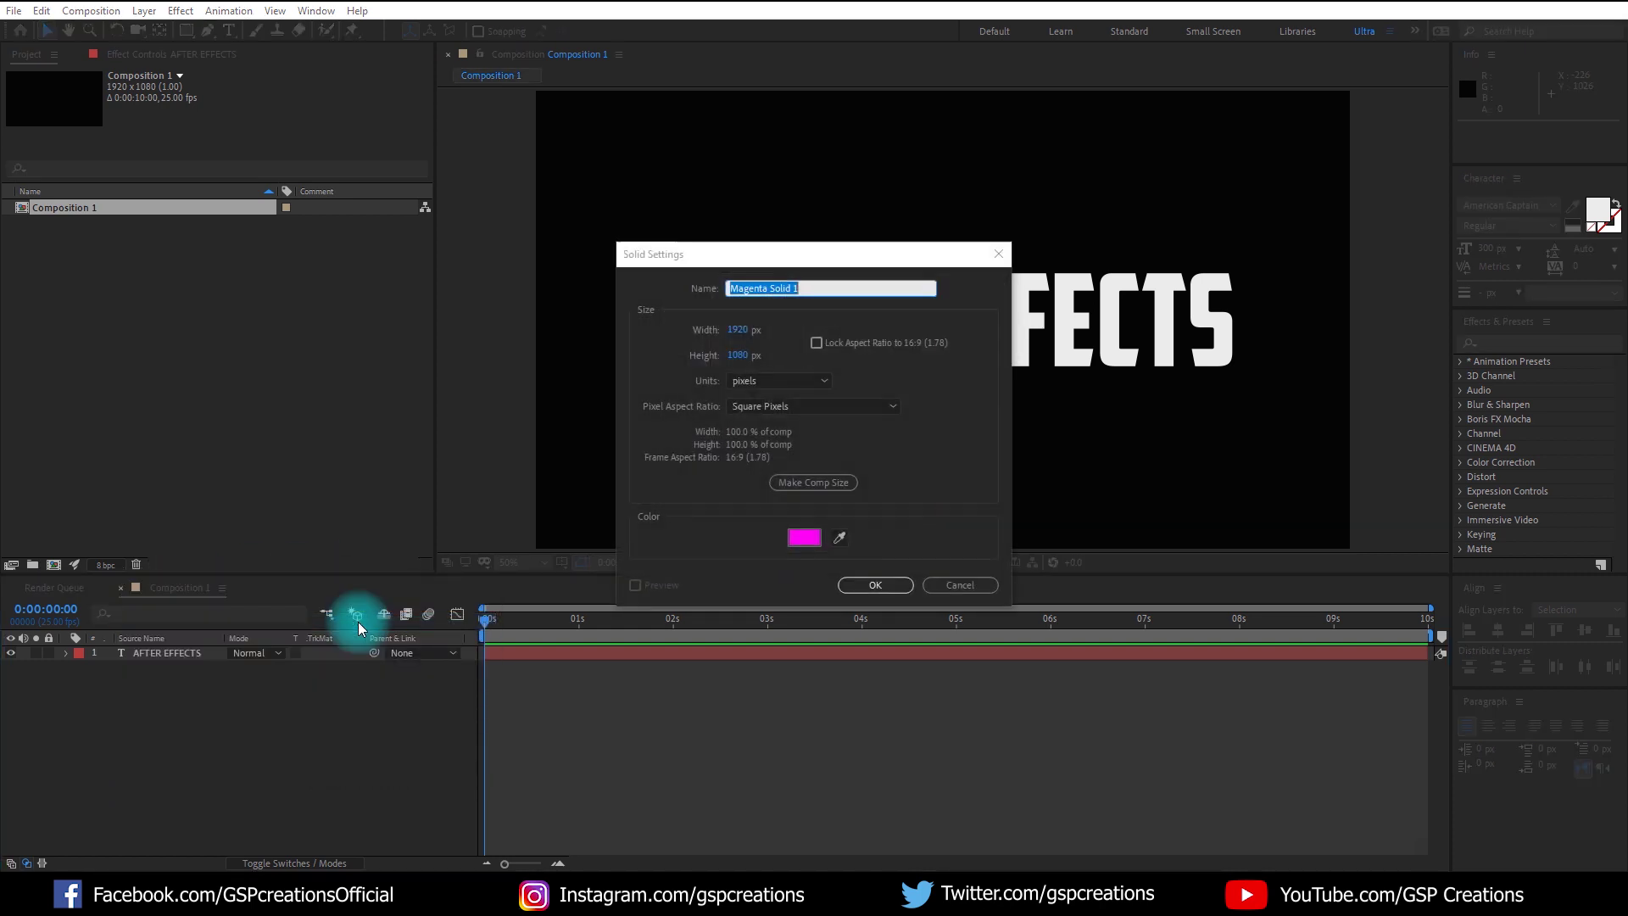
{"action": "left_click", "coordinate": [907, 525]}
{"action": "left_click", "coordinate": [795, 525]}
{"action": "left_click_drag", "start_coordinate": [848, 420], "coordinate": [853, 526]}
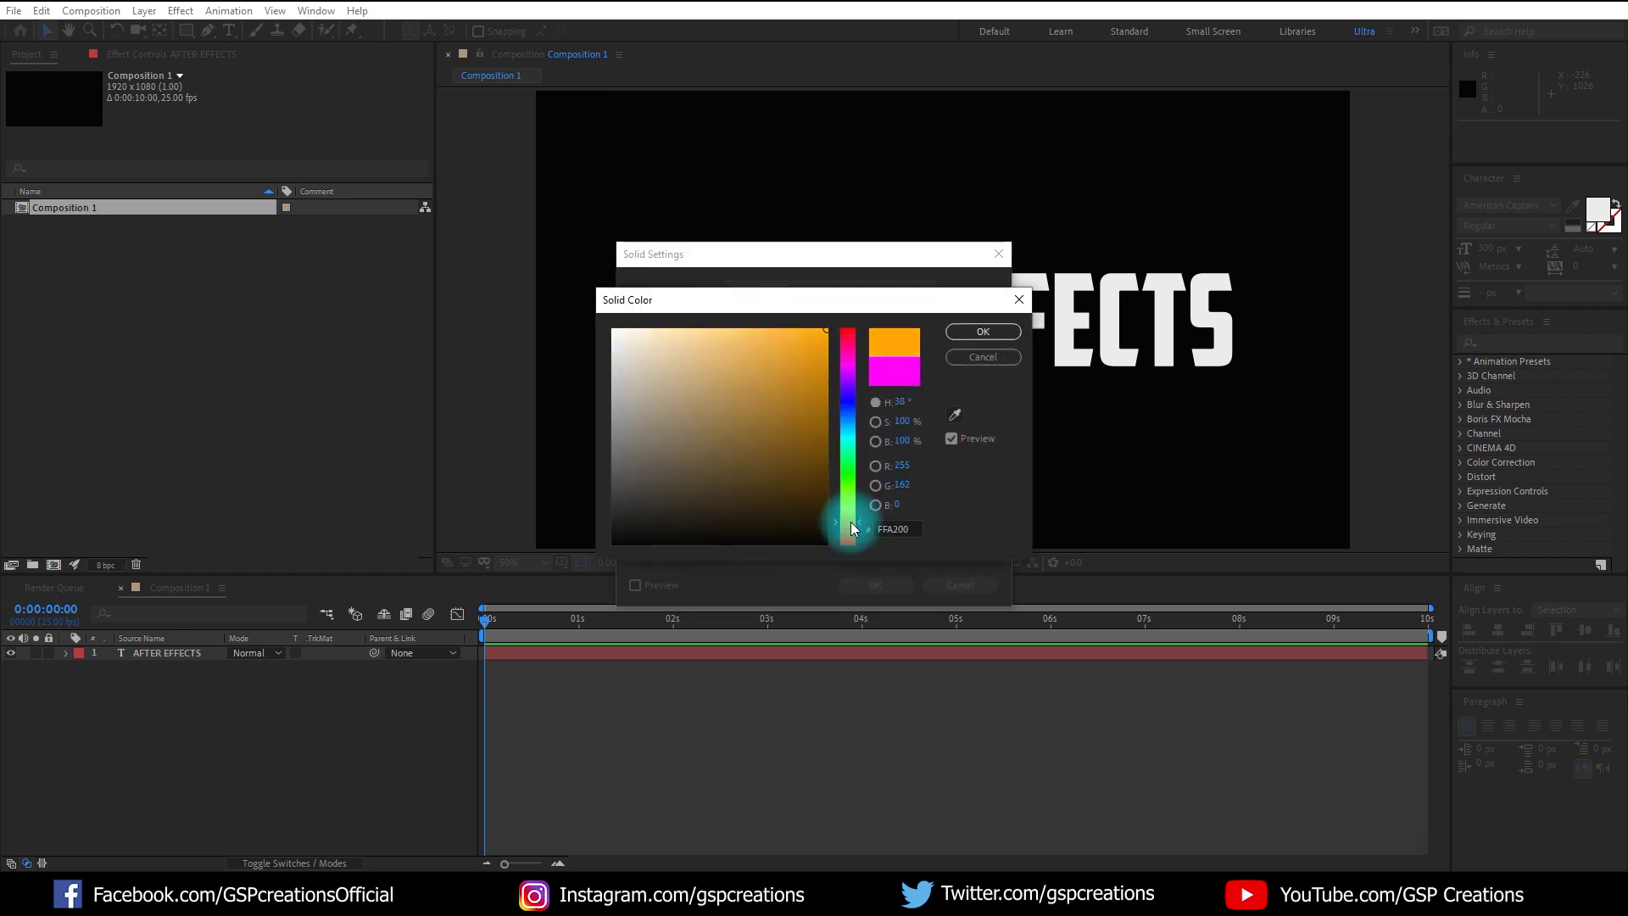
{"action": "left_click", "coordinate": [979, 332]}
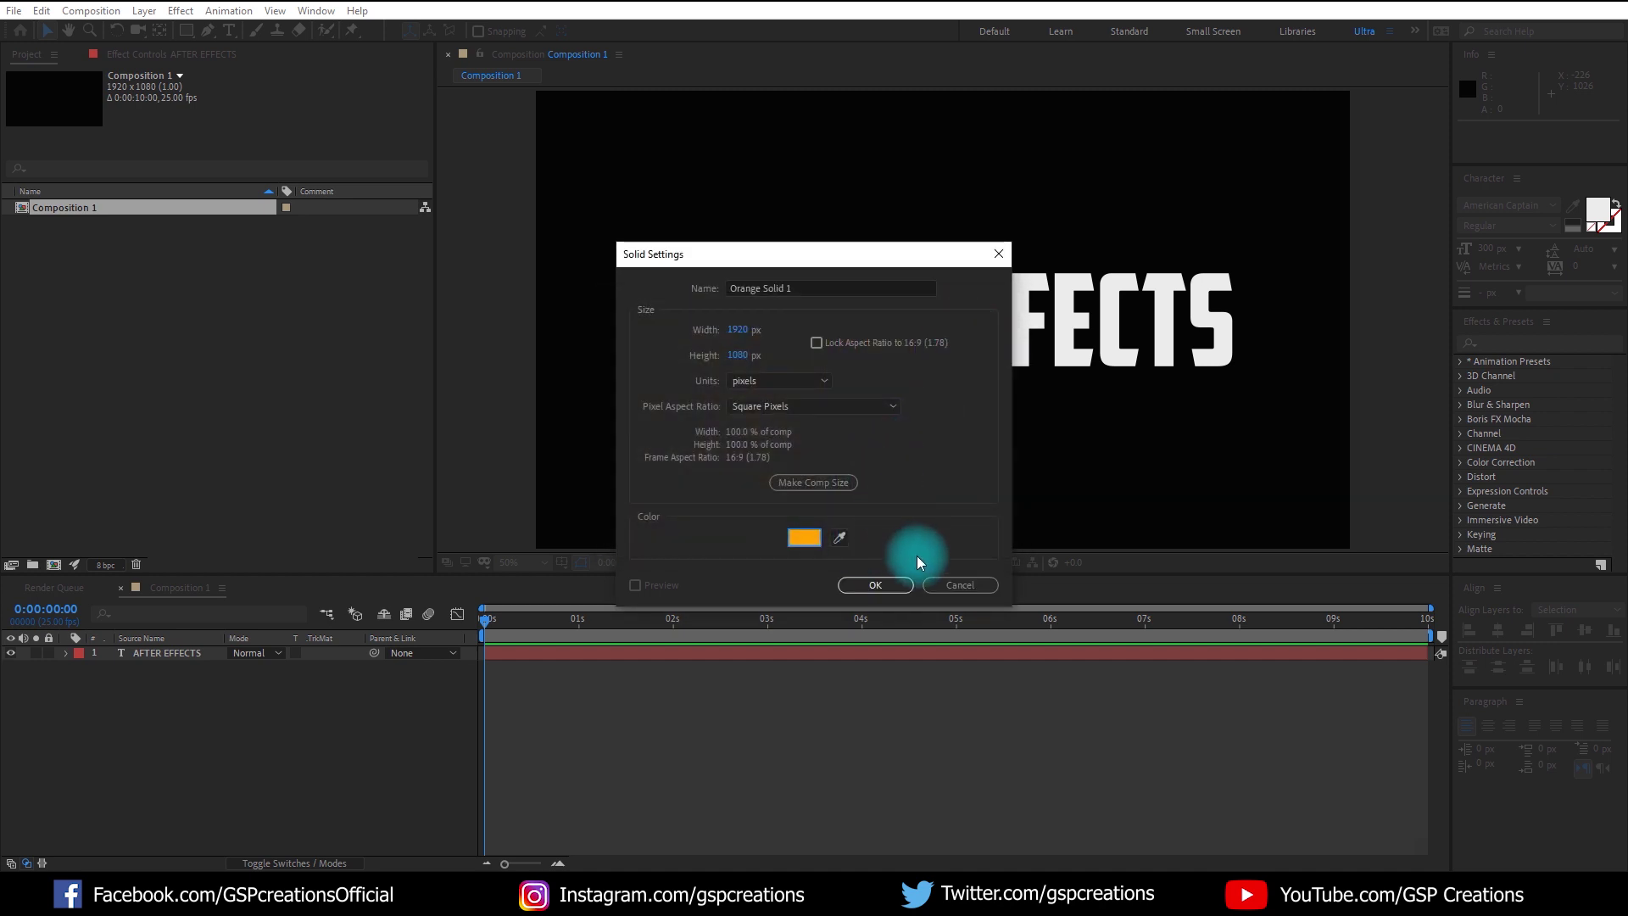
{"action": "left_click", "coordinate": [877, 586]}
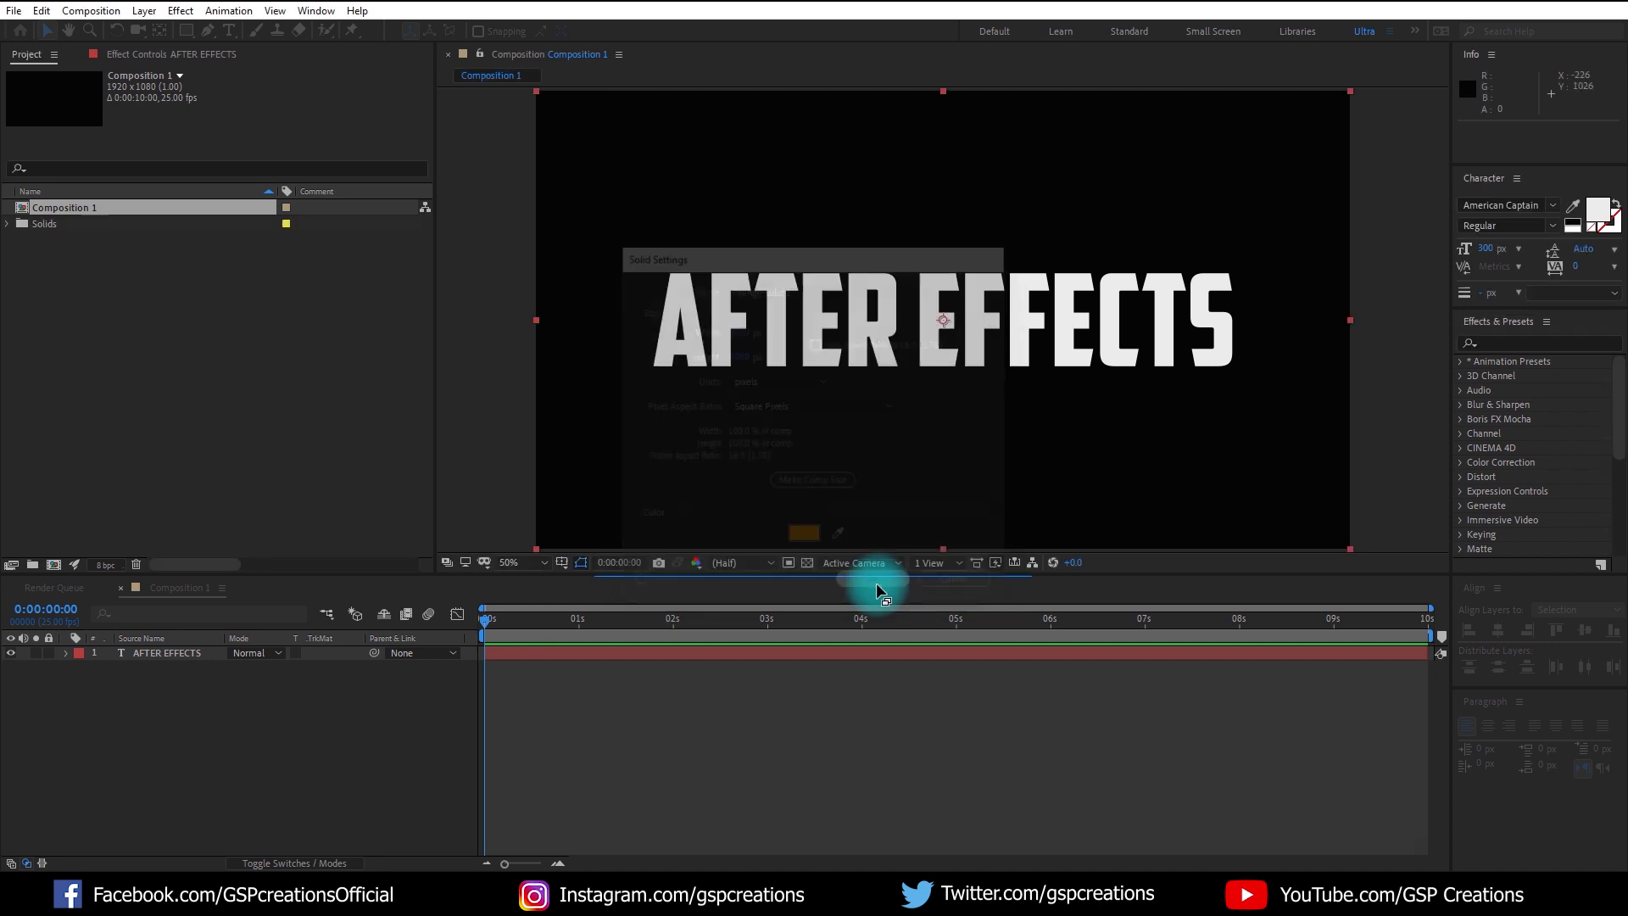
{"action": "left_click", "coordinate": [187, 31]}
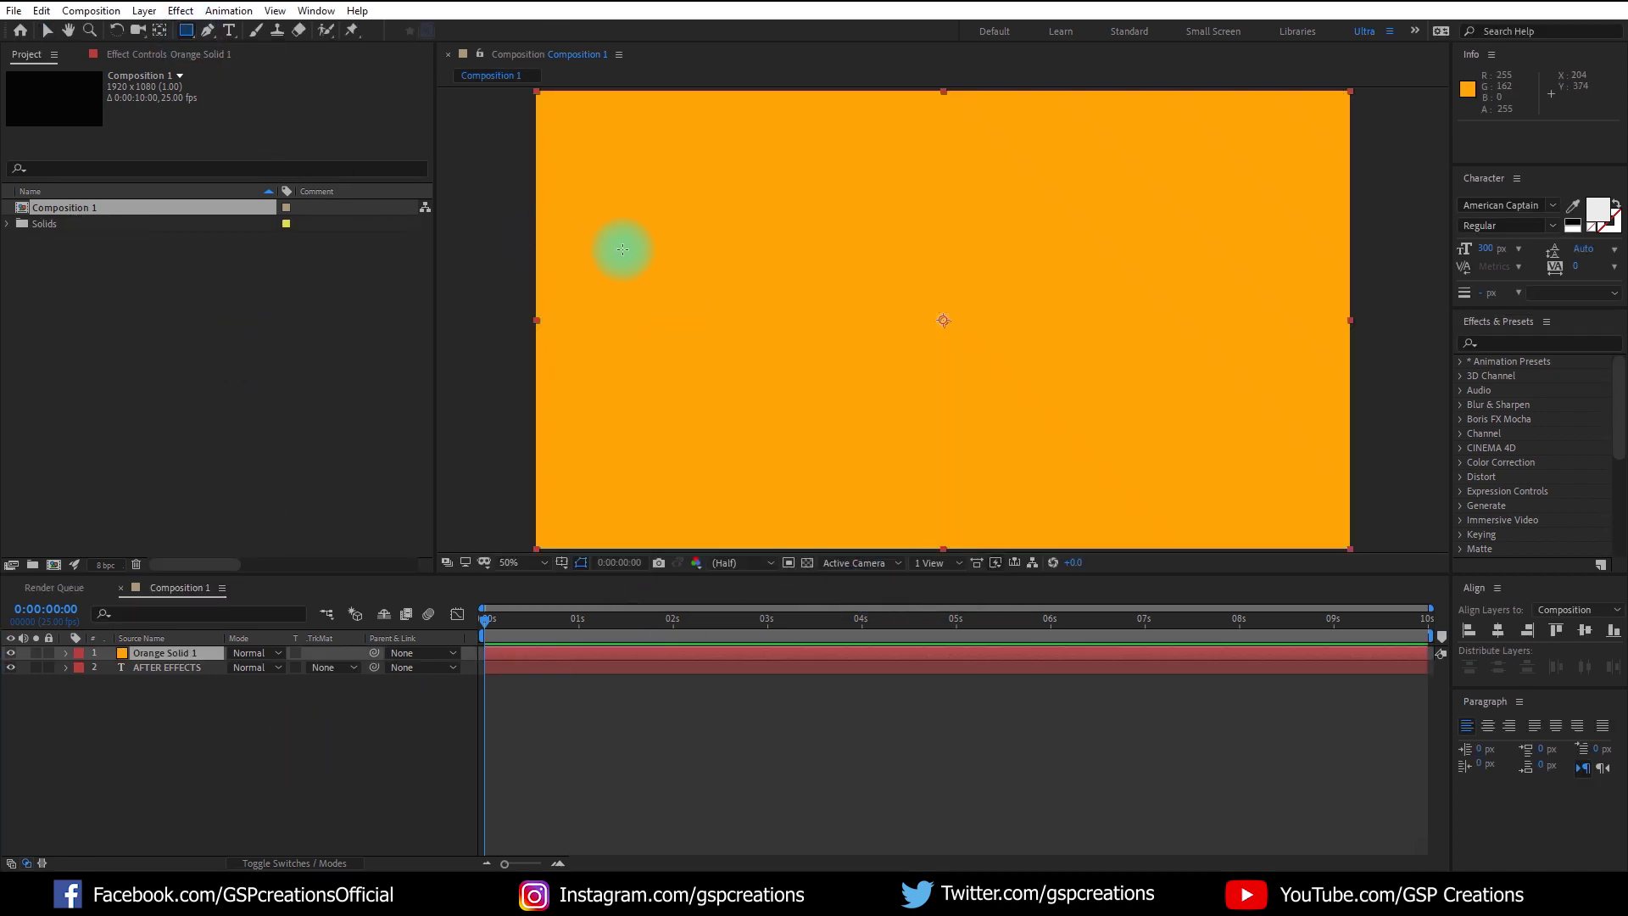
- Draw a wide rectangular mask on Orange Solid 1 and centre it horizontally and vertically
{"action": "left_click_drag", "start_coordinate": [617, 247], "coordinate": [1271, 404]}
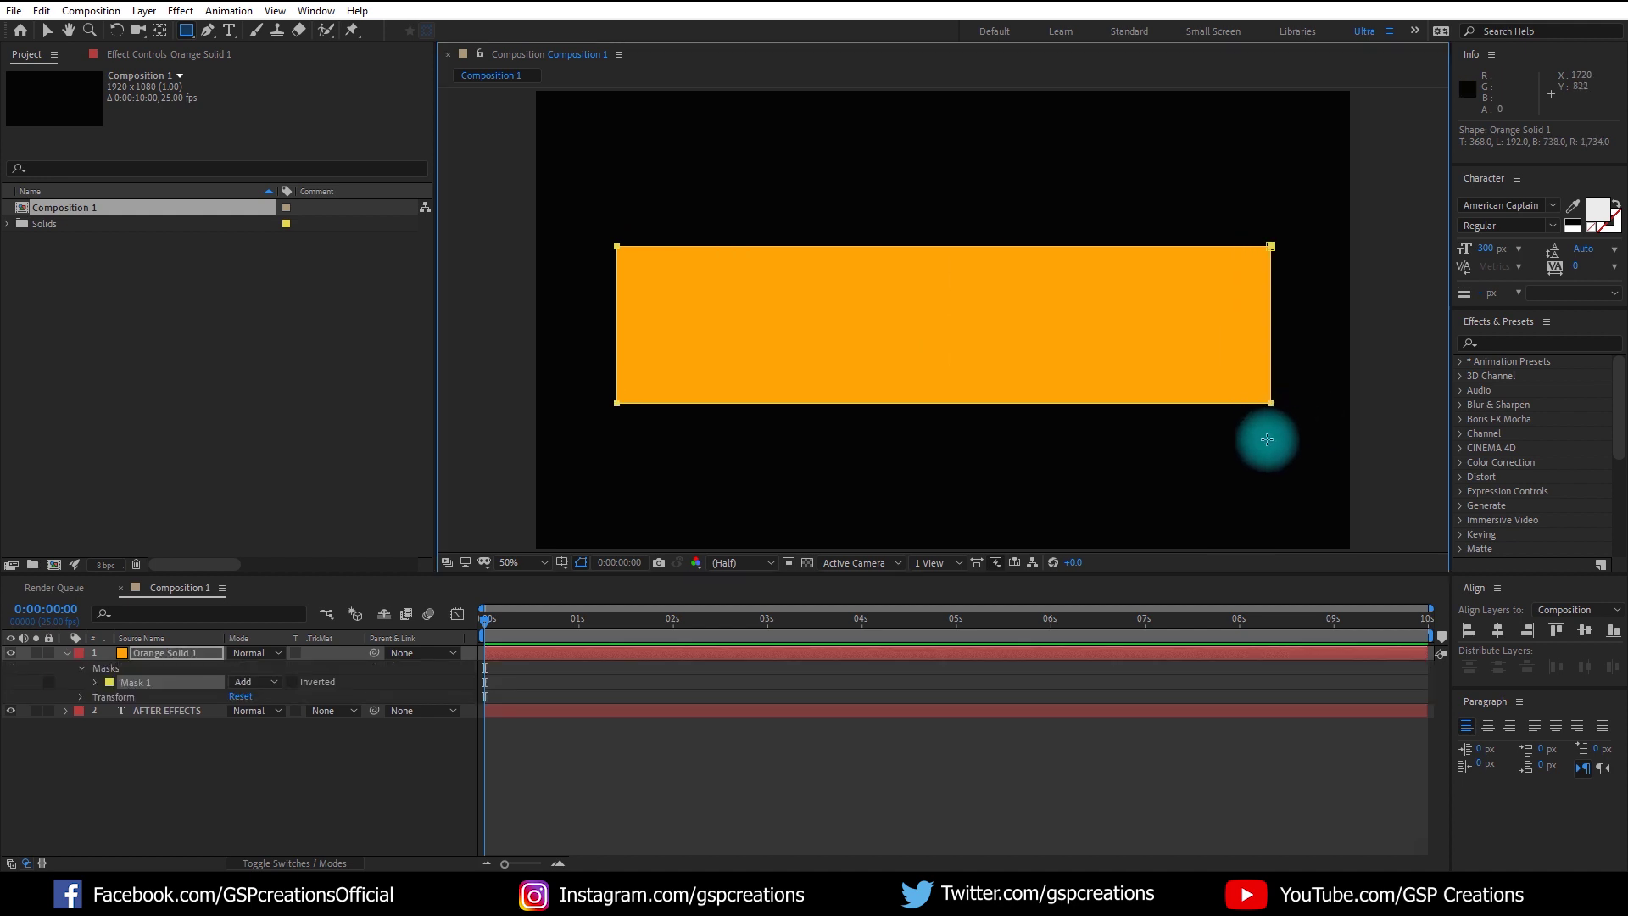
{"action": "left_click", "coordinate": [1498, 630]}
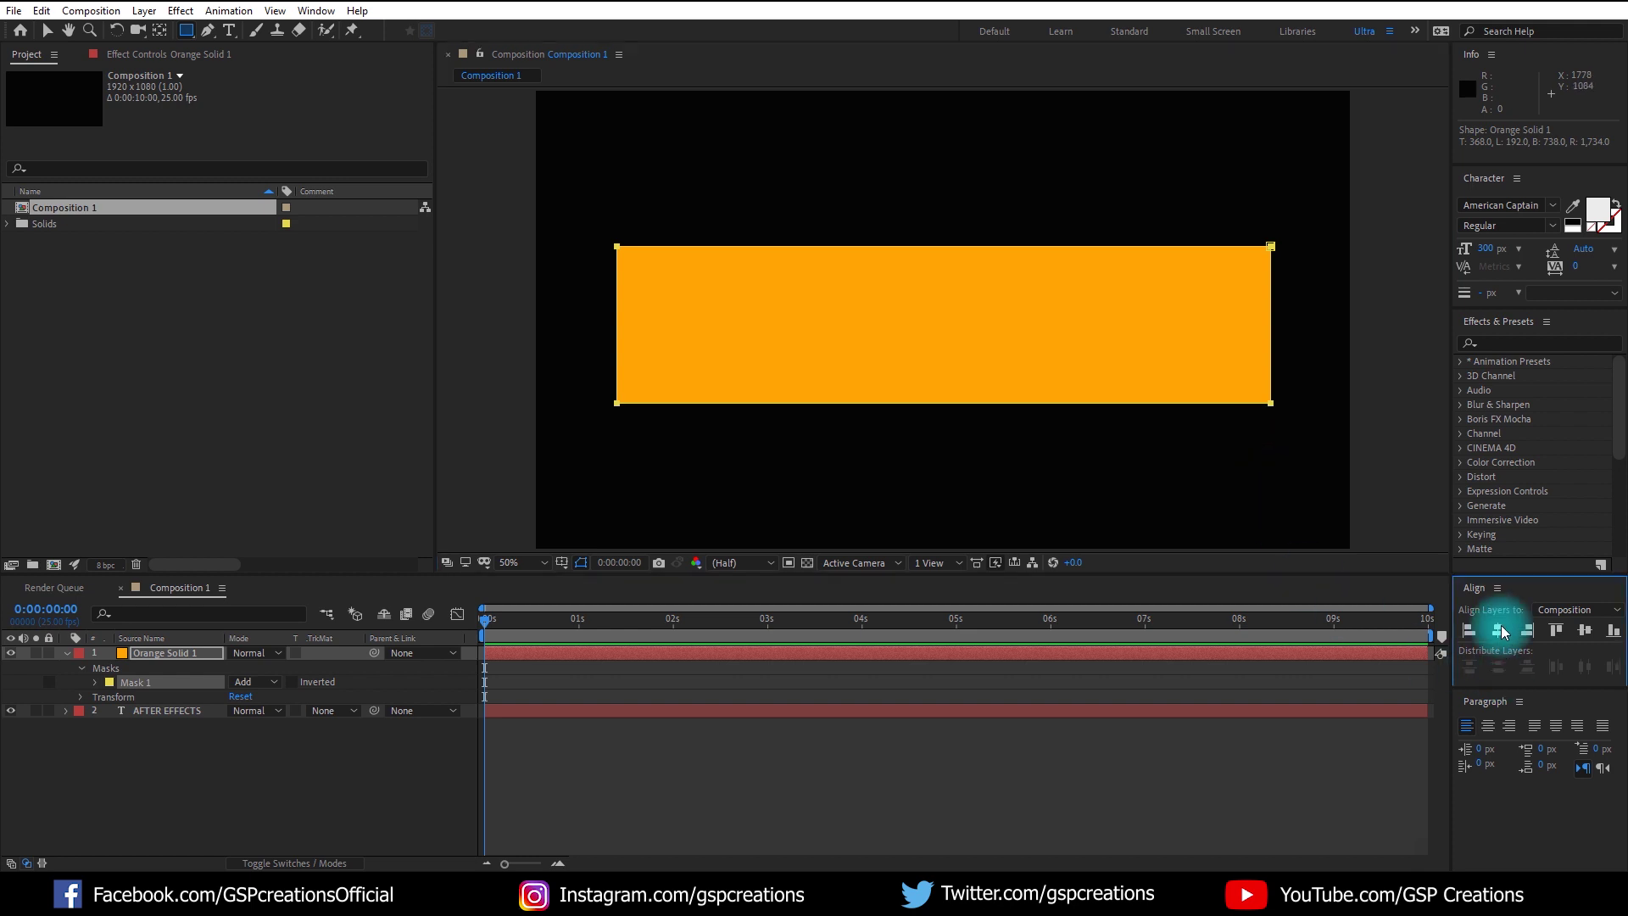
{"action": "left_click", "coordinate": [1584, 630]}
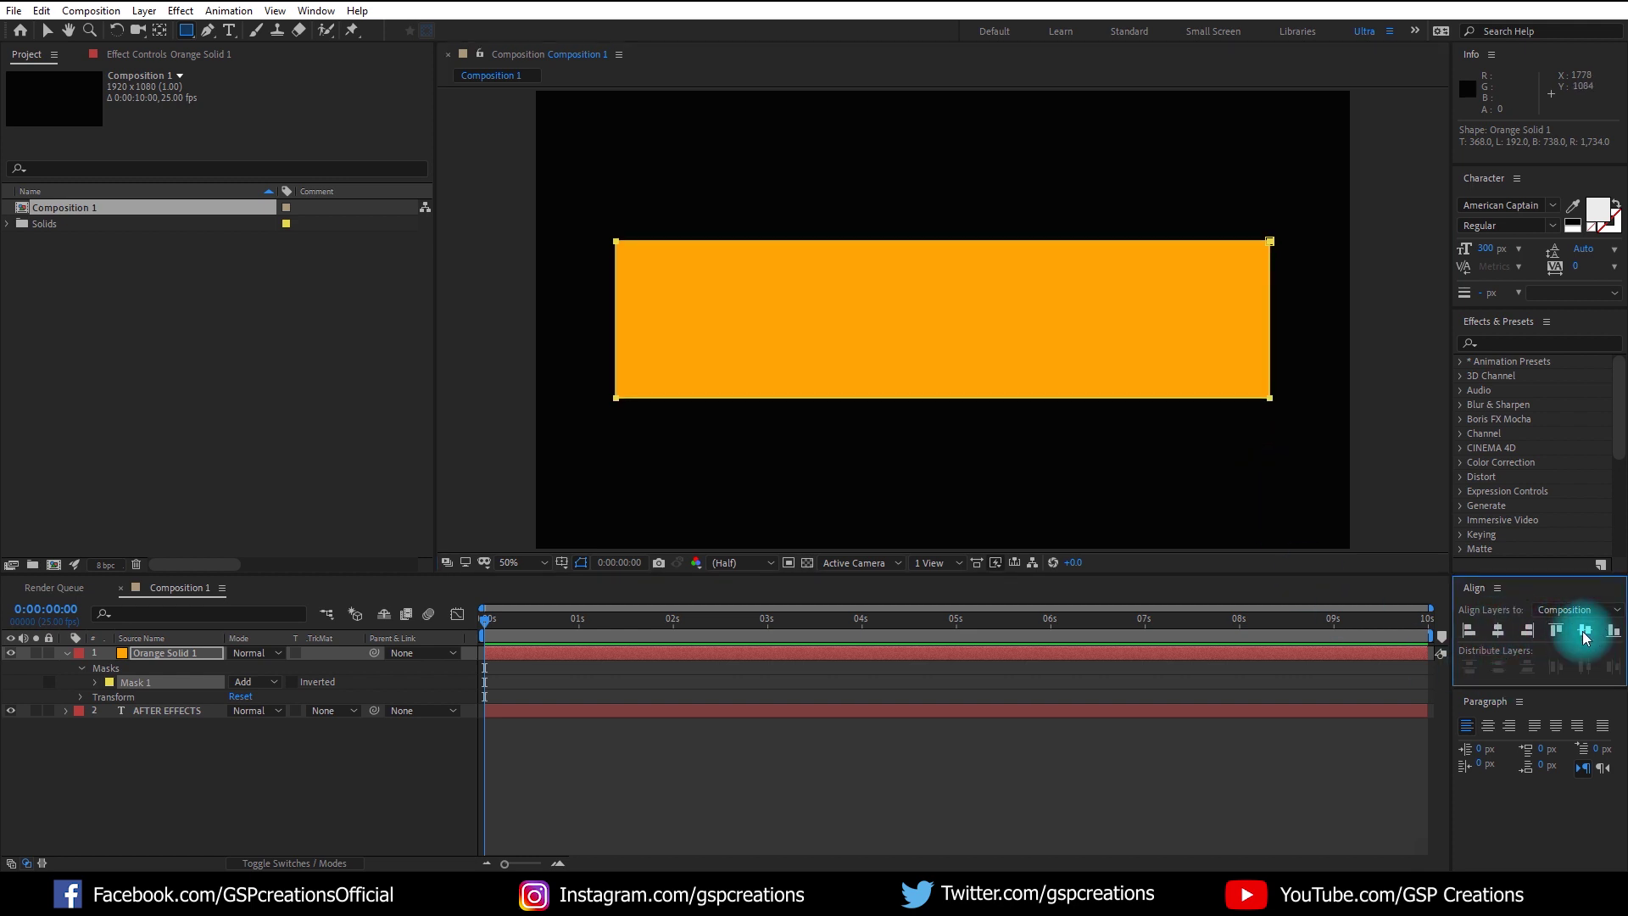
{"action": "left_click", "coordinate": [298, 754]}
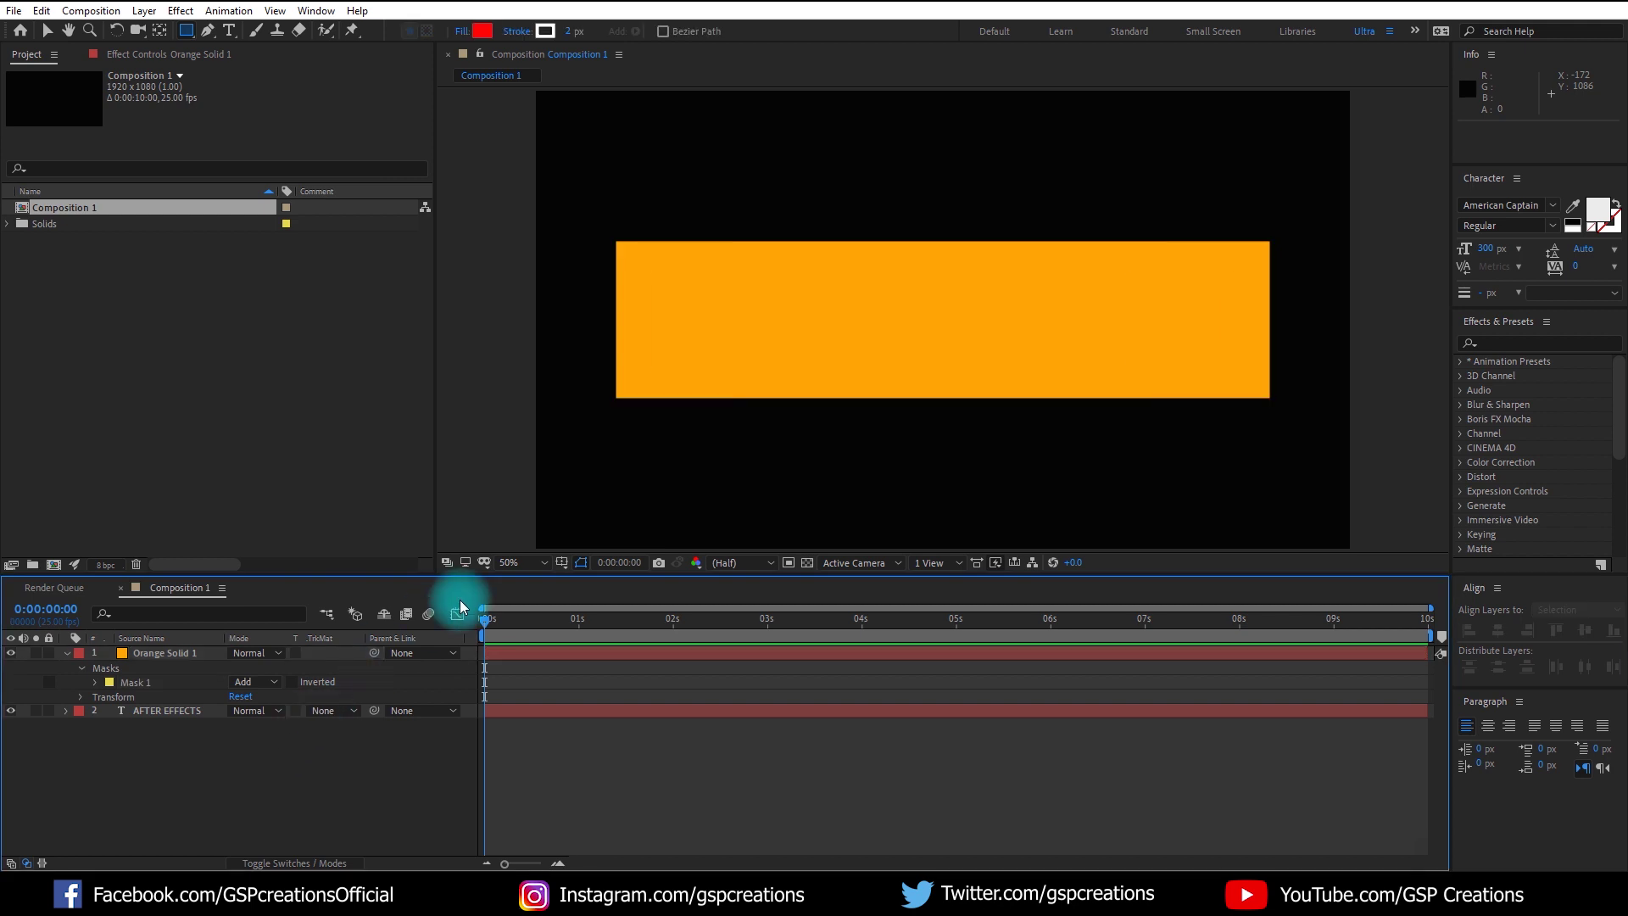
- Find Turbulent Displace in Effects & Presets and apply it to Orange Solid 1
{"action": "left_click", "coordinate": [1512, 341]}
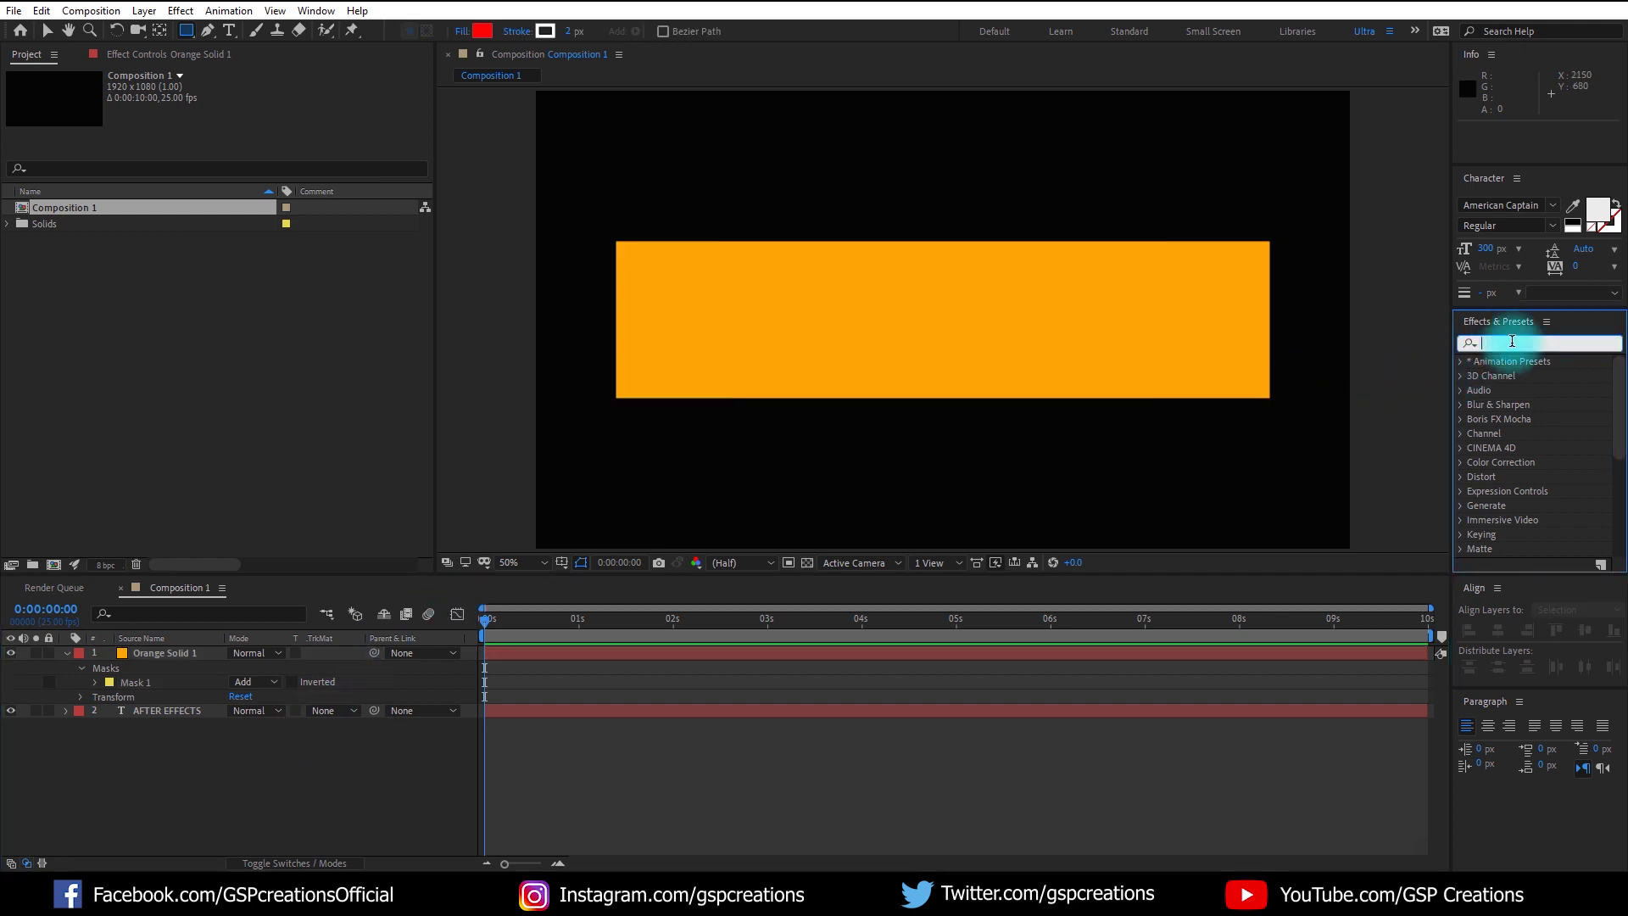
{"action": "type", "text": "tu"}
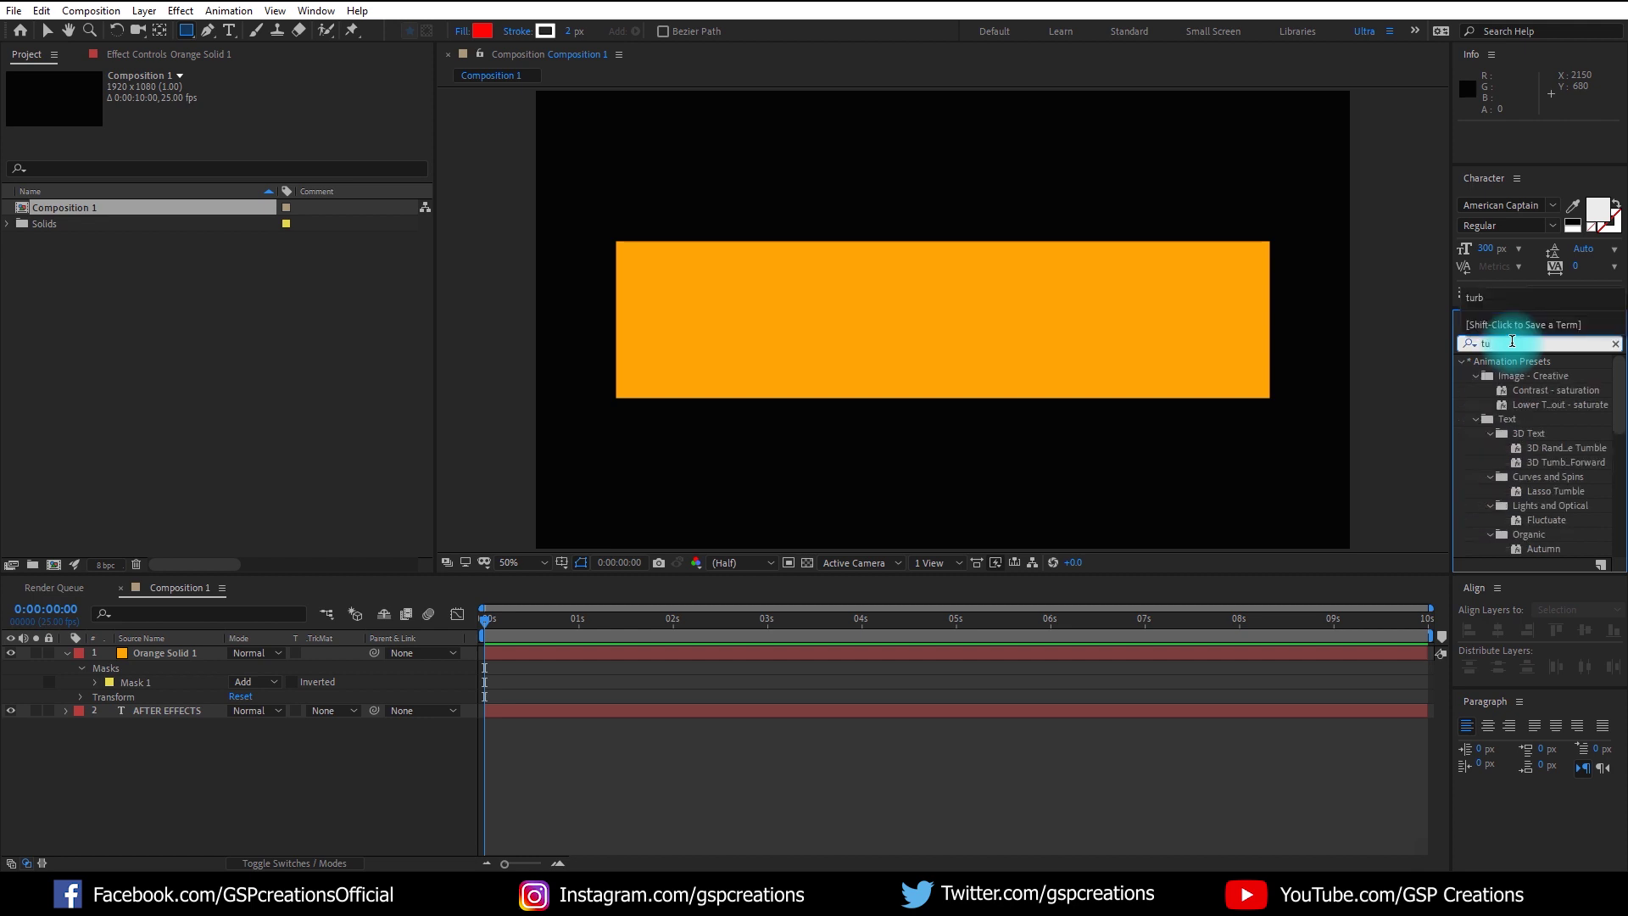
{"action": "type", "text": "r"}
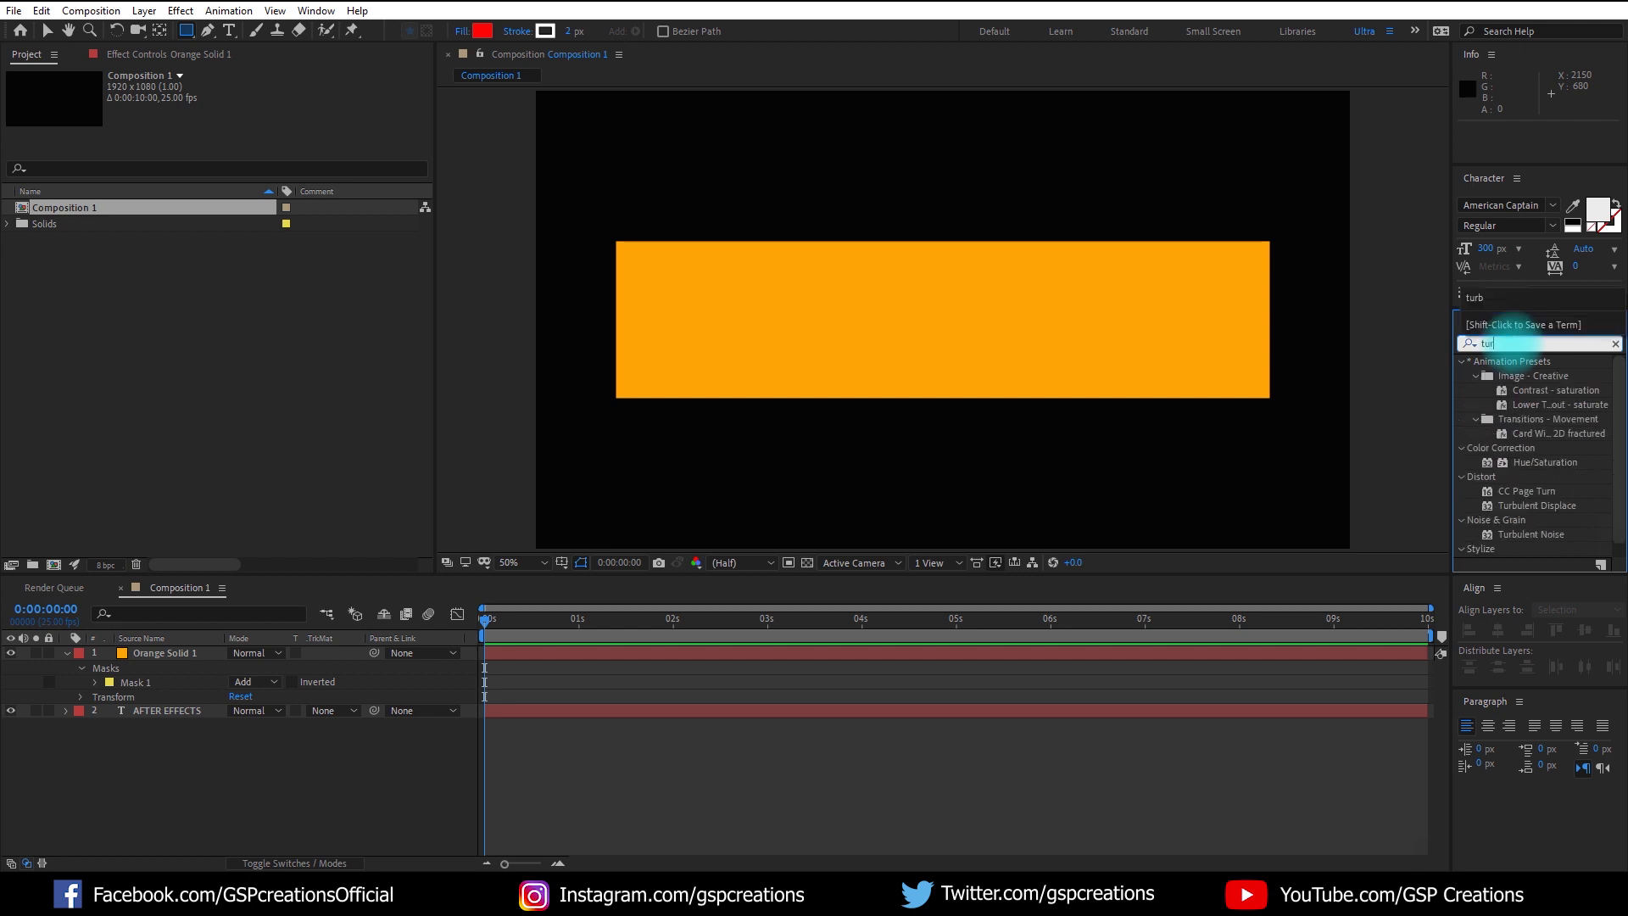
{"action": "type", "text": "bul"}
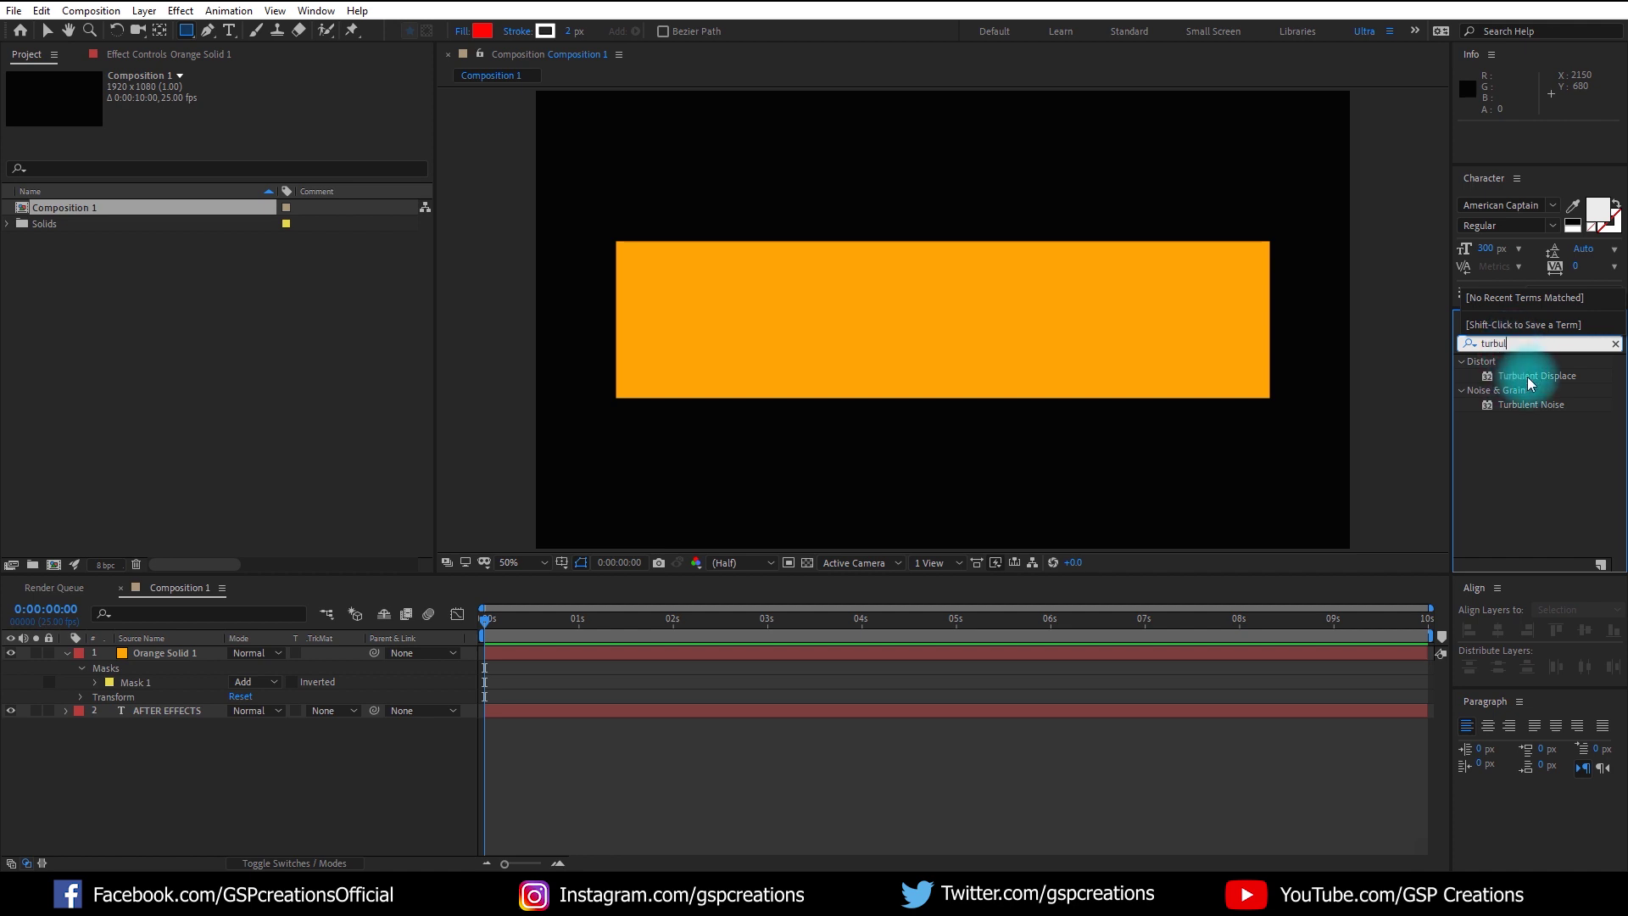
{"action": "mouse_move", "coordinate": [1557, 382]}
{"action": "left_mouse_down"}
{"action": "mouse_move", "coordinate": [1447, 374]}
{"action": "mouse_move", "coordinate": [701, 484]}
{"action": "mouse_move", "coordinate": [338, 557]}
{"action": "mouse_move", "coordinate": [174, 654]}
{"action": "left_mouse_up"}
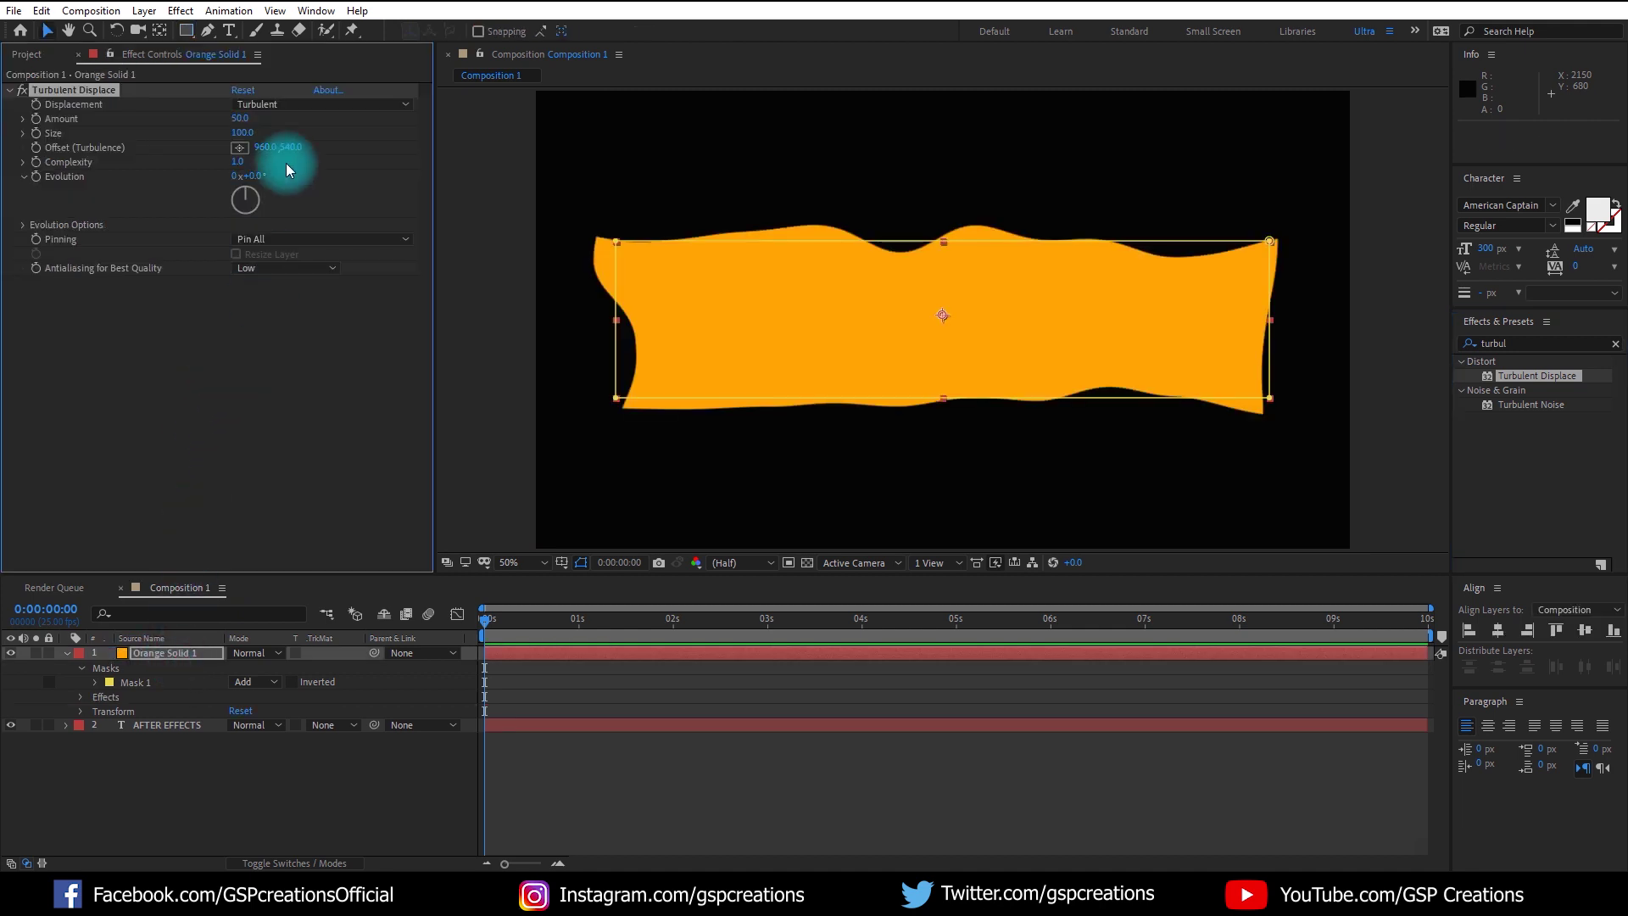
- Set Turbulent Displace Size to 35 and Amount to 170
{"action": "mouse_move", "coordinate": [246, 133]}
{"action": "left_mouse_down"}
{"action": "mouse_move", "coordinate": [207, 132]}
{"action": "mouse_move", "coordinate": [240, 136]}
{"action": "left_mouse_up"}
{"action": "left_click", "coordinate": [240, 134]}
{"action": "type", "text": "40"}
{"action": "left_click", "coordinate": [313, 127]}
{"action": "left_click", "coordinate": [245, 134]}
{"action": "type", "text": "30"}
{"action": "key", "text": "Return"}
{"action": "left_click", "coordinate": [240, 134]}
{"action": "type", "text": "25"}
{"action": "key", "text": "Return"}
{"action": "left_click", "coordinate": [291, 134]}
{"action": "left_click", "coordinate": [245, 134]}
{"action": "type", "text": "21"}
{"action": "key", "text": "Return"}
{"action": "left_click", "coordinate": [284, 134]}
{"action": "left_click", "coordinate": [240, 134]}
{"action": "type", "text": "40"}
{"action": "key", "text": "Return"}
{"action": "mouse_move", "coordinate": [252, 131]}
{"action": "left_mouse_down"}
{"action": "mouse_move", "coordinate": [247, 119]}
{"action": "mouse_move", "coordinate": [296, 120]}
{"action": "left_mouse_up"}
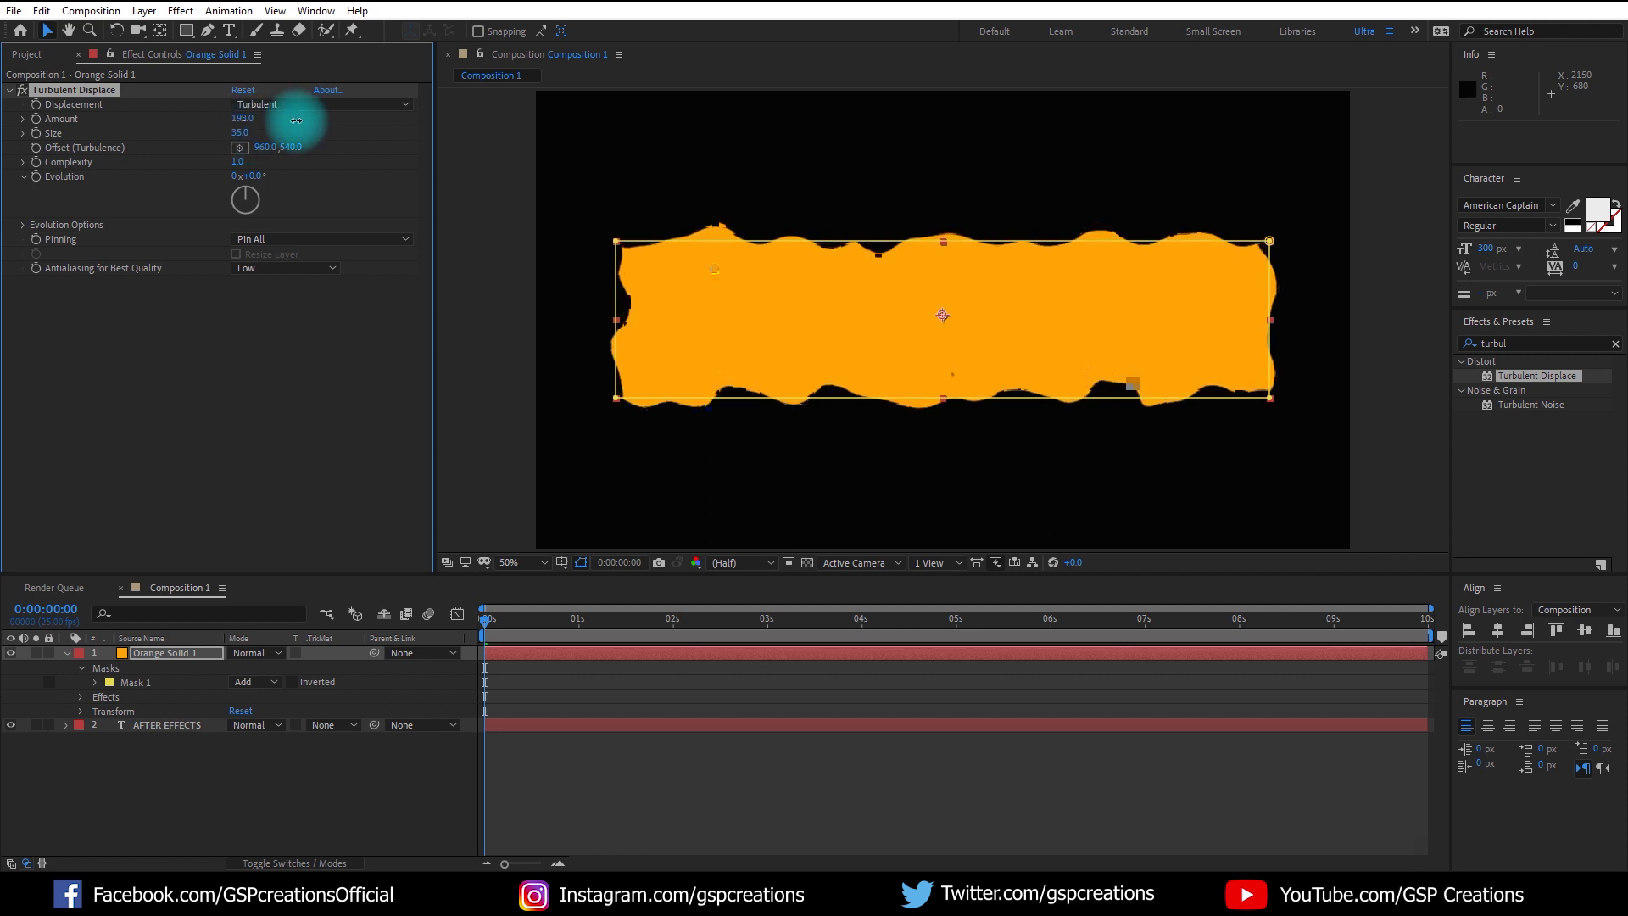
{"action": "left_click_drag", "start_coordinate": [296, 120], "coordinate": [297, 202]}
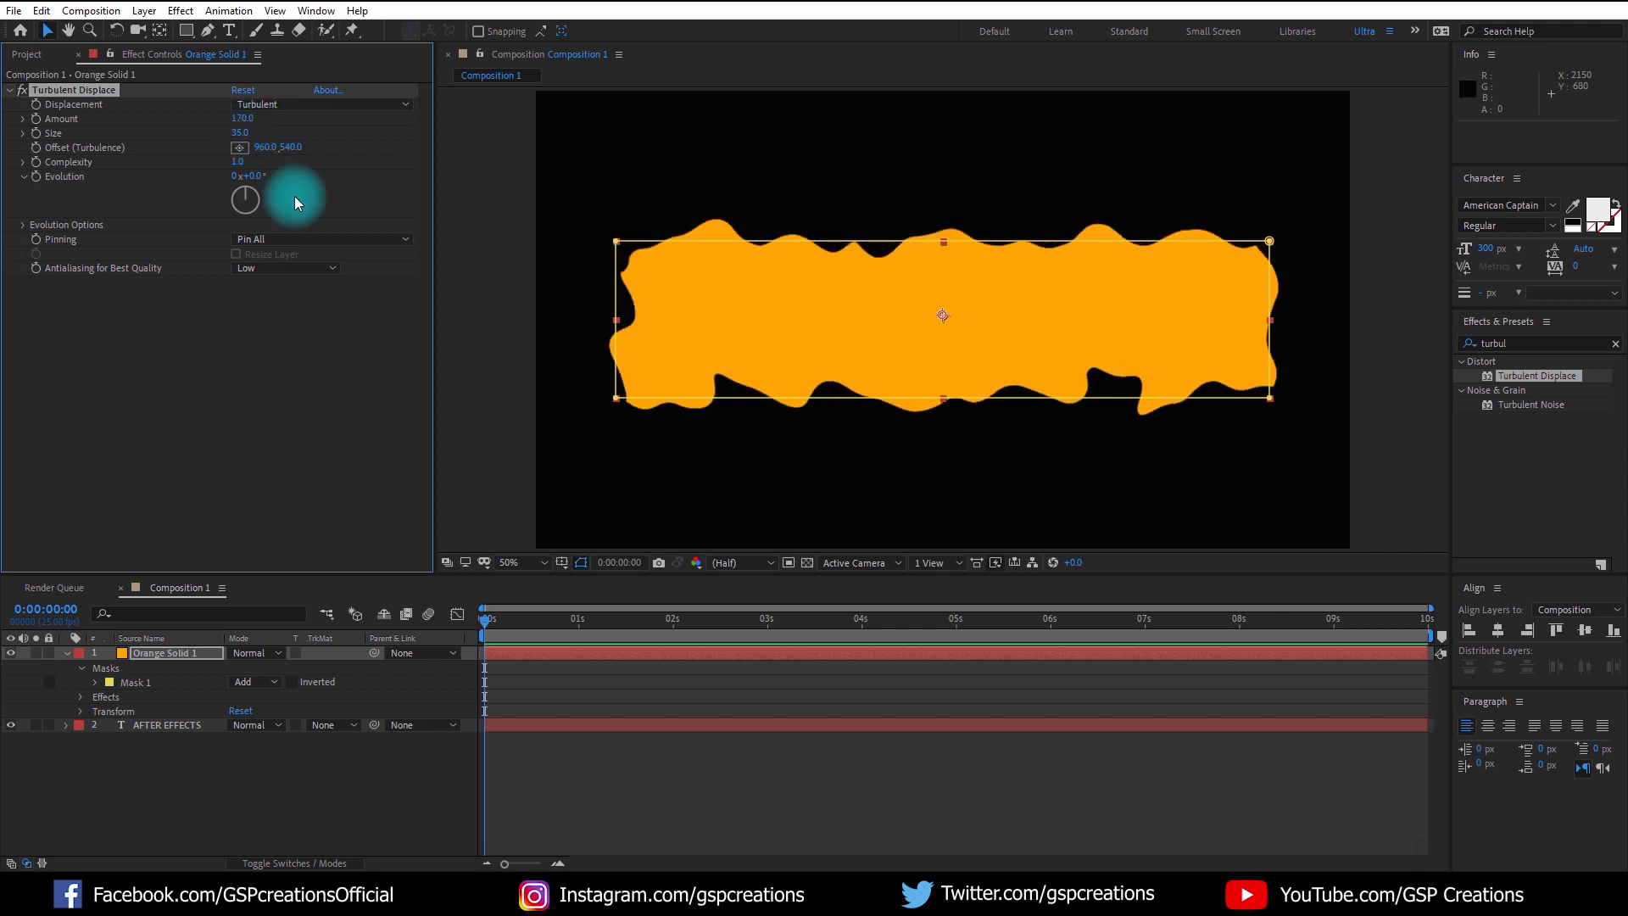
- Give Turbulent Displace's Evolution the expression time*400
{"action": "left_click", "coordinate": [39, 178], "text": "alt"}
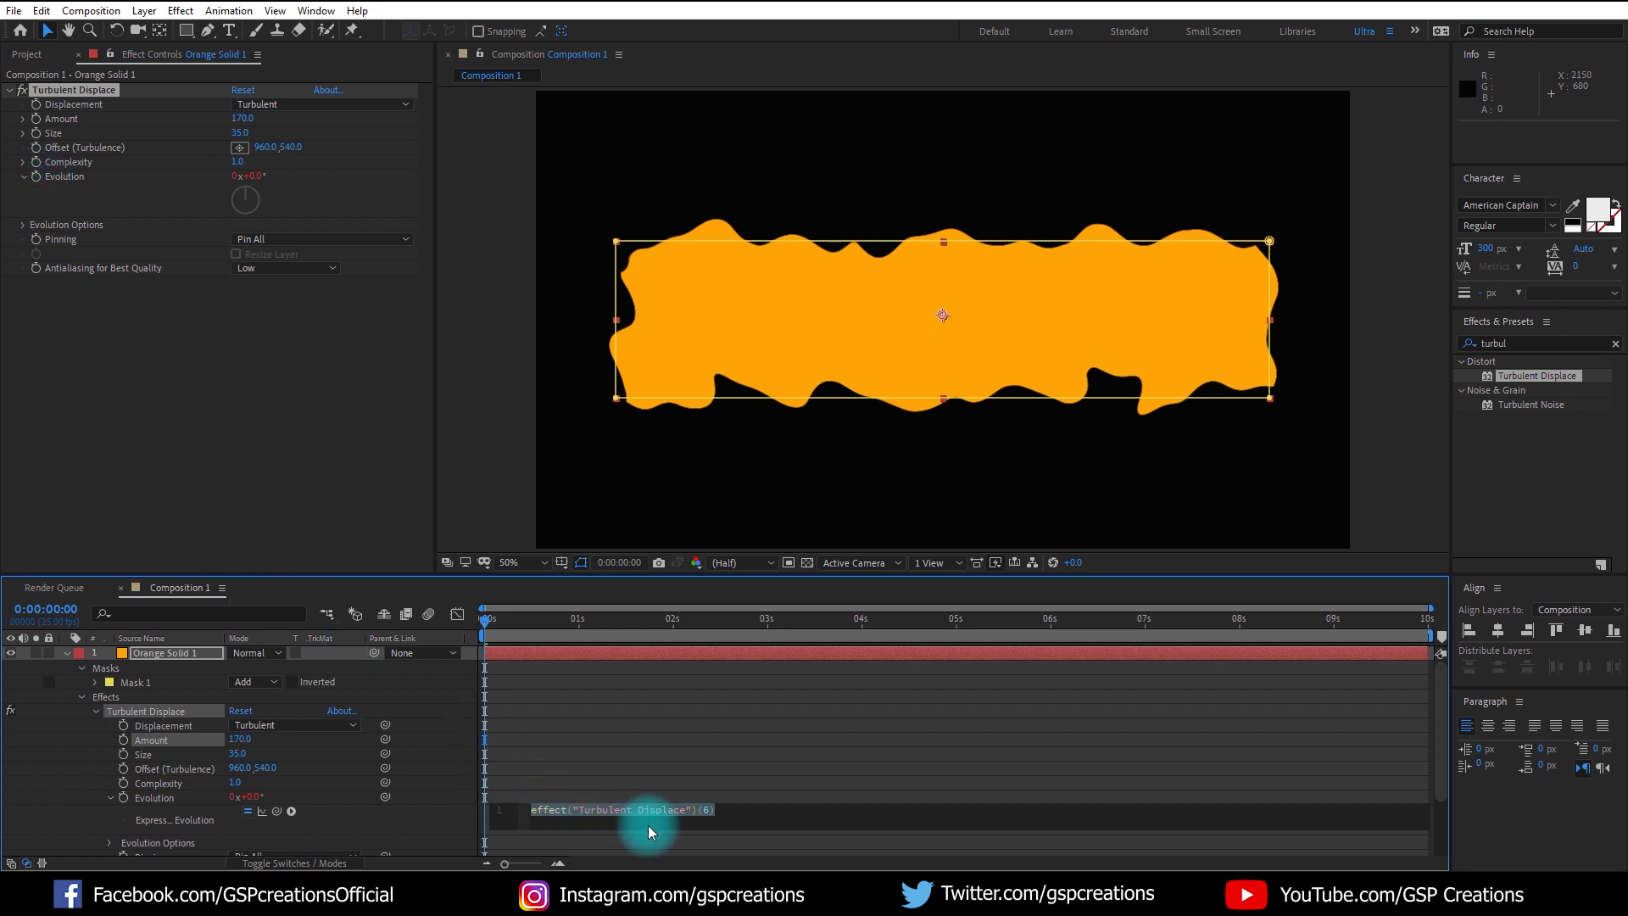
{"action": "key", "text": "BackSpace"}
{"action": "type", "text": "time"}
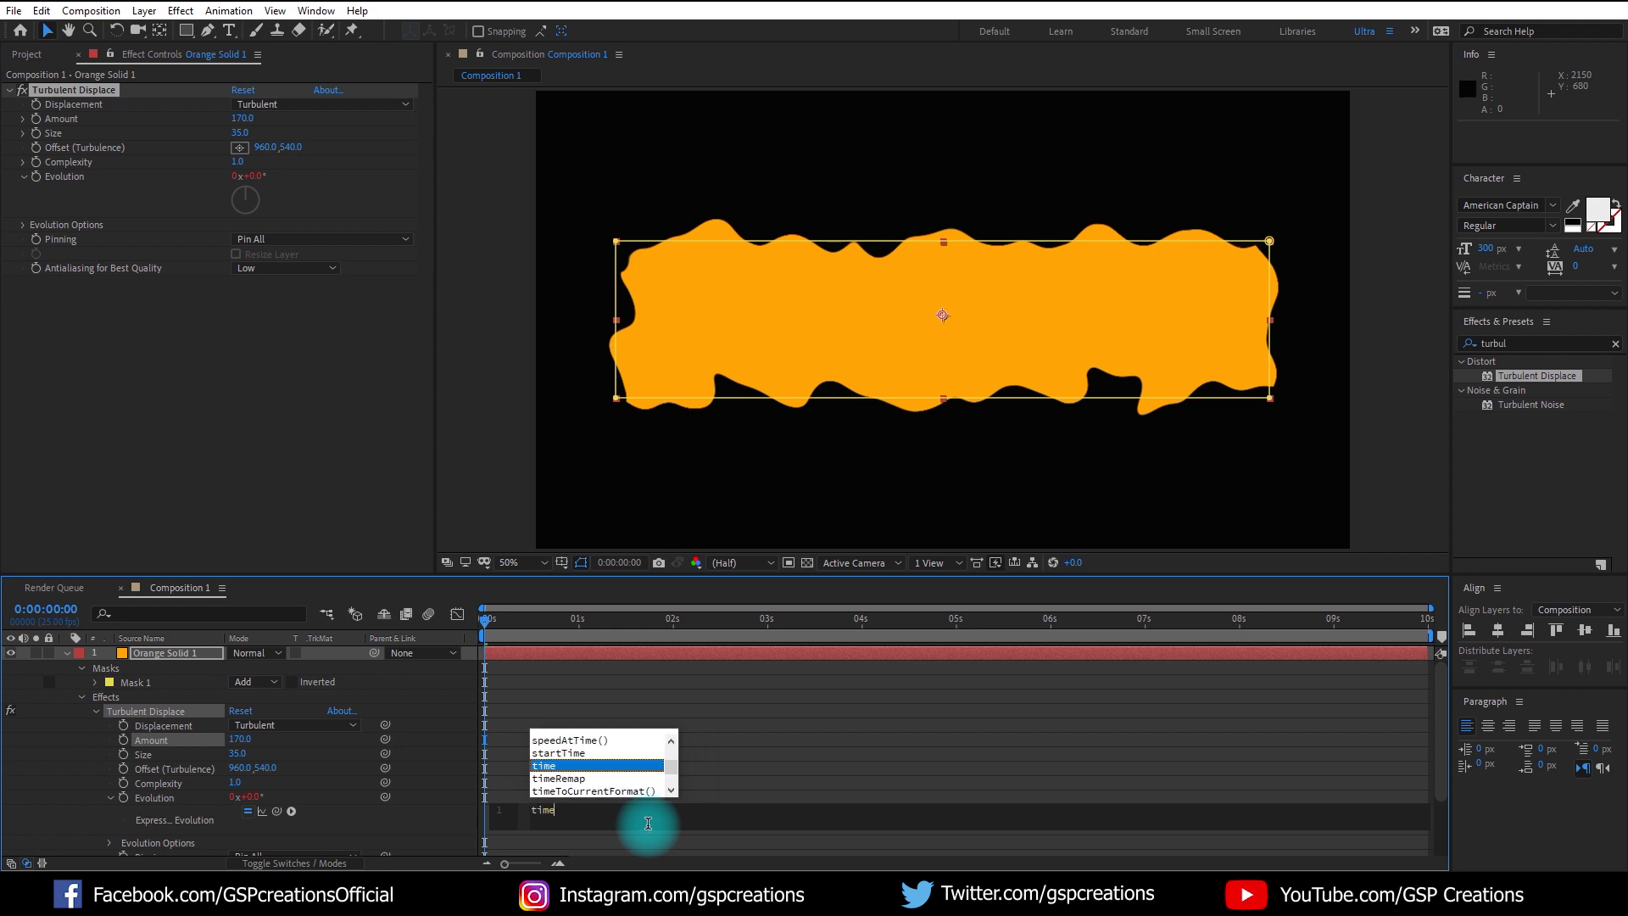
{"action": "type", "text": "*"}
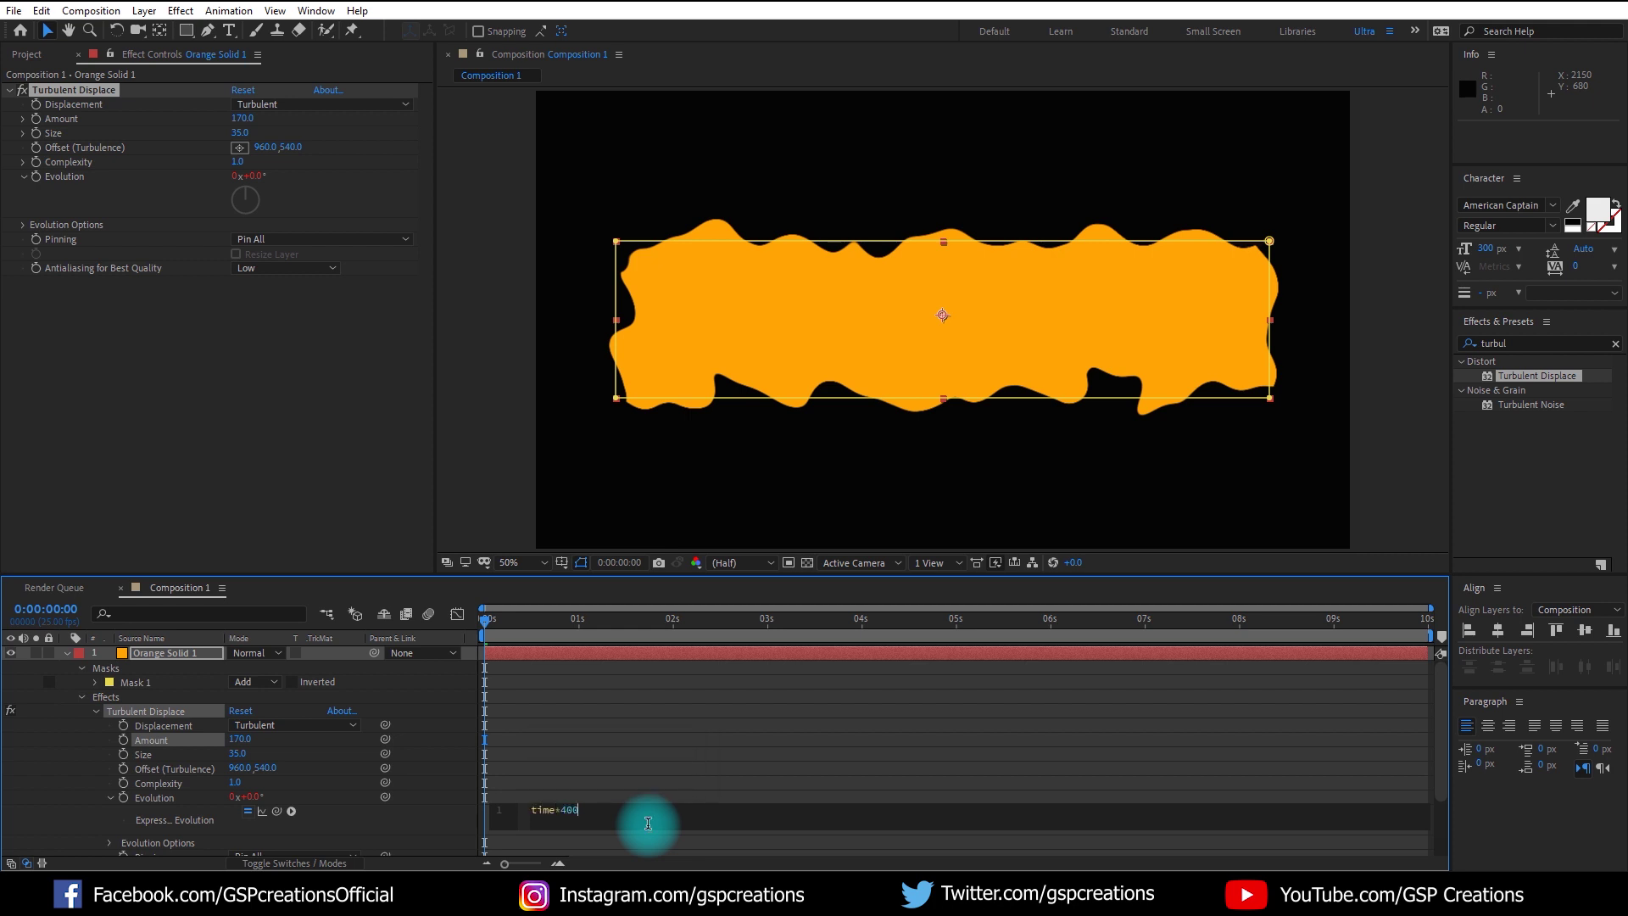
{"action": "left_click", "coordinate": [378, 491]}
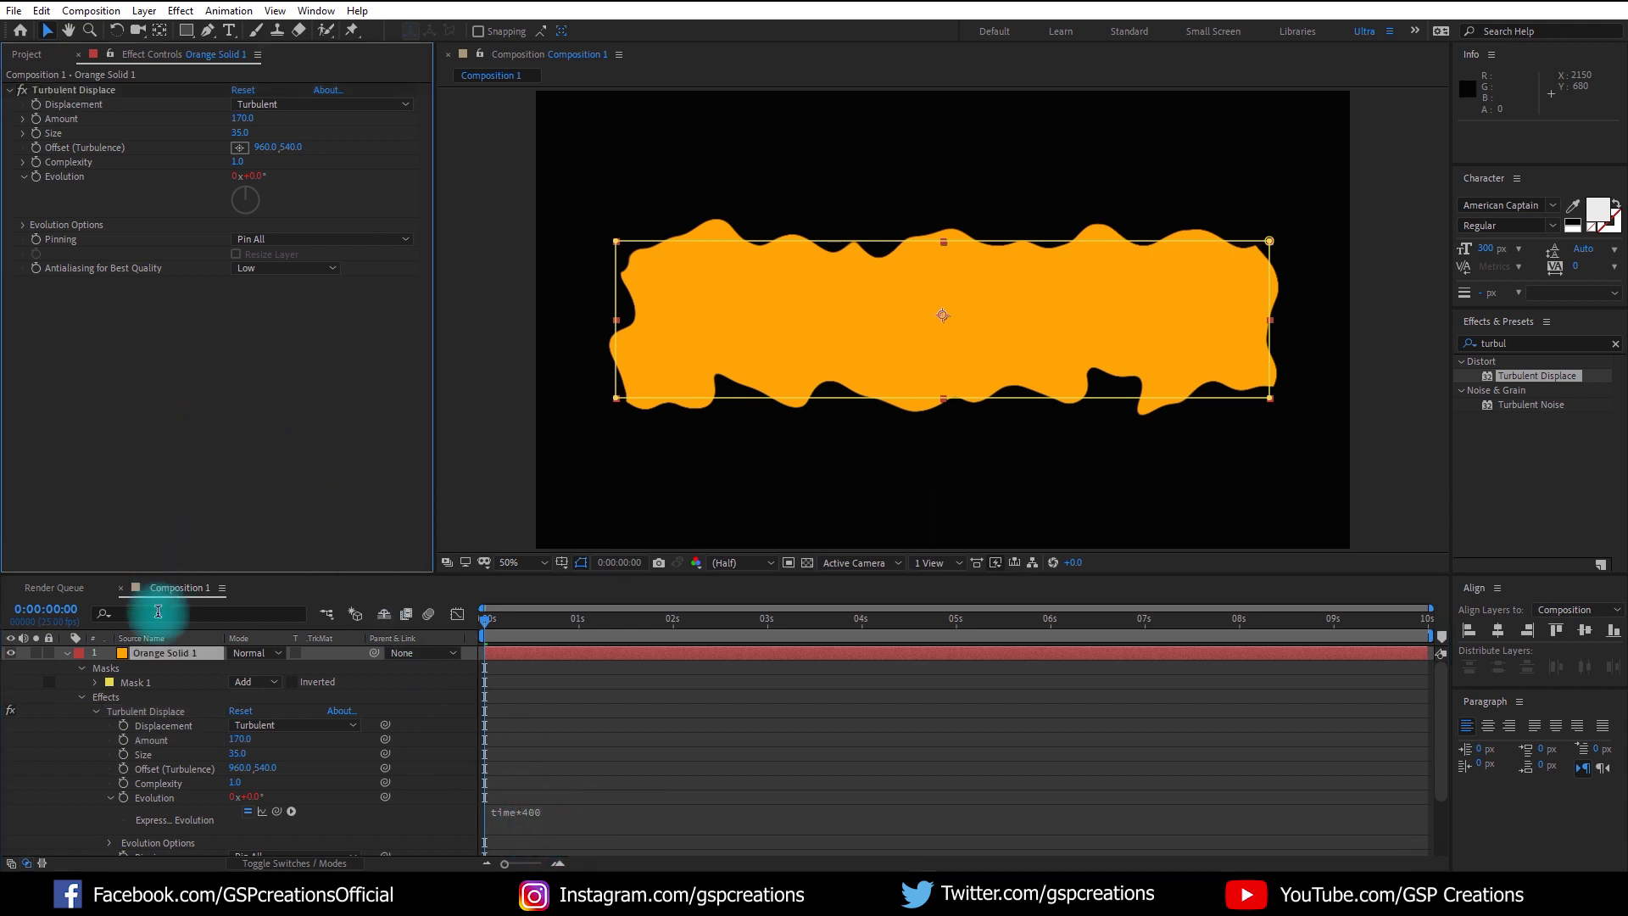
- Keyframe Orange Solid 1's Position from 957,932 at 0 s to 957,579 at 3 s
{"action": "left_click", "coordinate": [162, 651]}
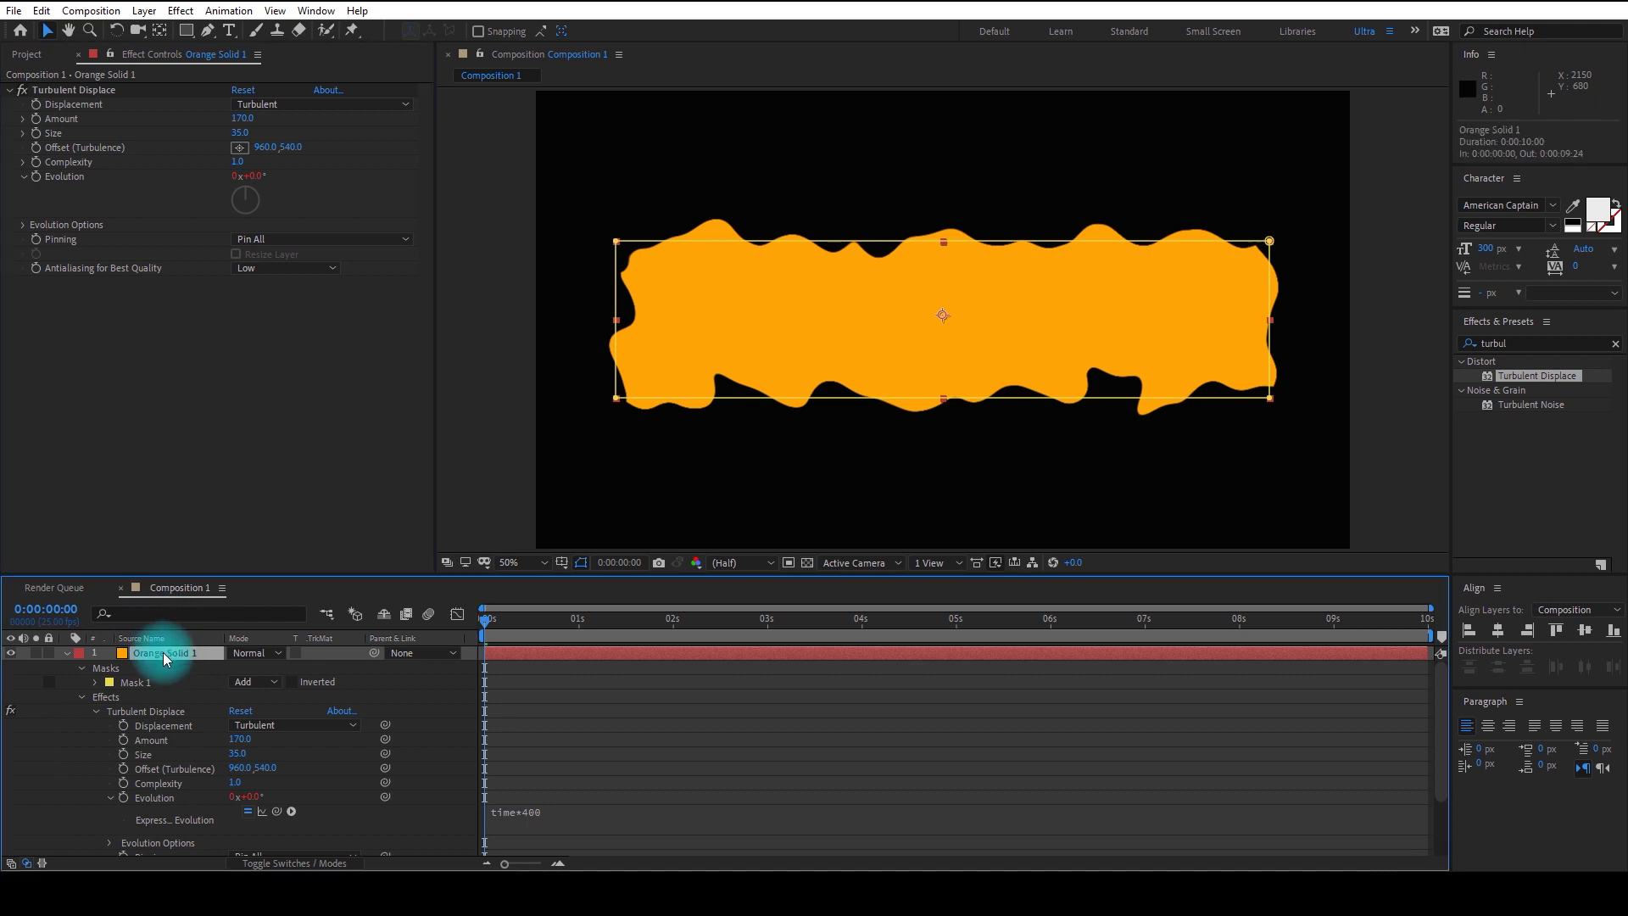
{"action": "key", "text": "p"}
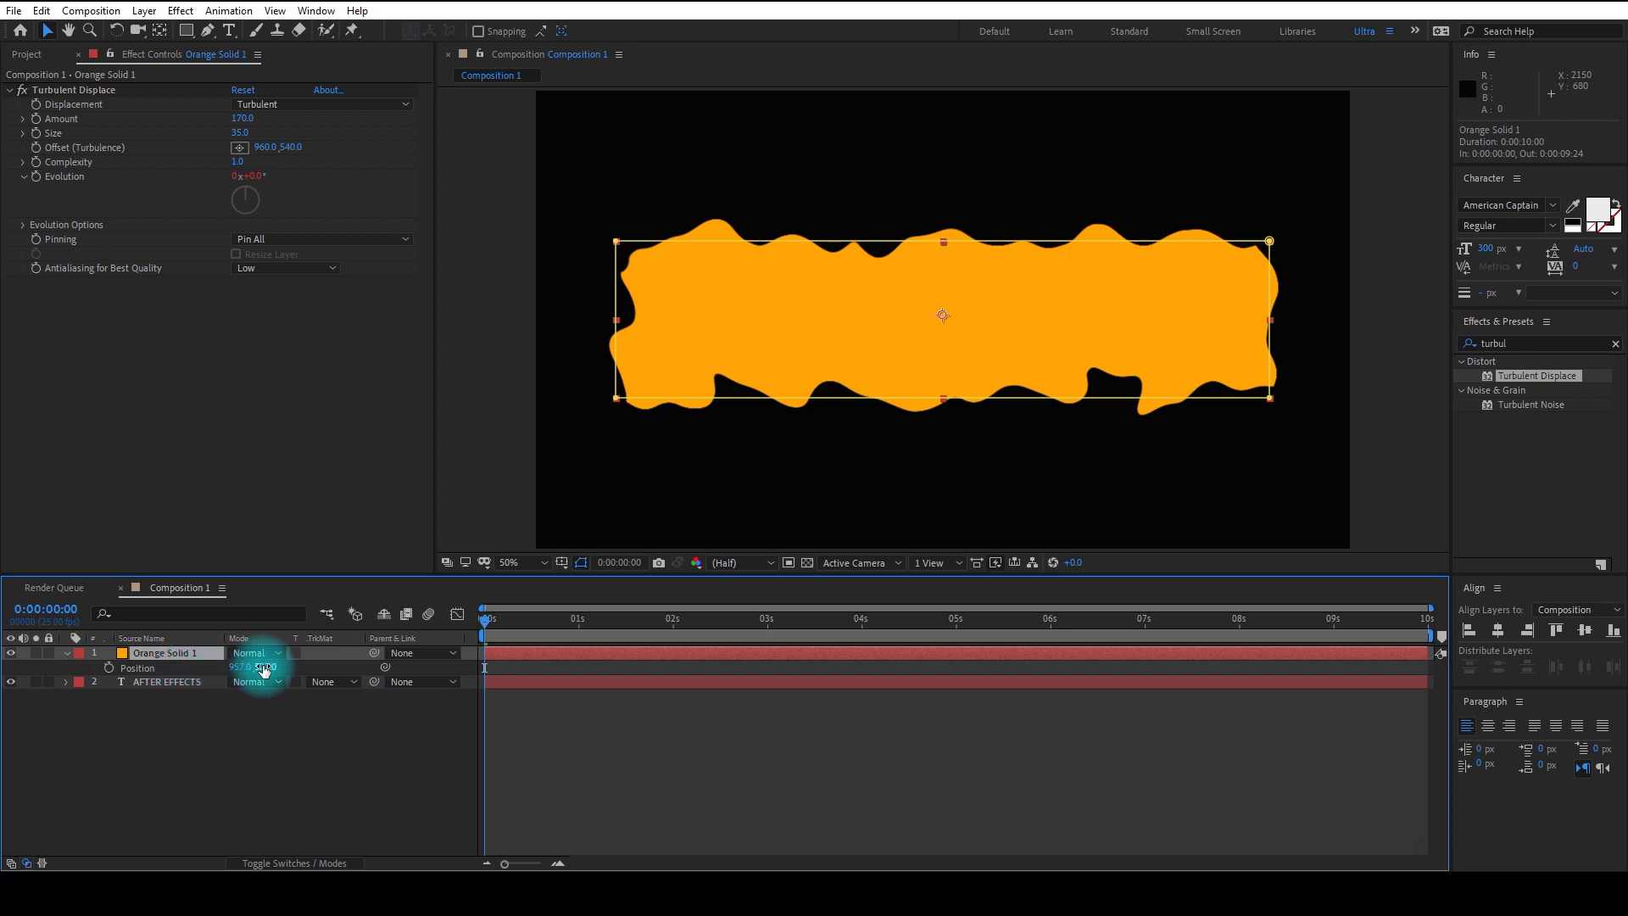
{"action": "left_click_drag", "start_coordinate": [264, 669], "coordinate": [575, 698]}
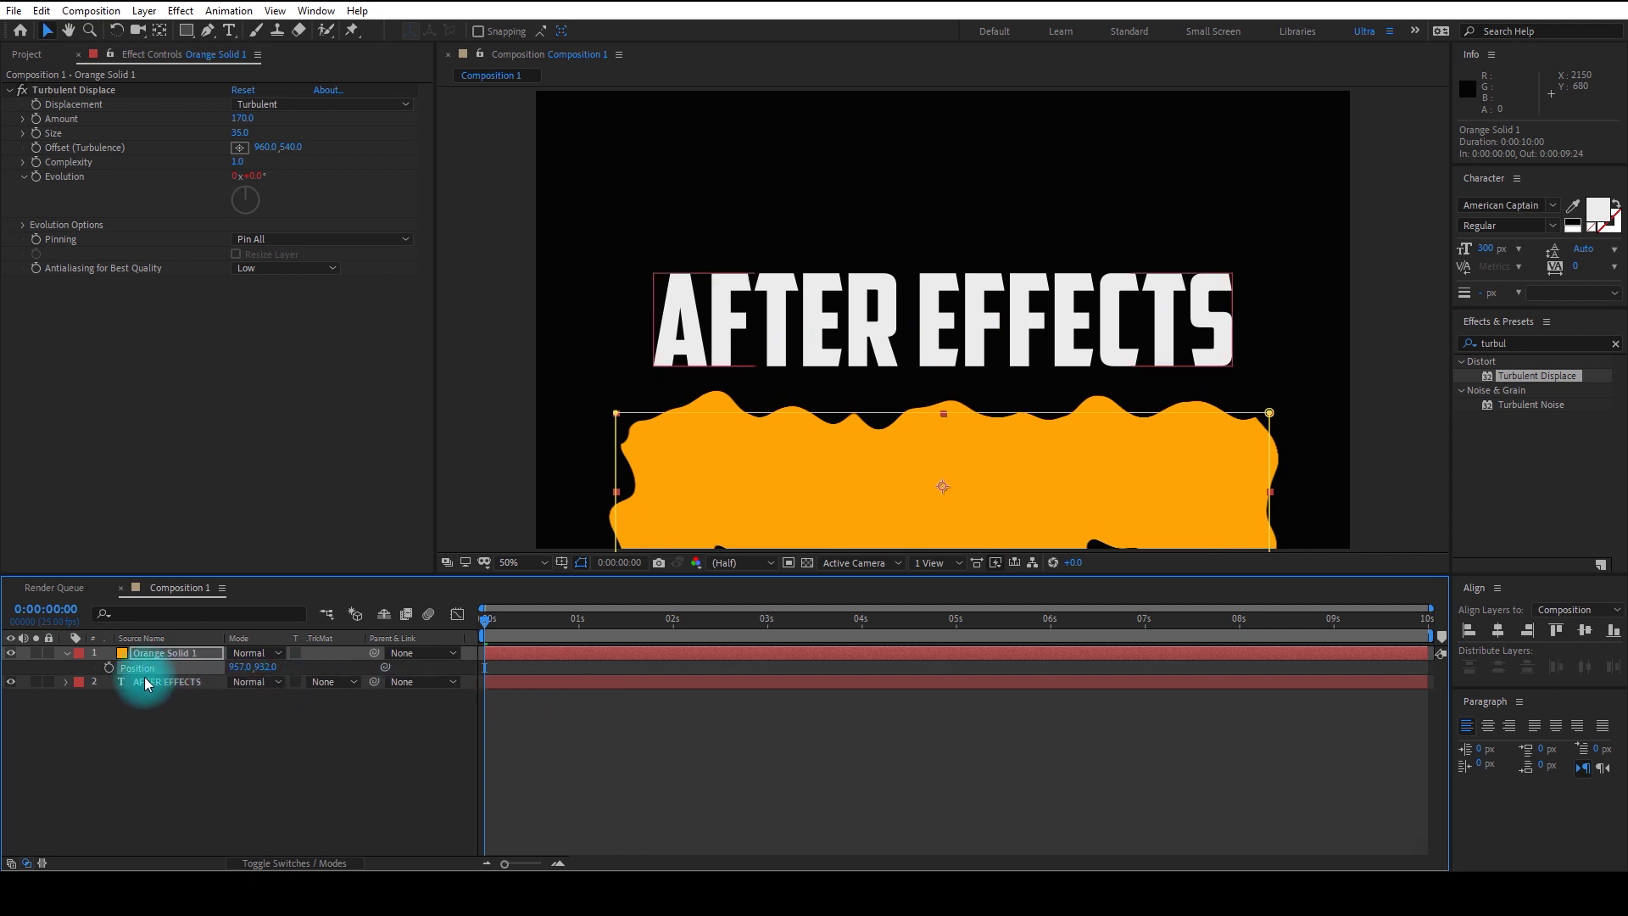
{"action": "left_click", "coordinate": [109, 669]}
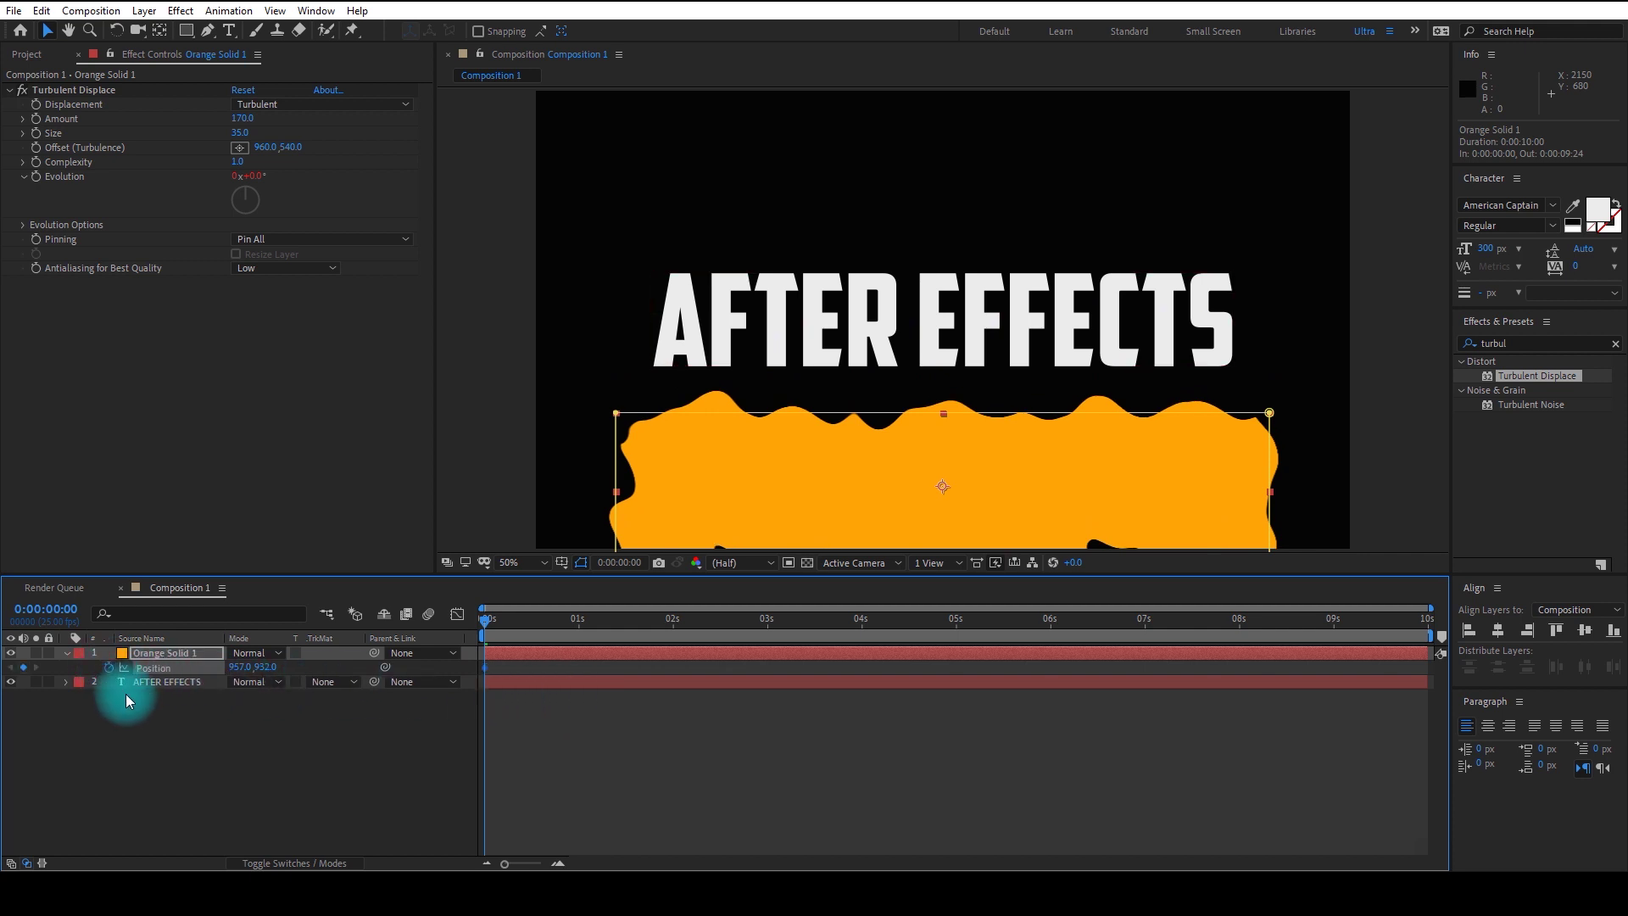
{"action": "left_click_drag", "start_coordinate": [486, 621], "coordinate": [769, 624]}
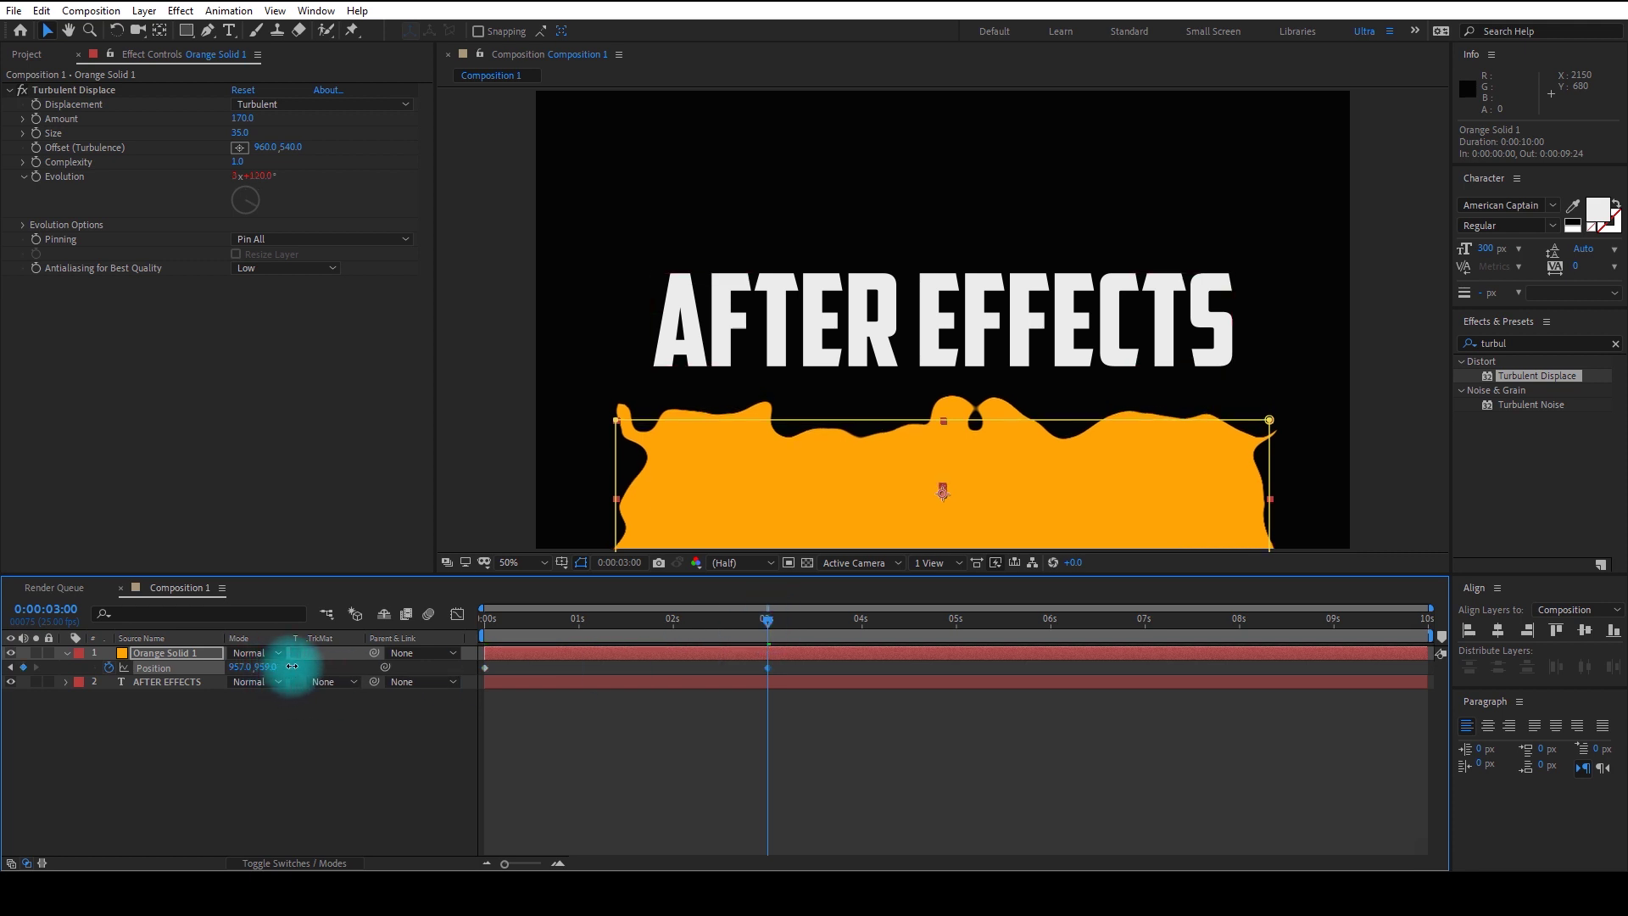
{"action": "left_click_drag", "start_coordinate": [292, 666], "coordinate": [7, 637]}
{"action": "left_click", "coordinate": [374, 734]}
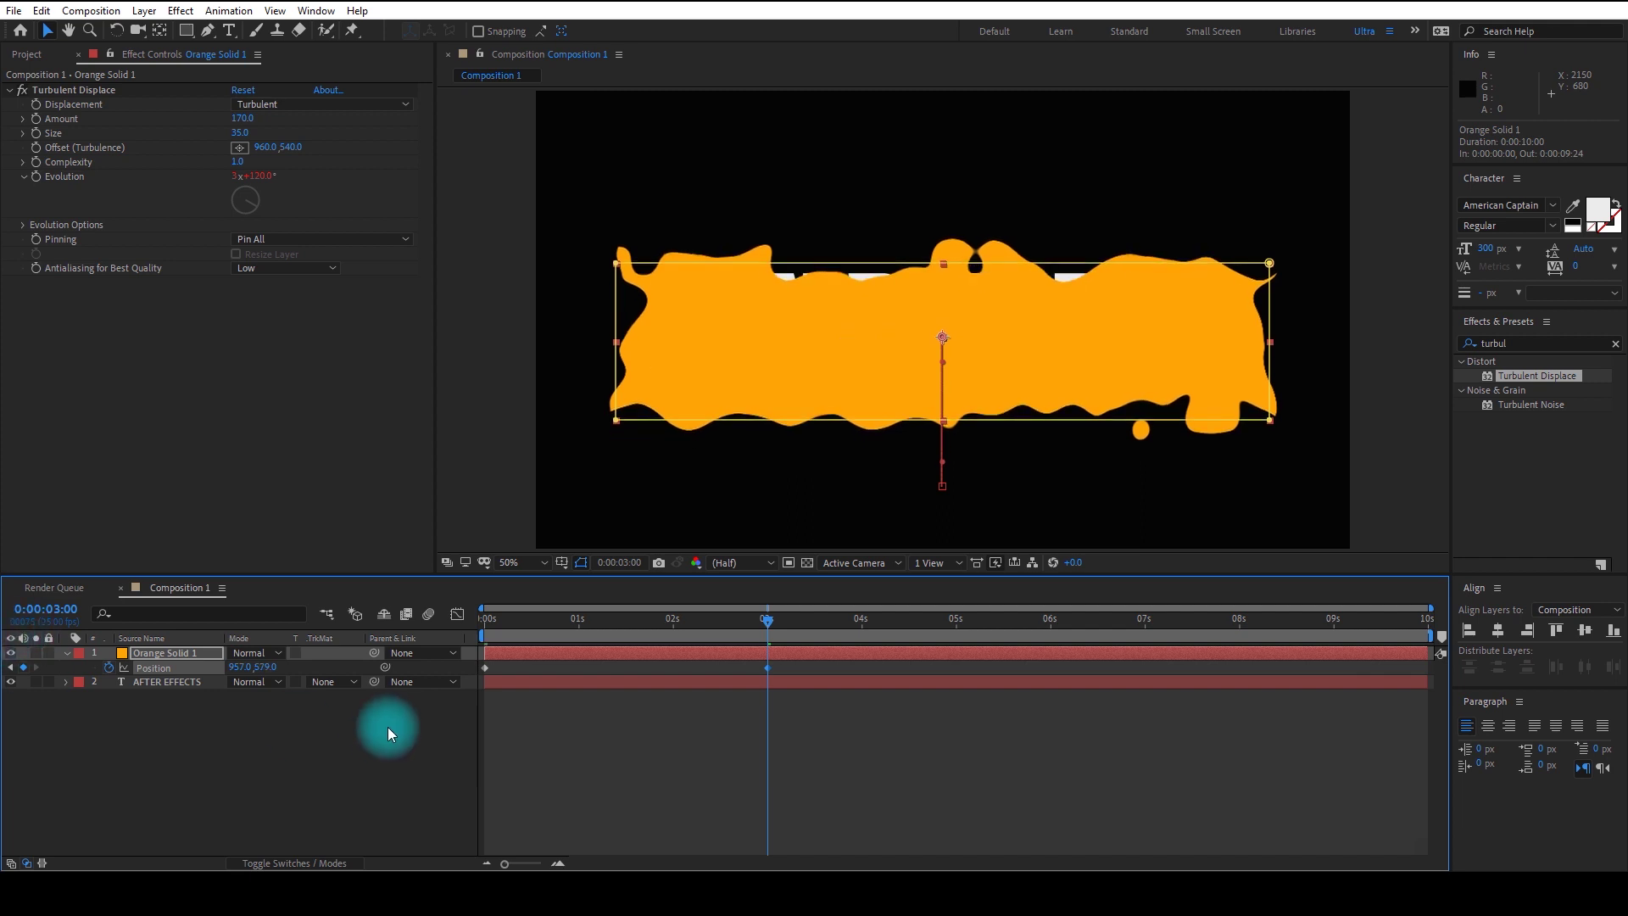
- Move the 3 s Position keyframe to Y 514 and apply Easy Ease to both keyframes
{"action": "key", "text": "ctrl+z"}
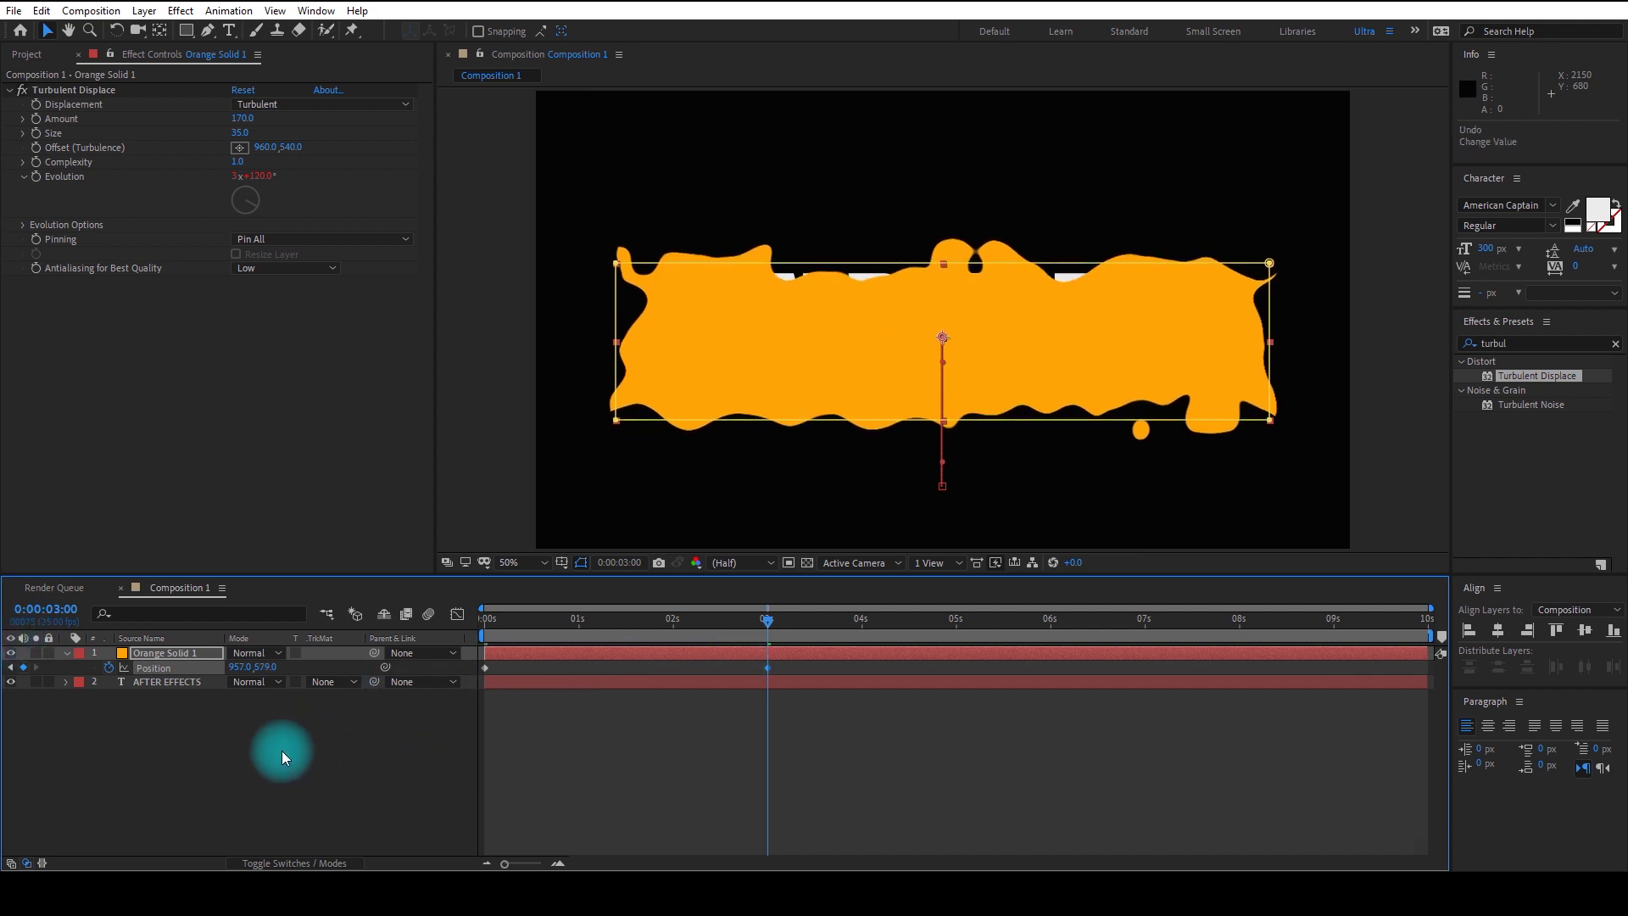
{"action": "left_click_drag", "start_coordinate": [265, 667], "coordinate": [214, 667]}
{"action": "left_click", "coordinate": [273, 719]}
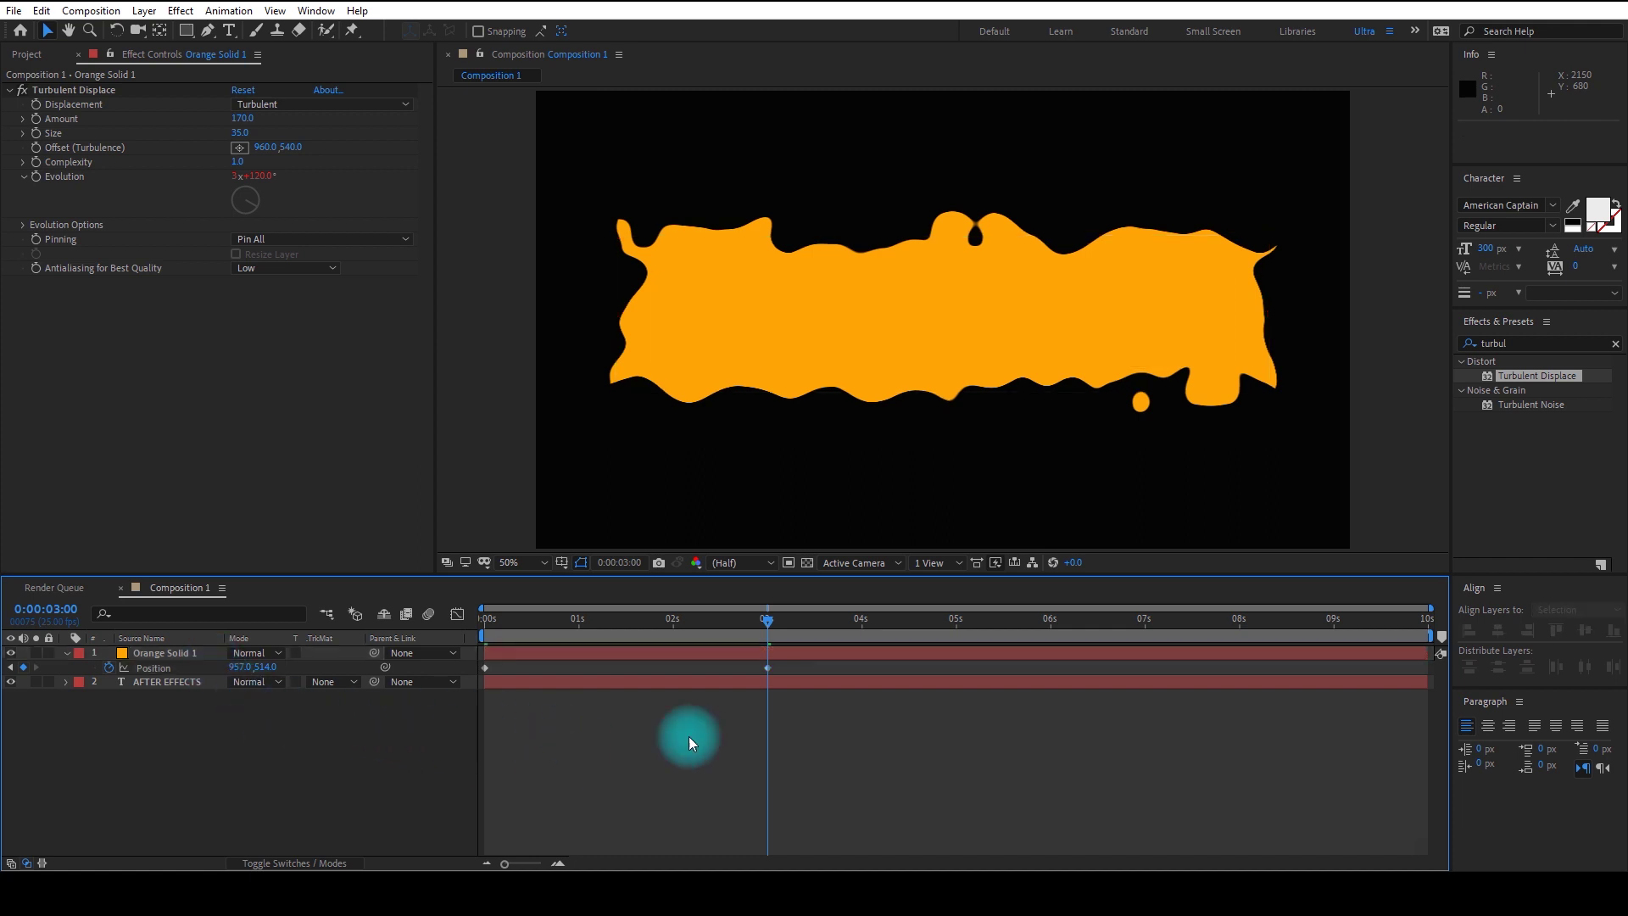
{"action": "left_click_drag", "start_coordinate": [811, 731], "coordinate": [471, 661]}
{"action": "right_click", "coordinate": [765, 668]}
{"action": "mouse_move", "coordinate": [833, 659]}
{"action": "left_click", "coordinate": [1036, 714]}
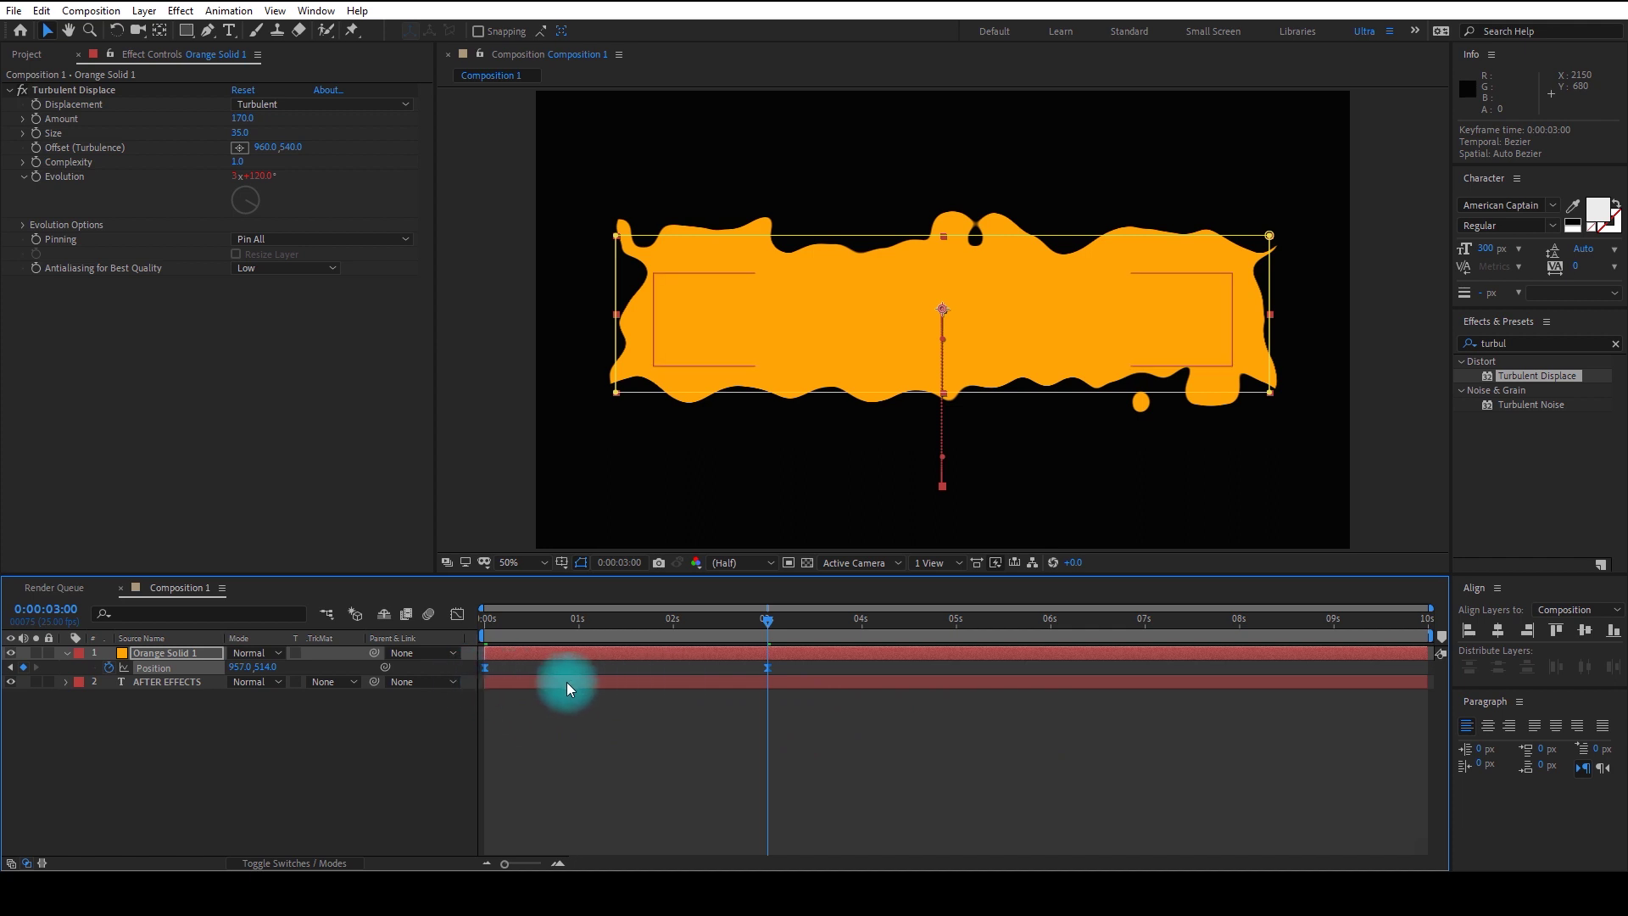
- Extend the final keyframe's influence in the Graph Editor so the rise starts fast and settles, then preview
{"action": "left_click", "coordinate": [453, 617]}
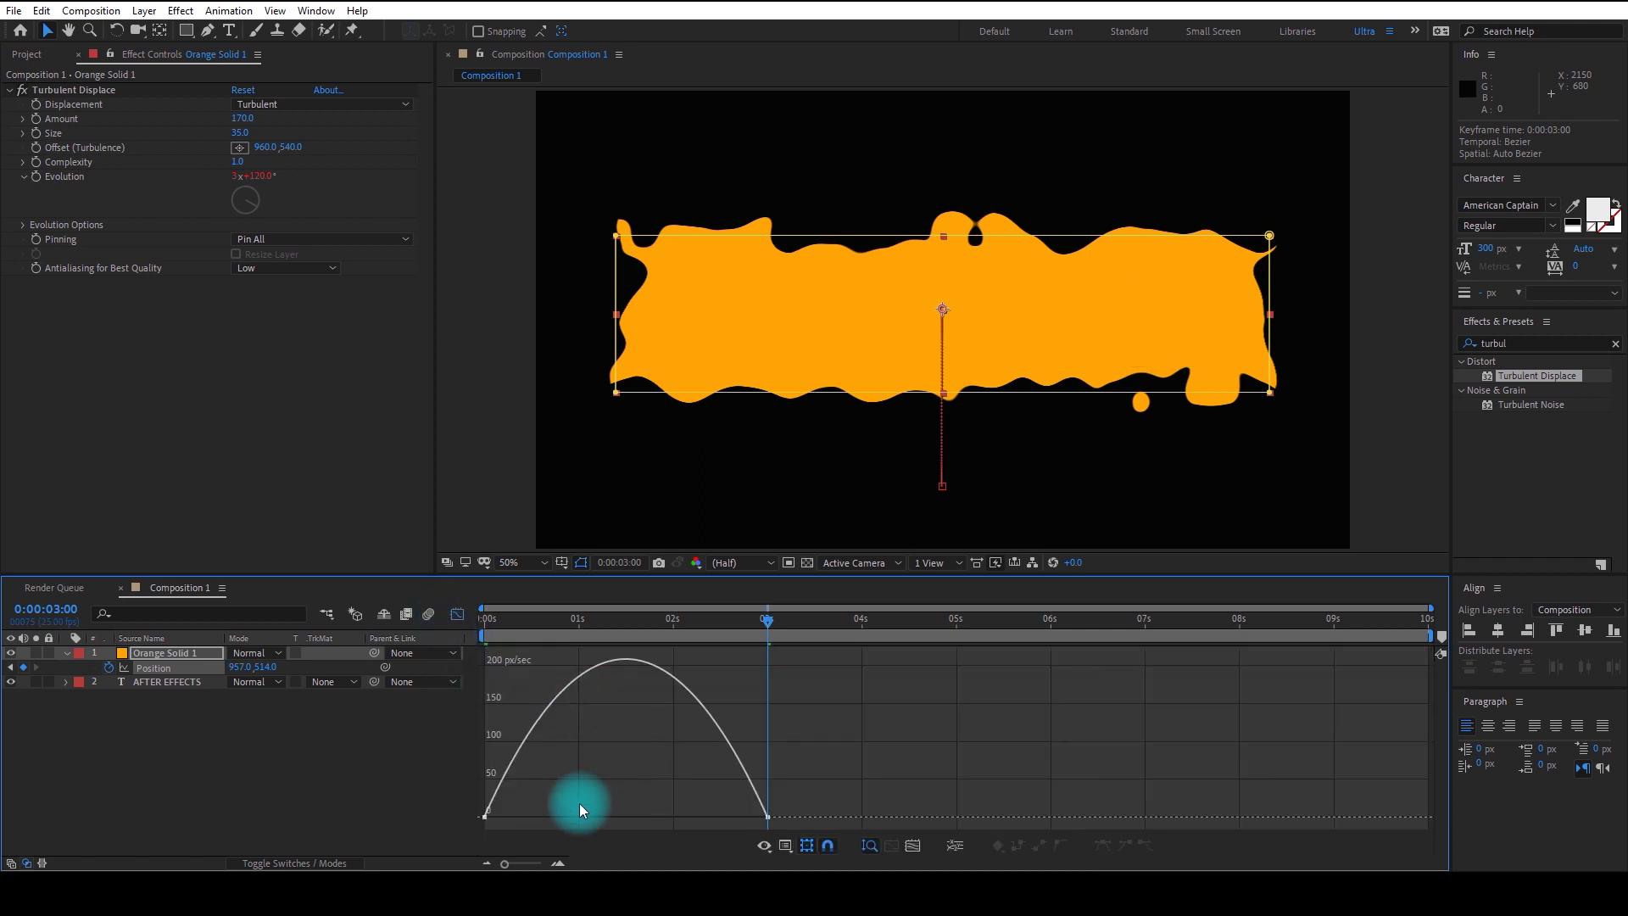
{"action": "left_click_drag", "start_coordinate": [865, 704], "coordinate": [453, 797]}
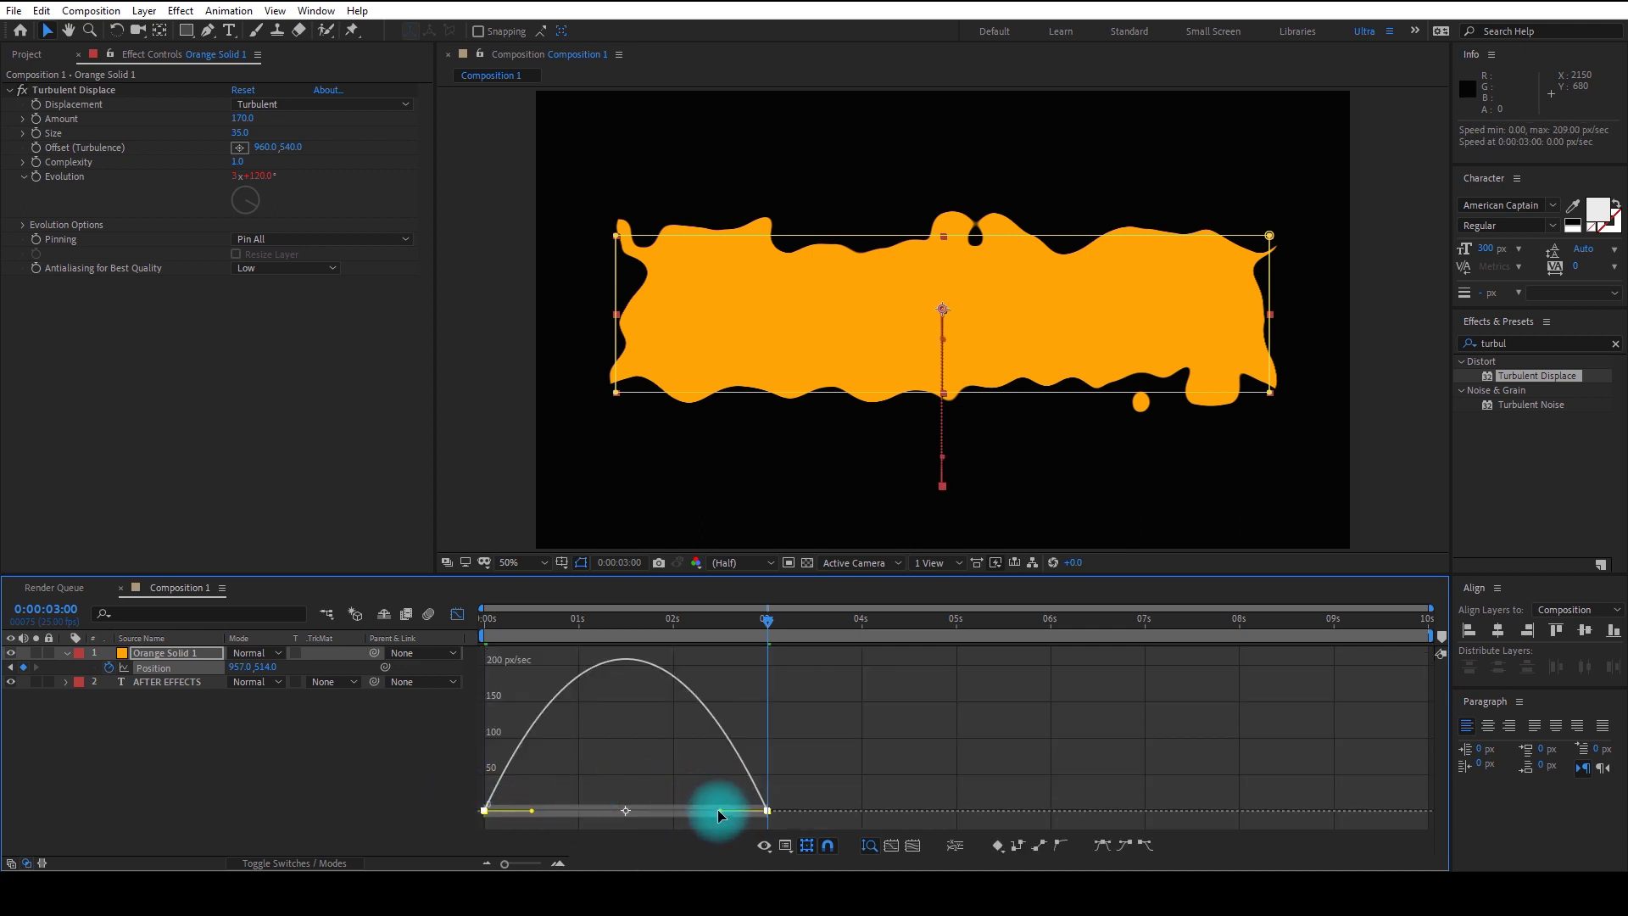
{"action": "left_click_drag", "start_coordinate": [718, 809], "coordinate": [655, 810]}
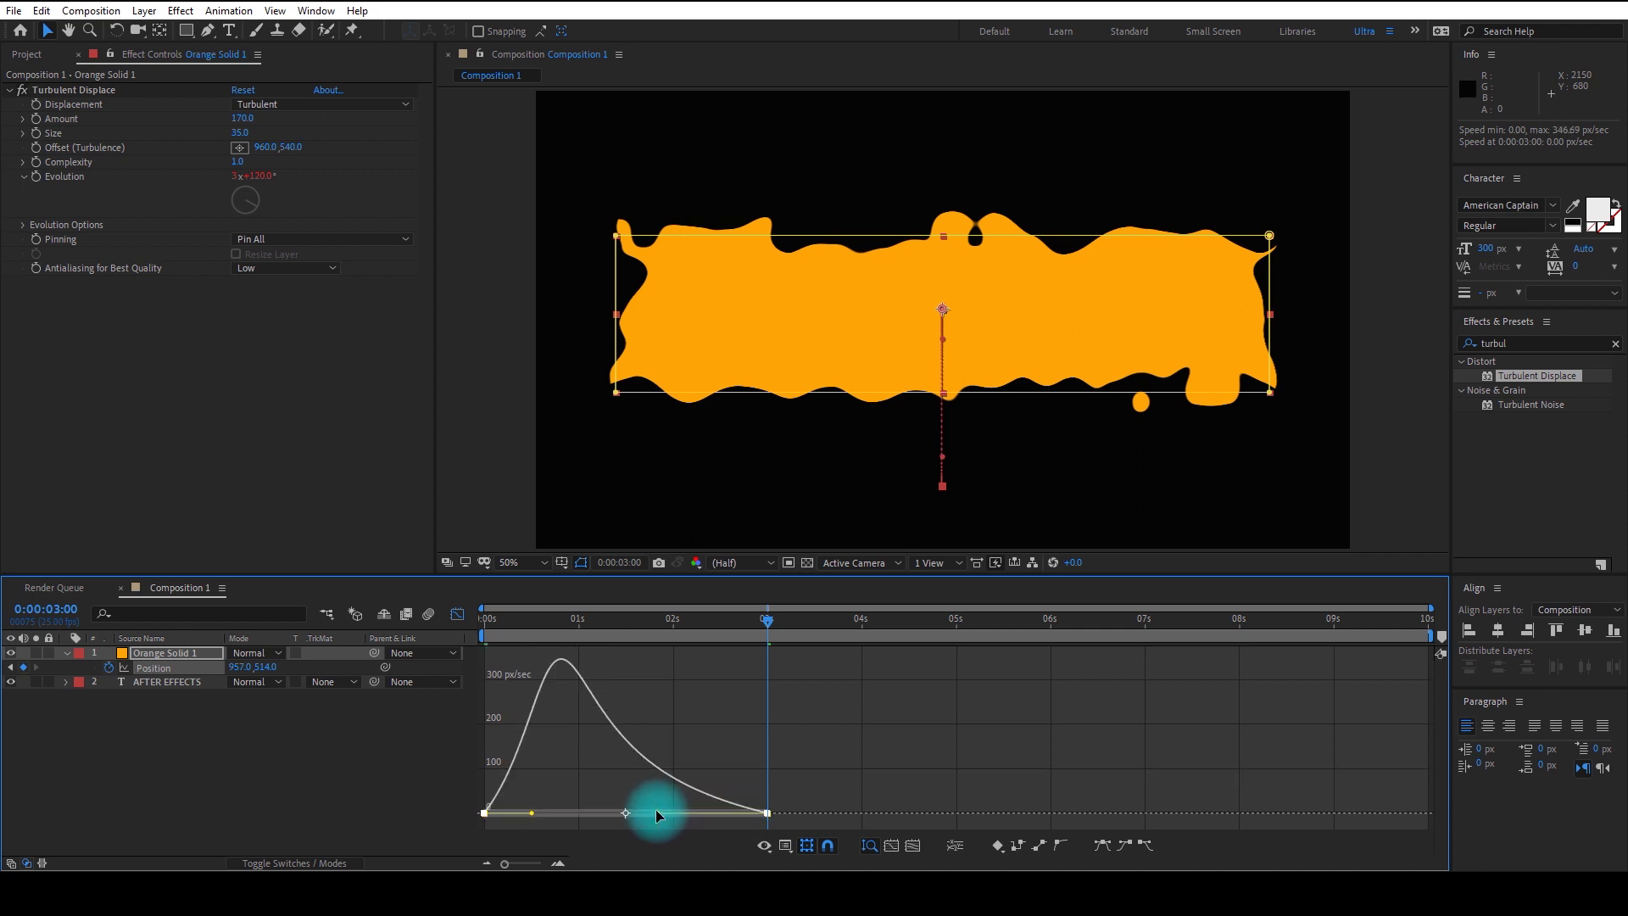
{"action": "left_click", "coordinate": [487, 621]}
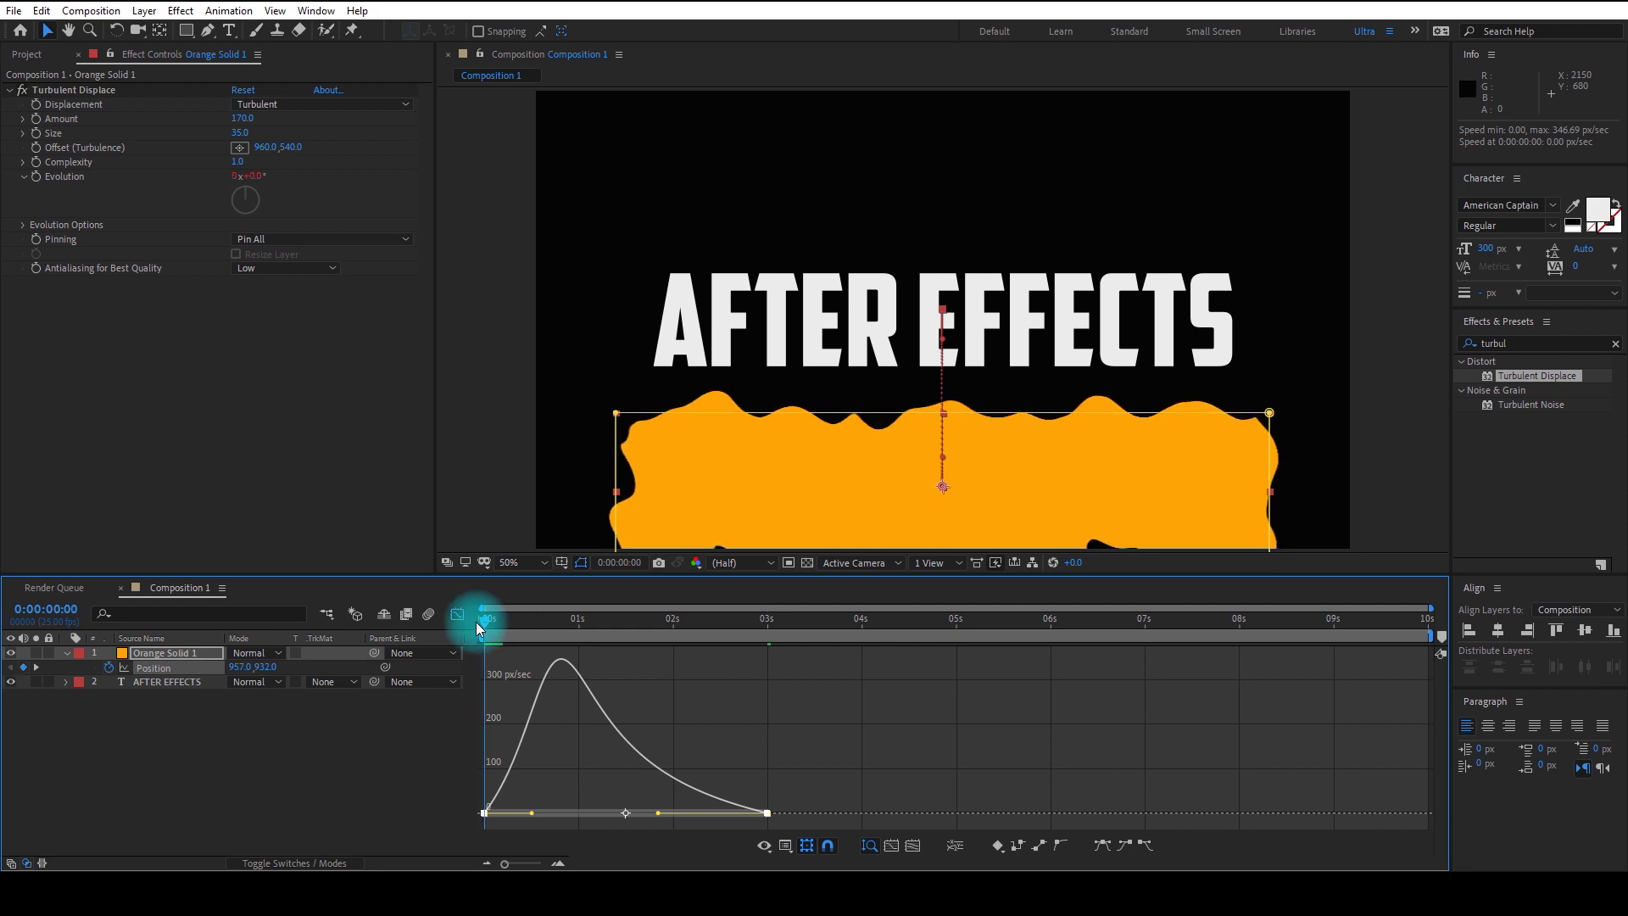
{"action": "key", "text": "space"}
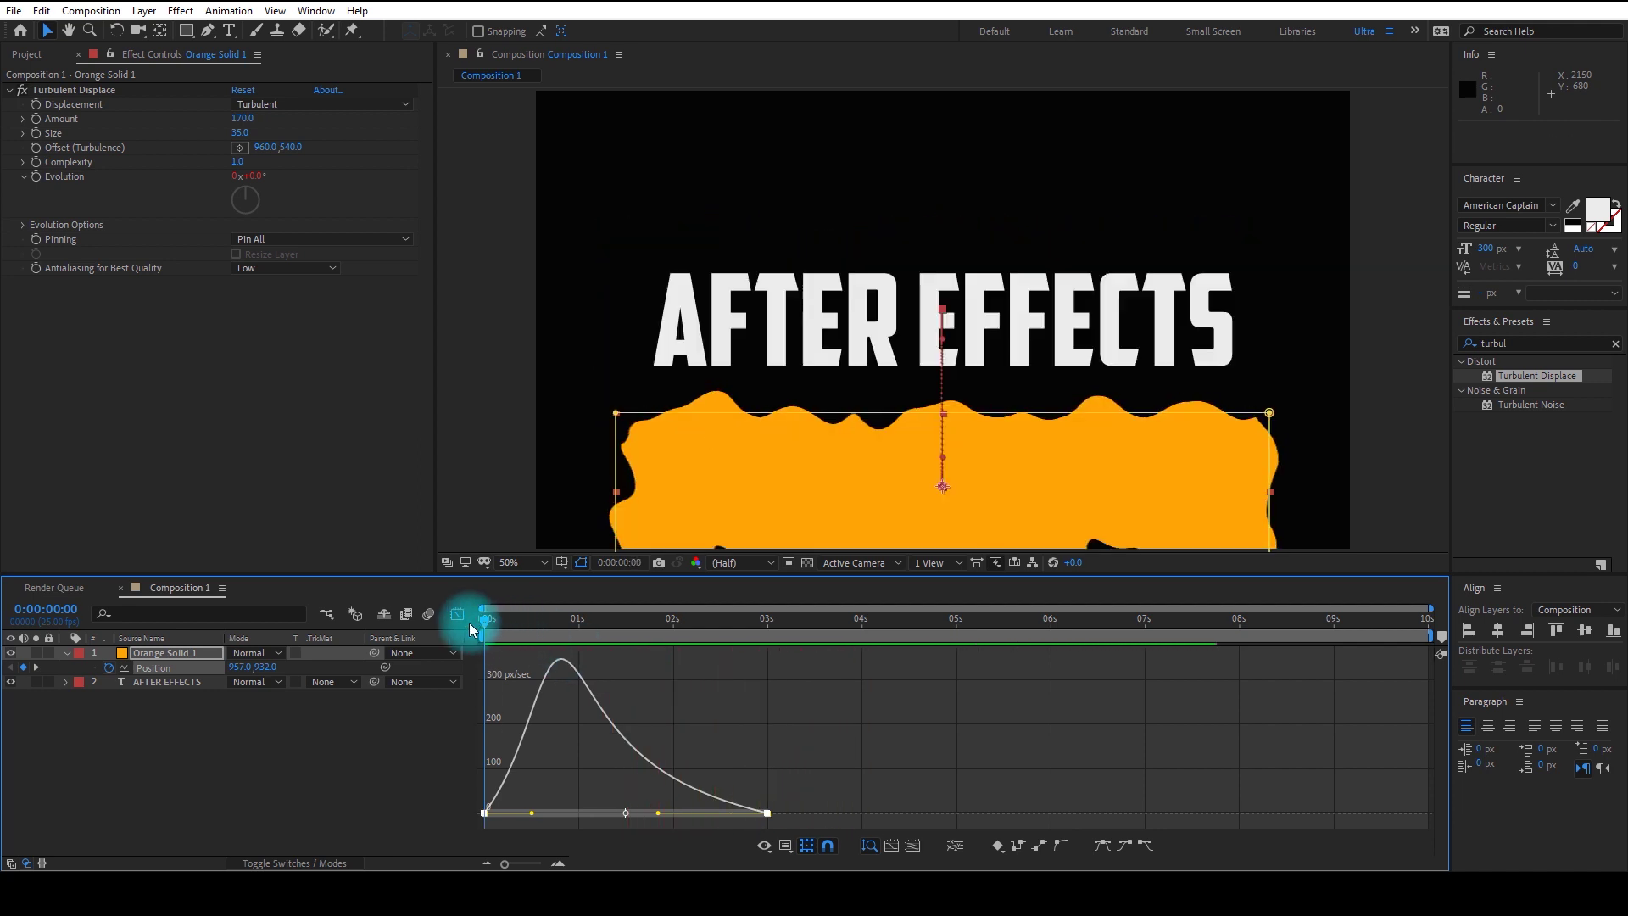
{"action": "key", "text": "space"}
{"action": "left_click", "coordinate": [456, 615]}
{"action": "left_click", "coordinate": [347, 757]}
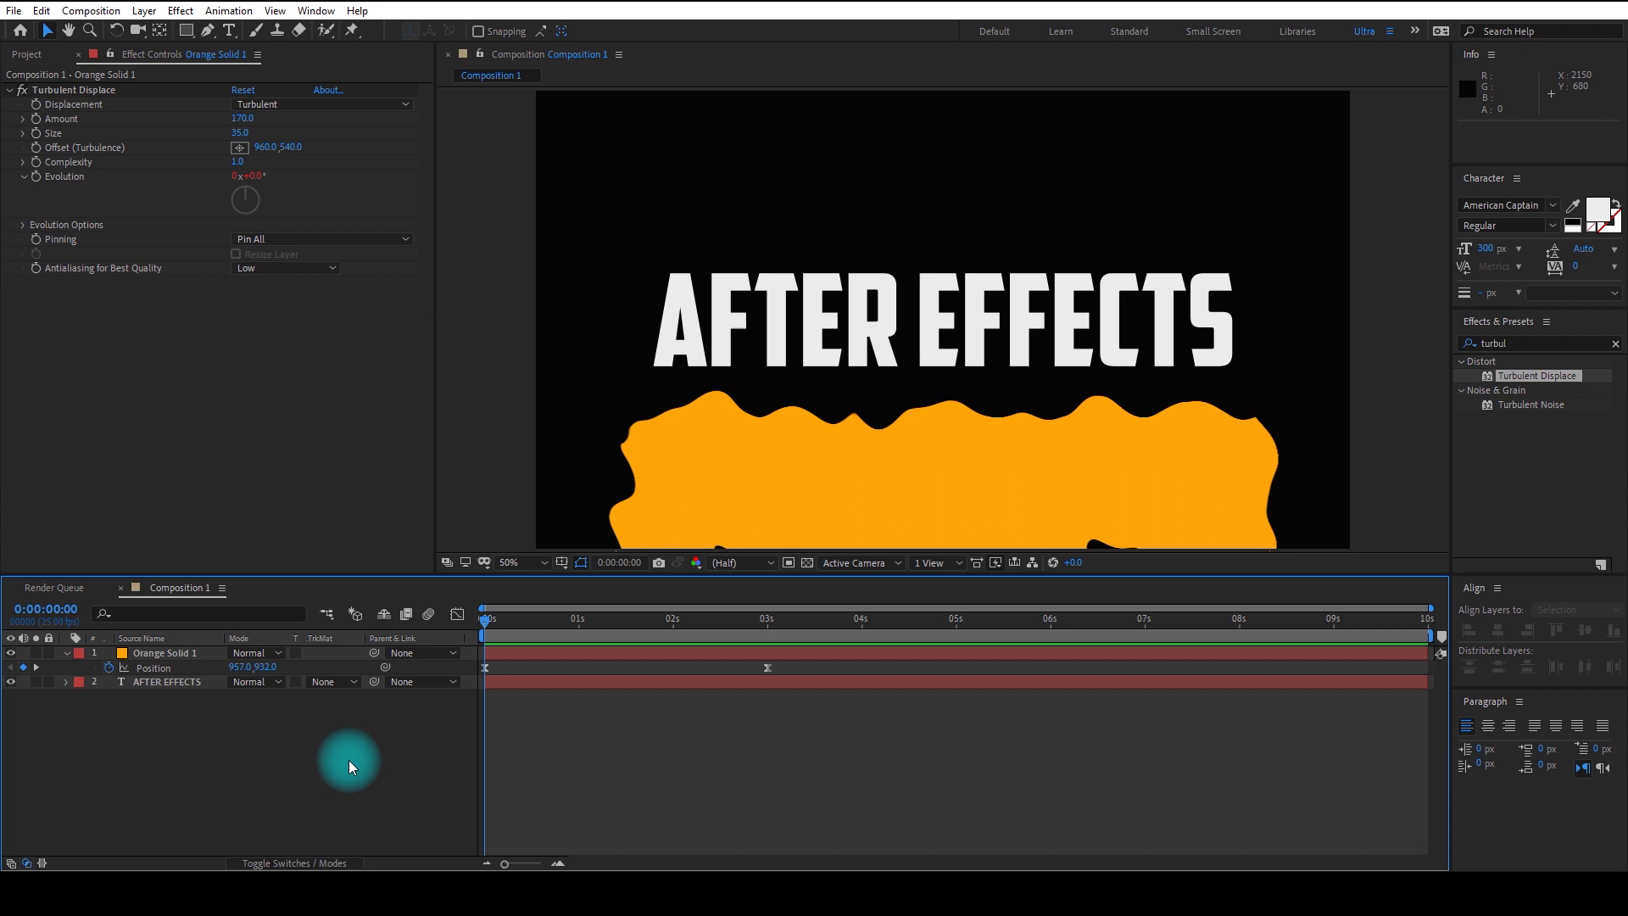
- Duplicate Orange Solid 1 and recolour the copy cyan (00F6FF) as Cyan Solid 1
{"action": "left_click", "coordinate": [171, 652]}
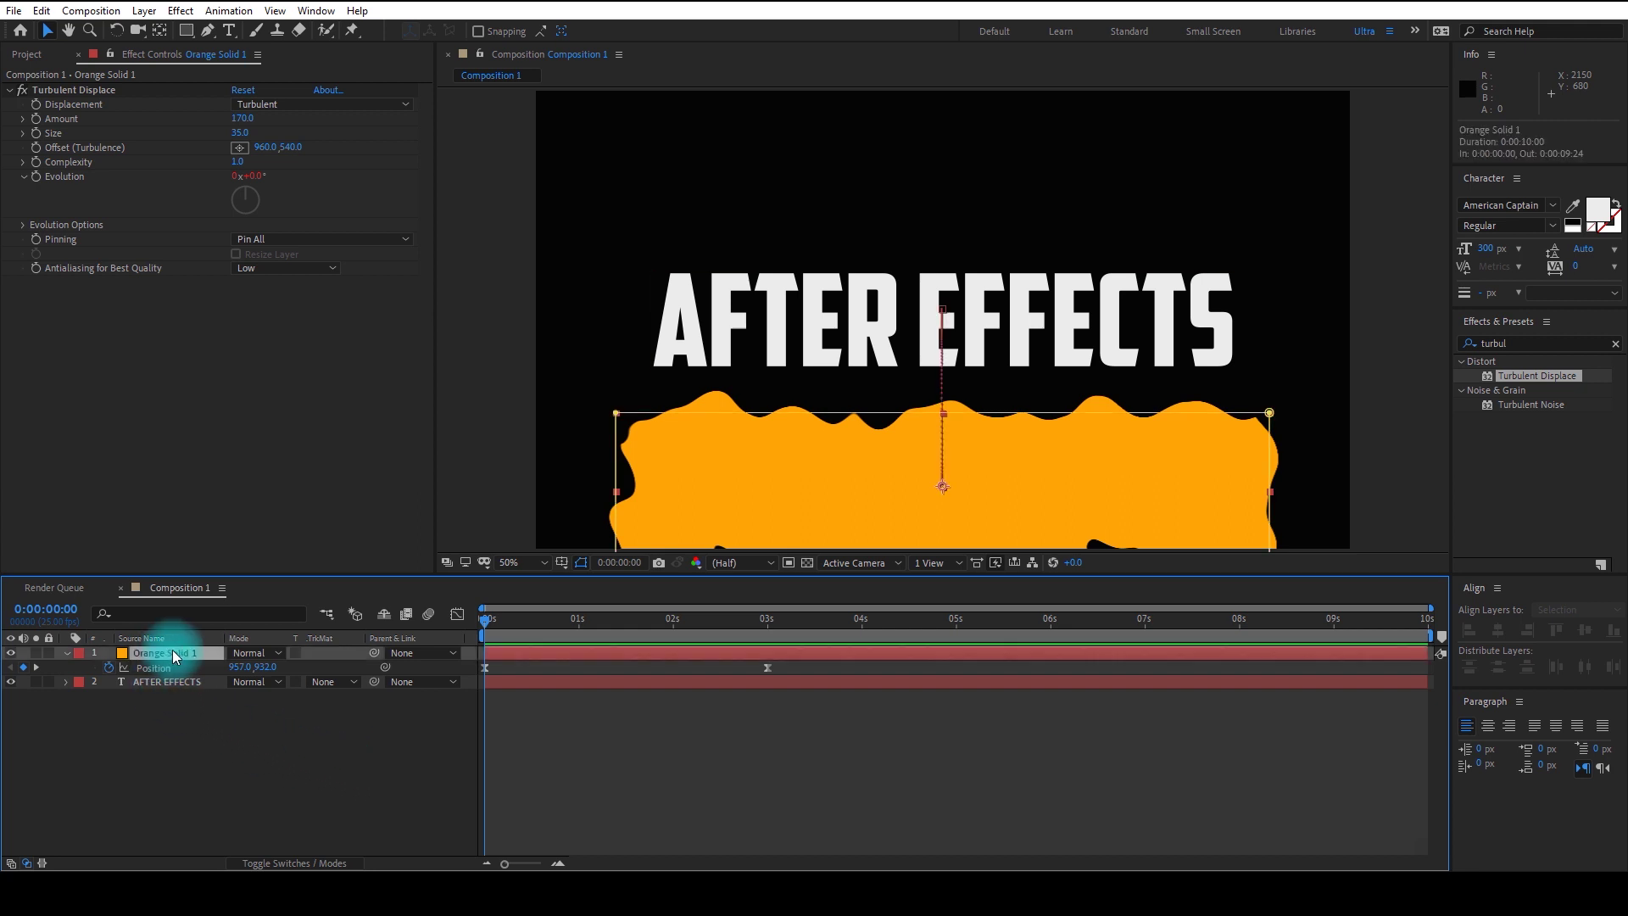
{"action": "key", "text": "ctrl+d"}
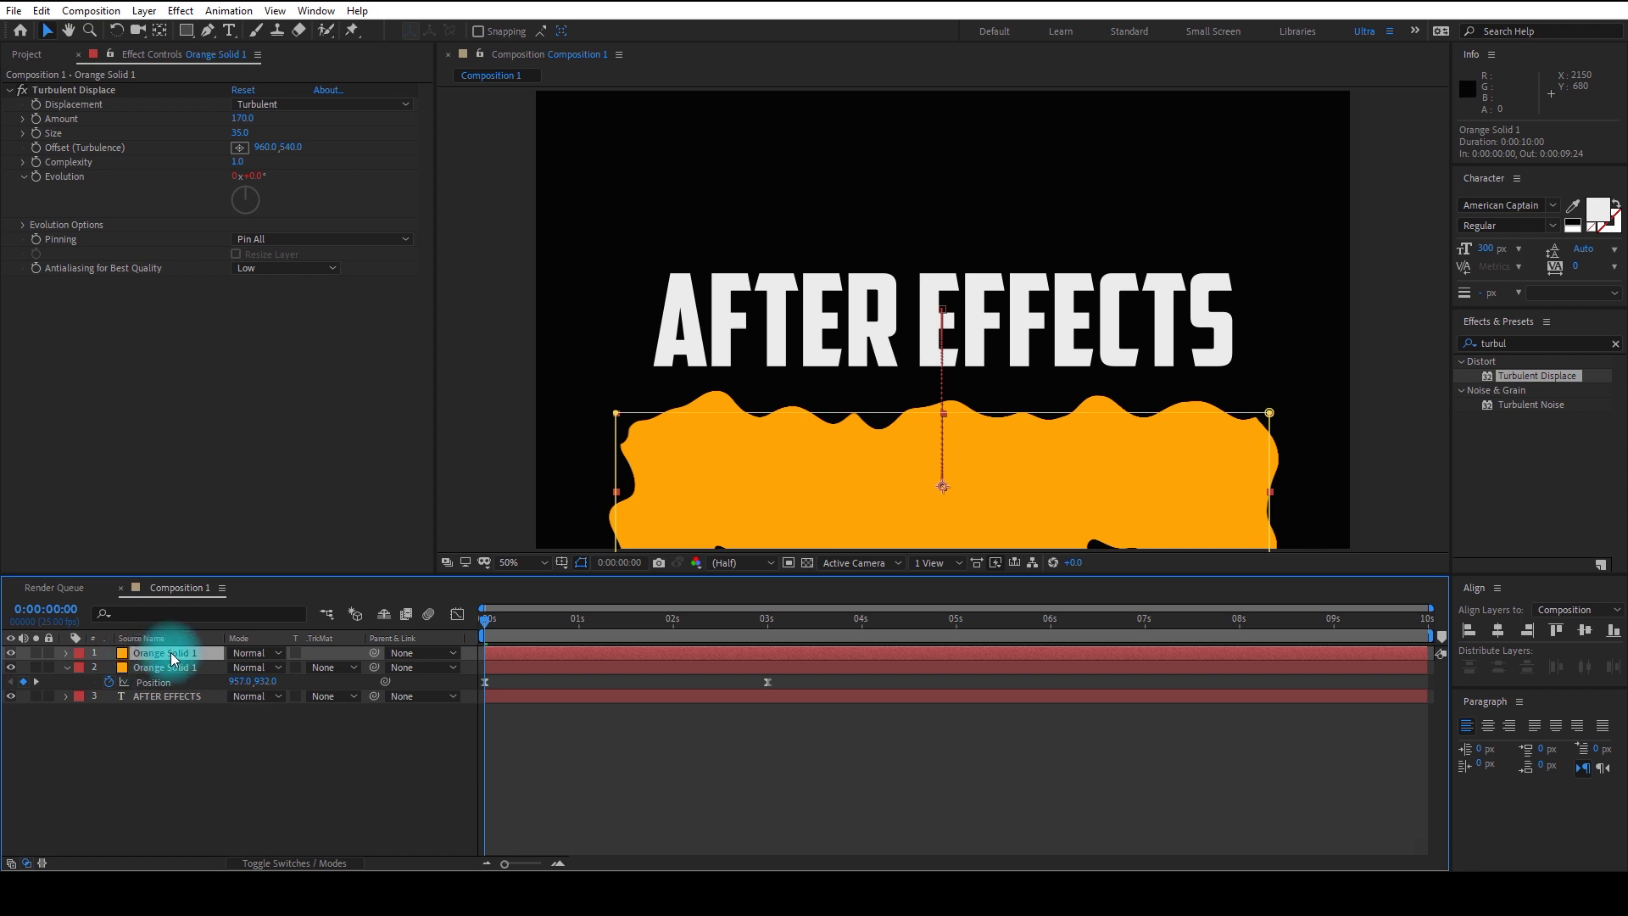
{"action": "left_click", "coordinate": [143, 10]}
{"action": "left_click", "coordinate": [170, 47]}
{"action": "left_click", "coordinate": [804, 518]}
{"action": "left_click_drag", "start_coordinate": [848, 515], "coordinate": [856, 436]}
{"action": "left_click", "coordinate": [961, 337]}
{"action": "left_click", "coordinate": [874, 603]}
{"action": "left_click", "coordinate": [318, 741]}
- Duplicate Cyan Solid 1 and recolour the copy magenta (FF00F0) as Magenta Solid 1
{"action": "left_click", "coordinate": [161, 654]}
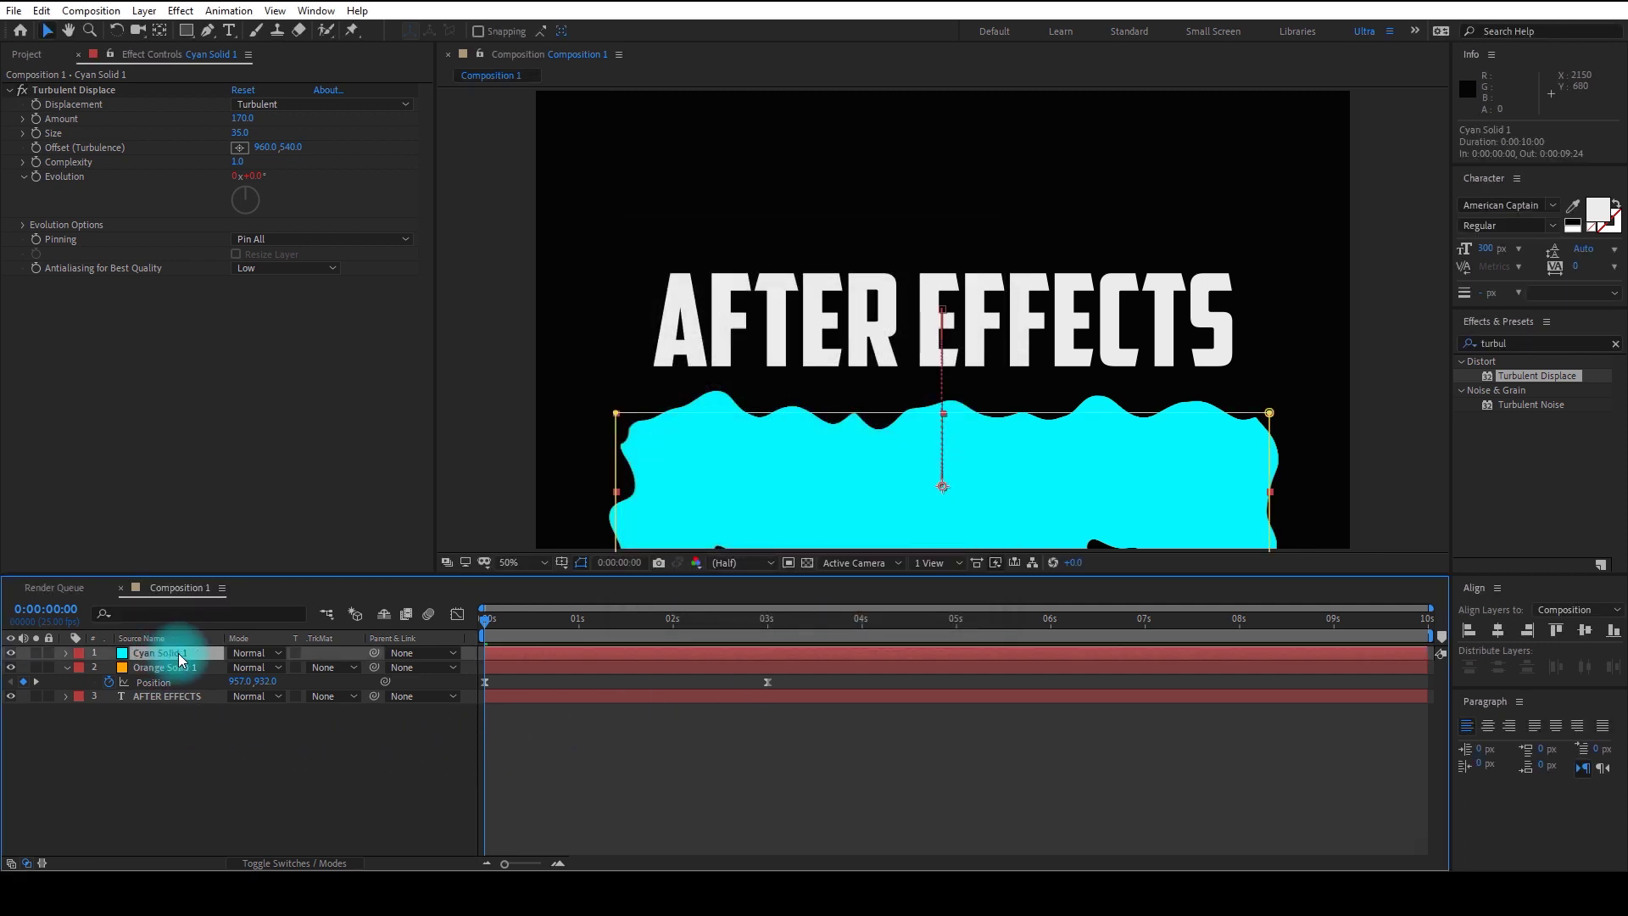
{"action": "key", "text": "ctrl+d"}
{"action": "left_click", "coordinate": [144, 11]}
{"action": "left_click", "coordinate": [207, 64]}
{"action": "left_click", "coordinate": [812, 518]}
{"action": "left_click_drag", "start_coordinate": [860, 429], "coordinate": [853, 363]}
{"action": "key", "text": "Return"}
{"action": "key", "text": "Return"}
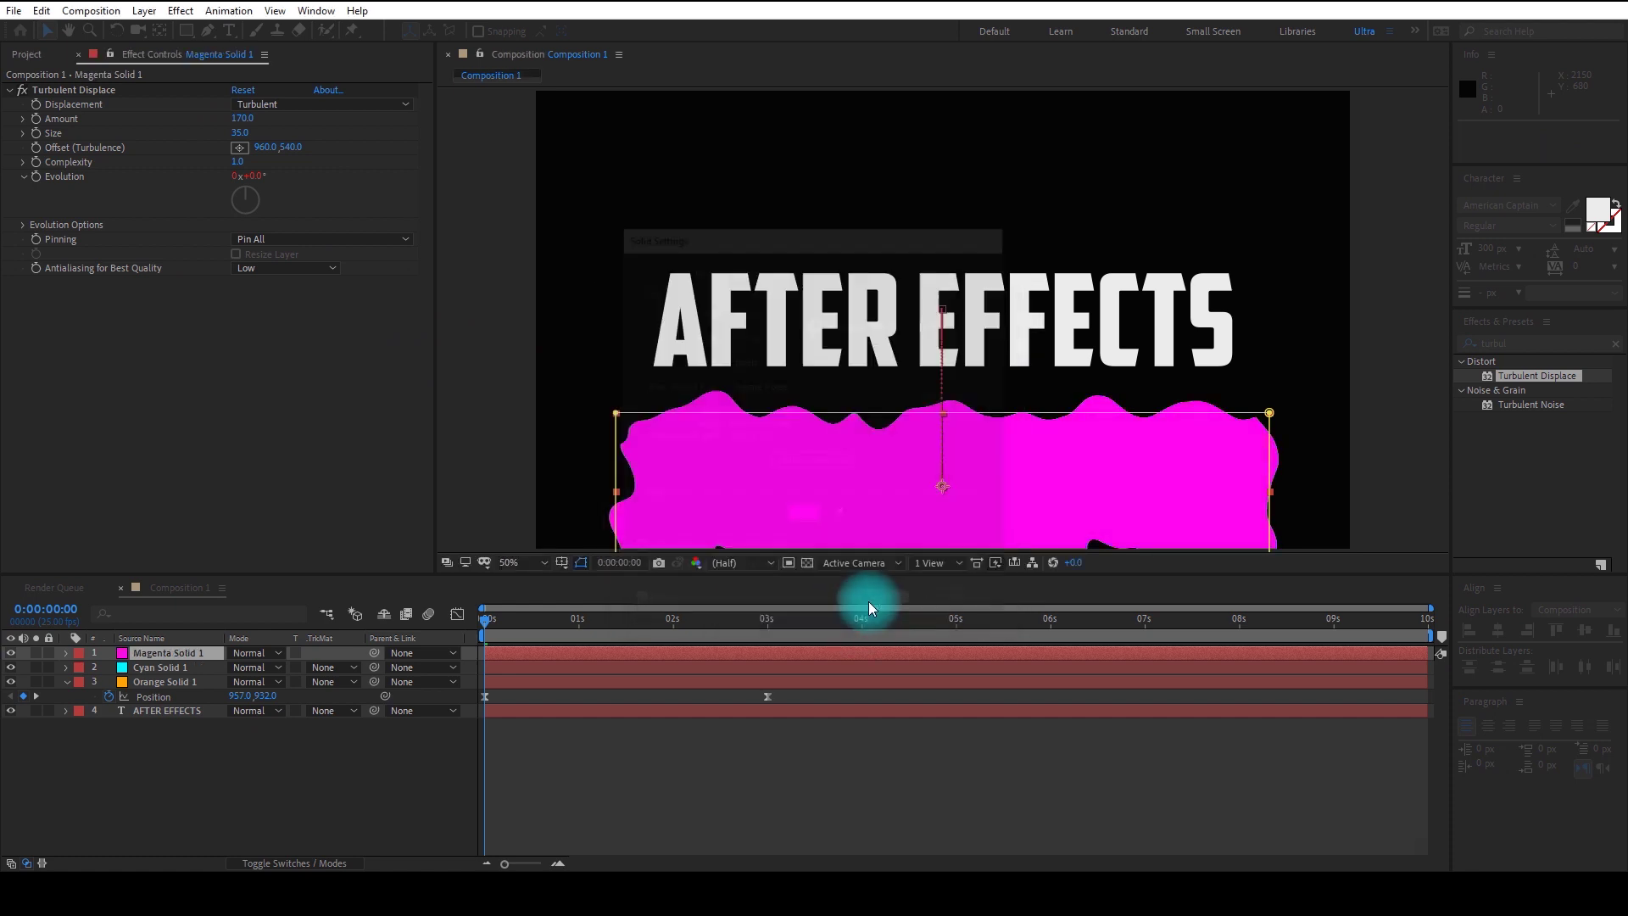
{"action": "left_click", "coordinate": [277, 761]}
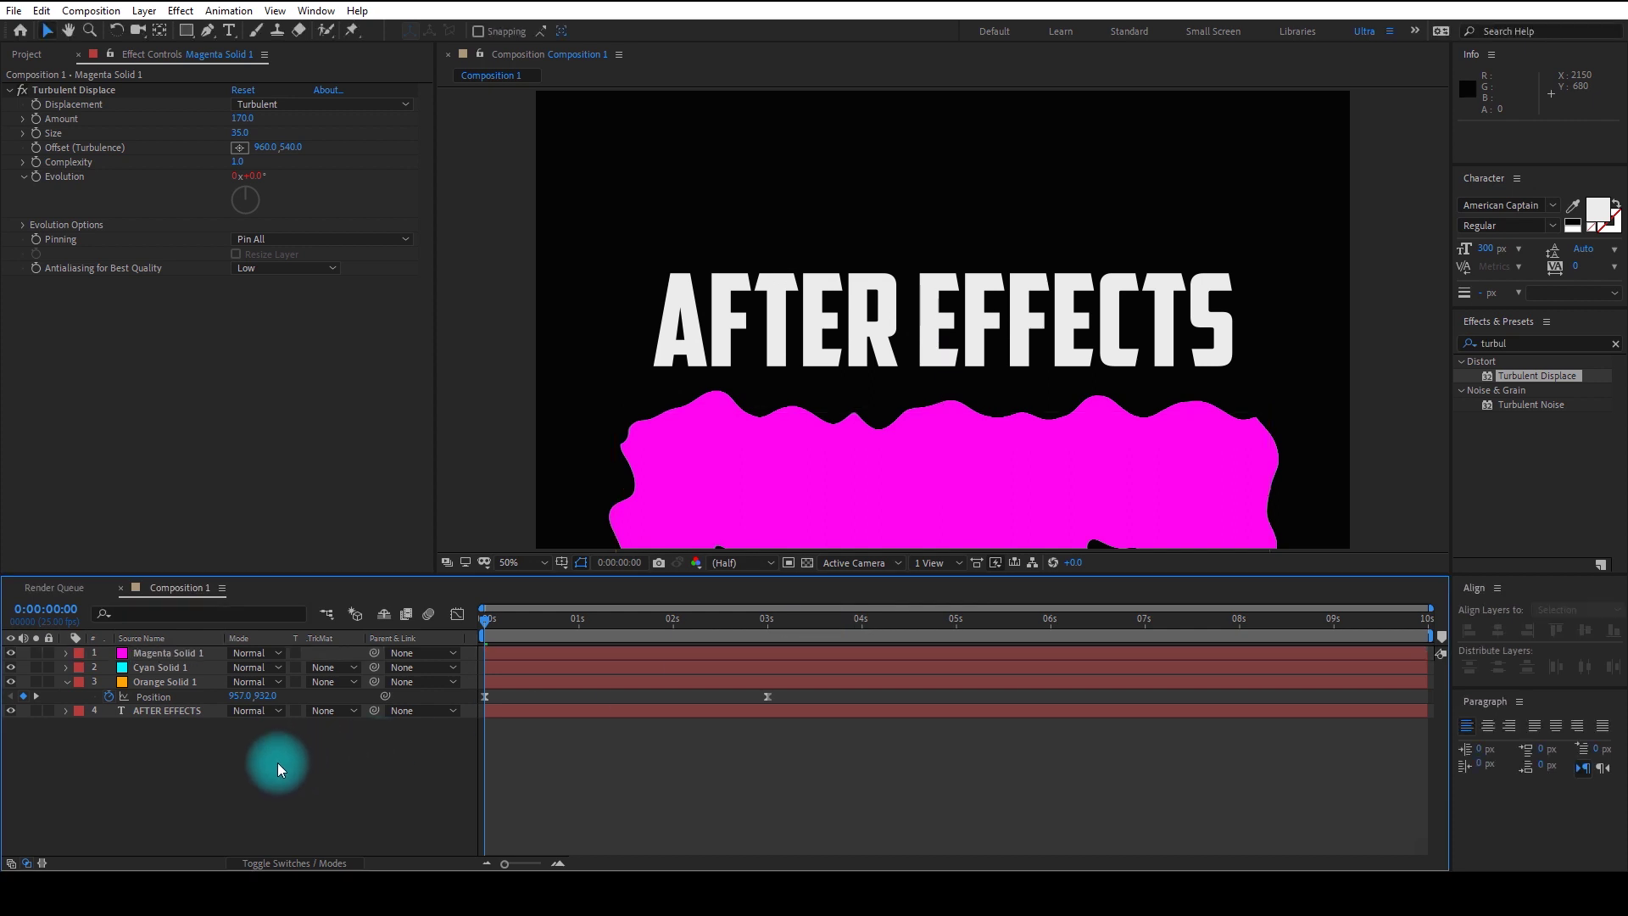
- Delay Cyan Solid 1 to start at 05f and Magenta Solid 1 at about 10f
{"action": "left_click_drag", "start_coordinate": [514, 861], "coordinate": [533, 866]}
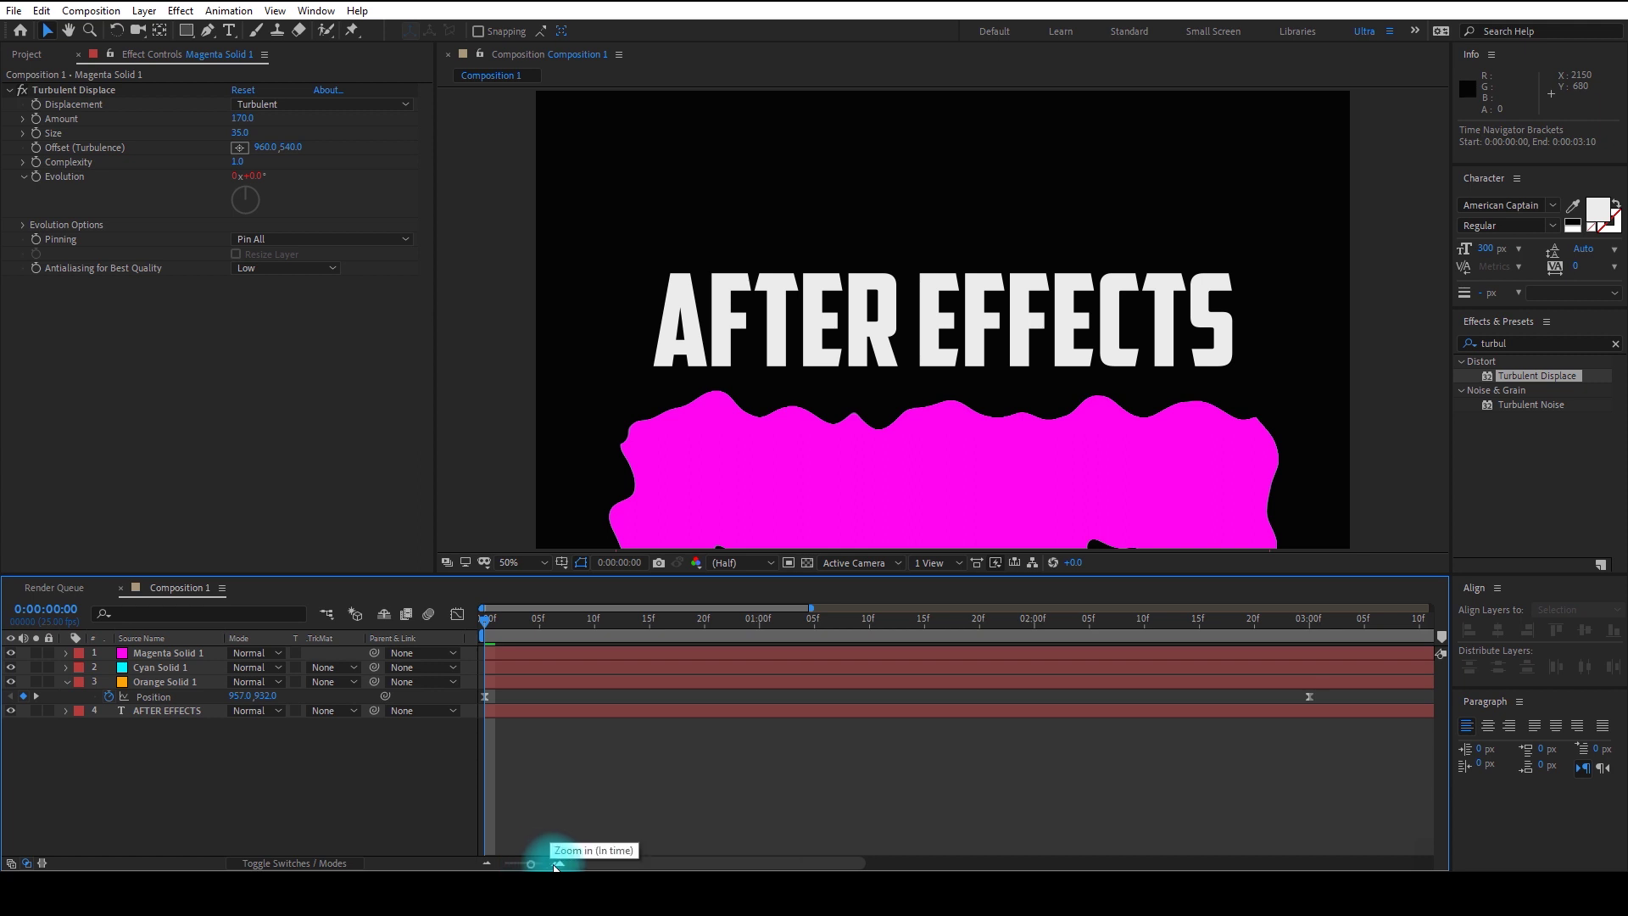
{"action": "left_click", "coordinate": [558, 863]}
{"action": "left_click", "coordinate": [582, 652]}
{"action": "left_click_drag", "start_coordinate": [558, 670], "coordinate": [844, 659]}
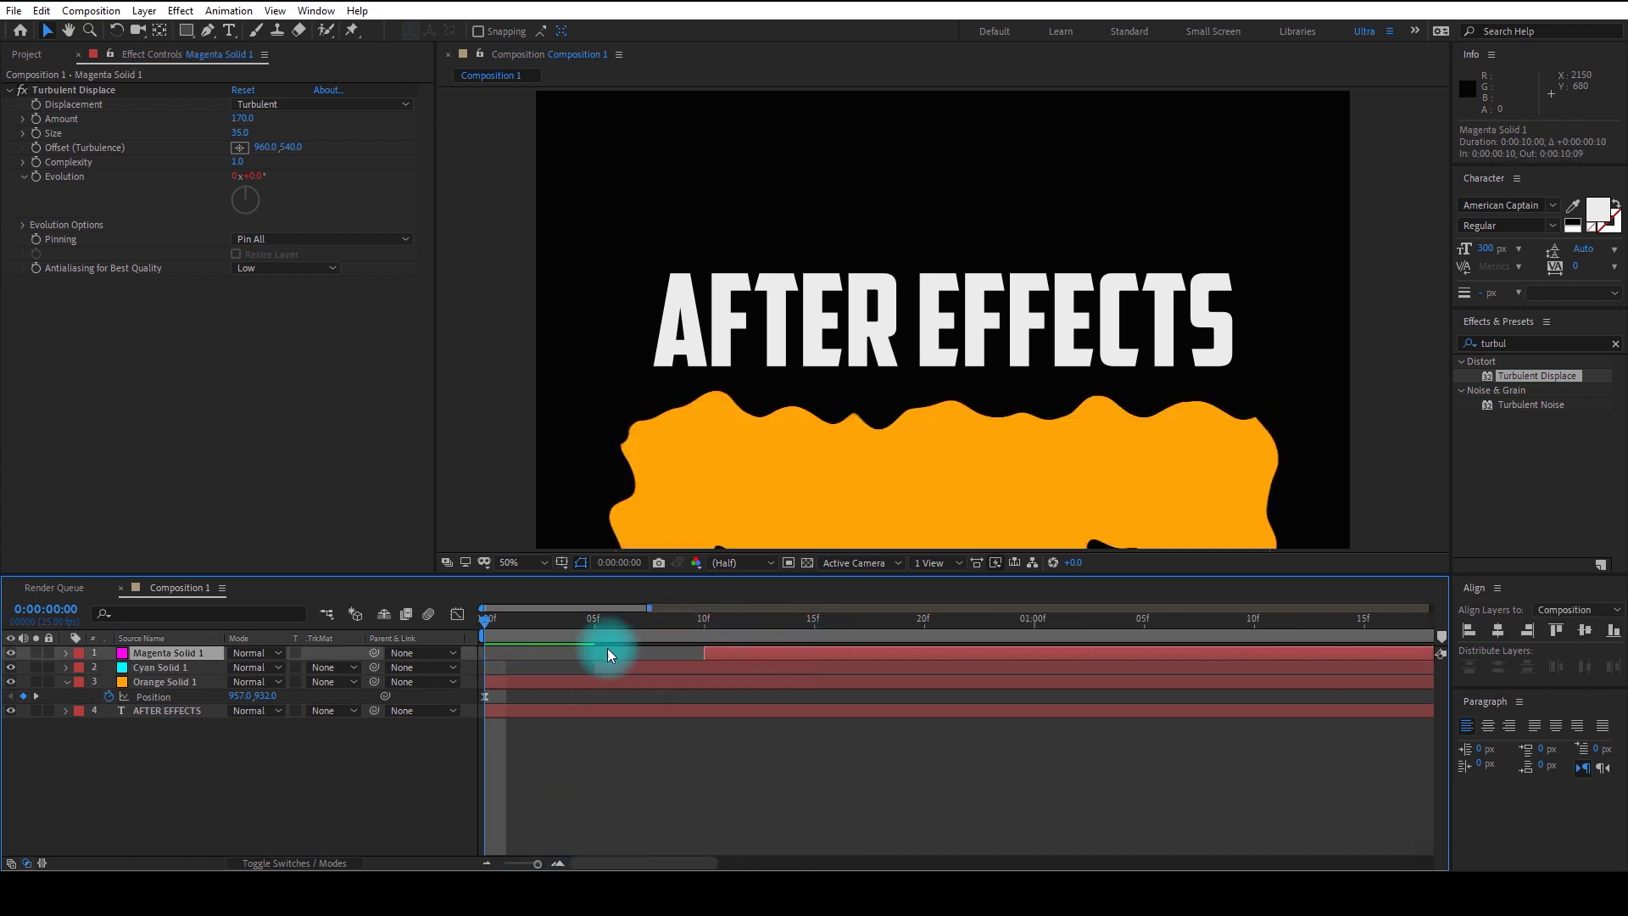
- Scrub and preview the opening frames to check the orange, cyan, magenta stagger
{"action": "left_click_drag", "start_coordinate": [507, 619], "coordinate": [1455, 618]}
{"action": "key", "text": "space"}
{"action": "left_click_drag", "start_coordinate": [690, 861], "coordinate": [553, 843]}
{"action": "left_click_drag", "start_coordinate": [499, 628], "coordinate": [464, 628]}
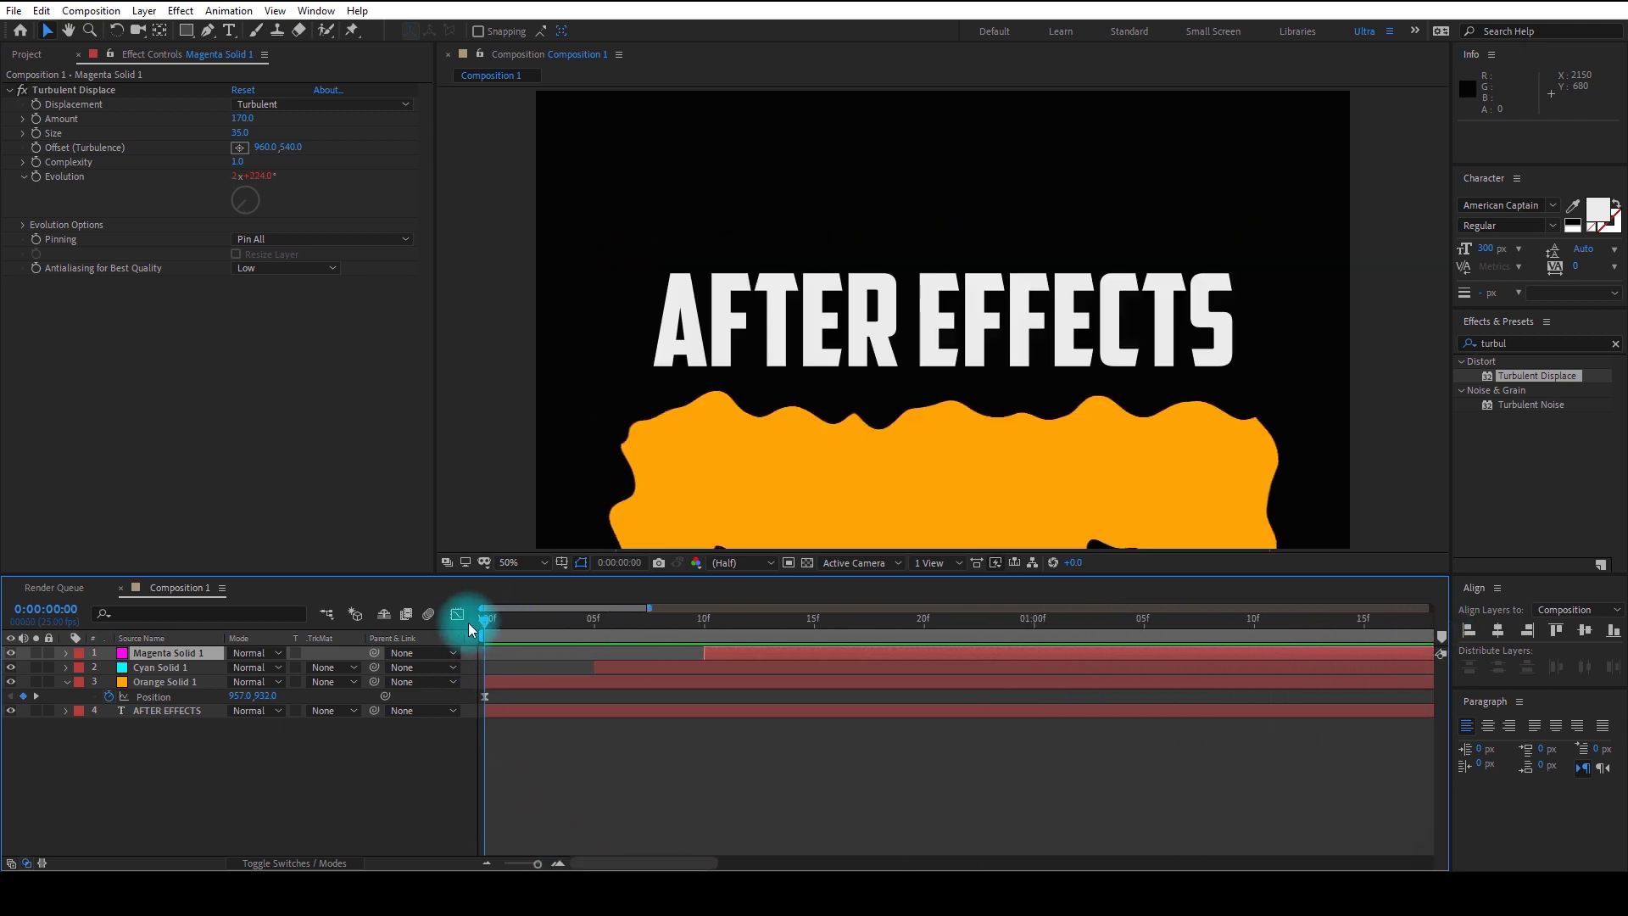
{"action": "left_click", "coordinate": [309, 799]}
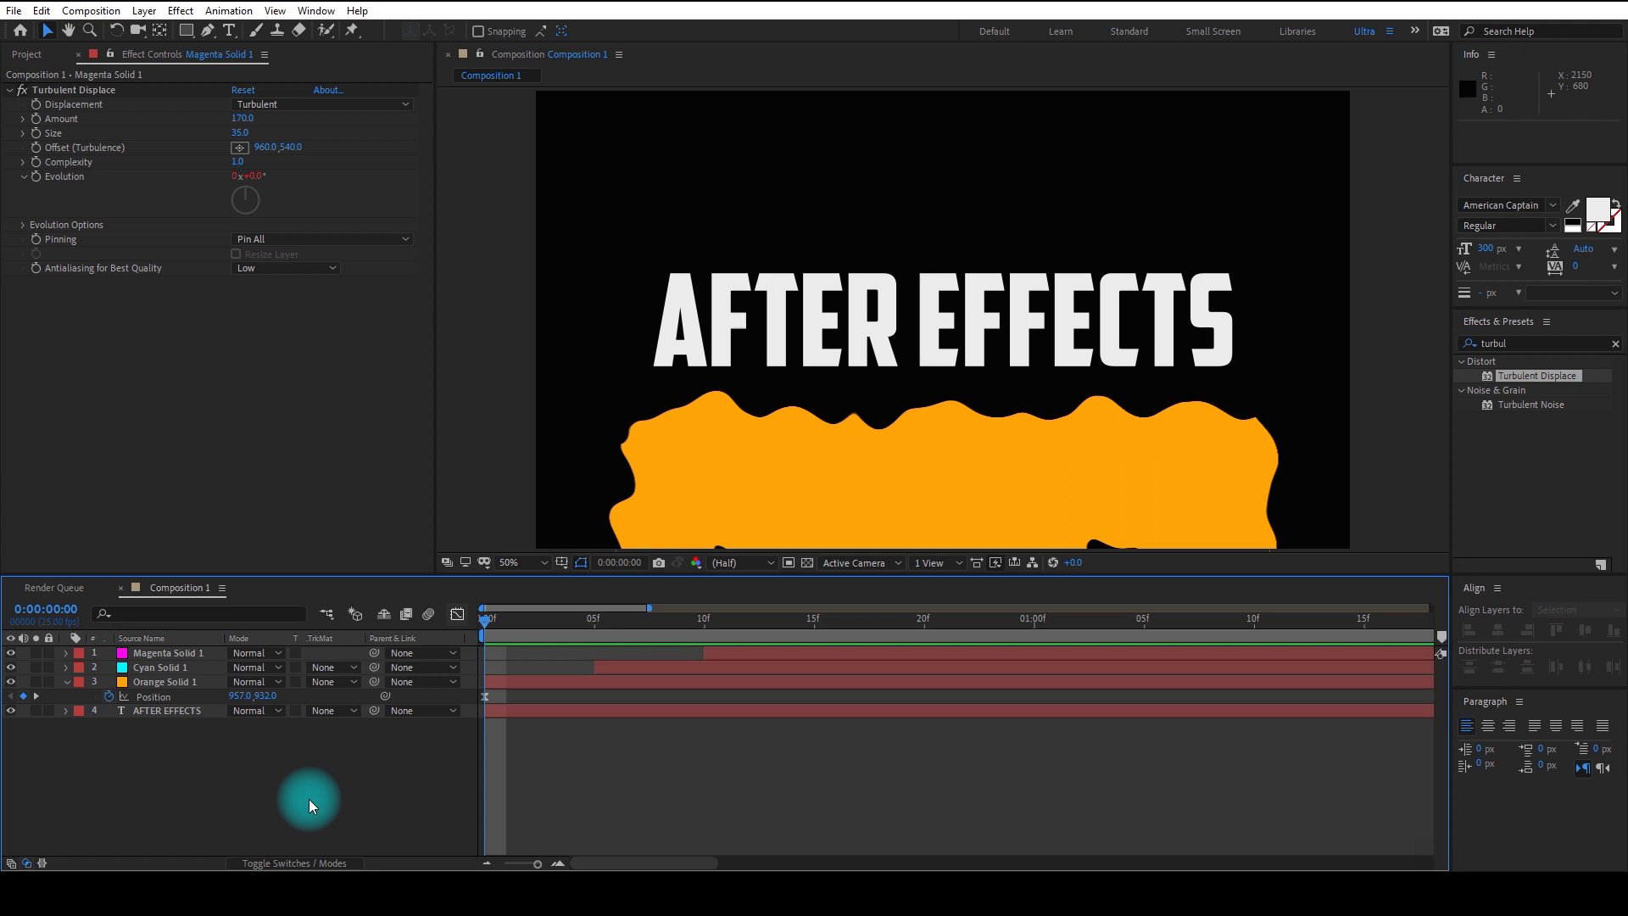
{"action": "left_click", "coordinate": [160, 681]}
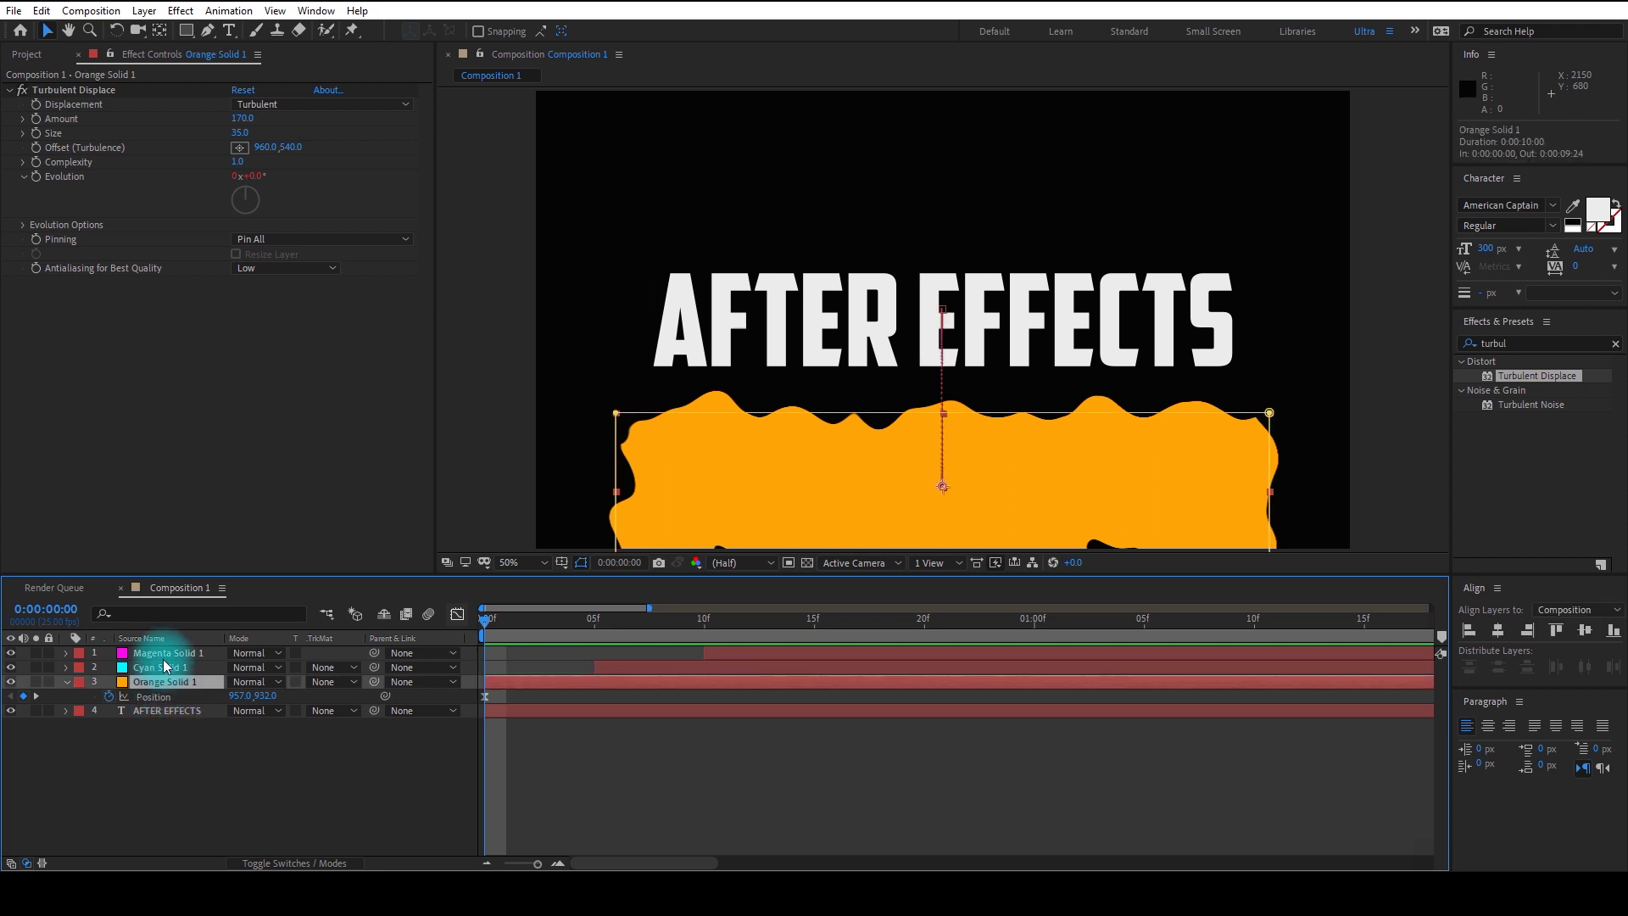
- Pre-compose the three solids as 'Color' with Move all attributes
{"action": "left_click", "coordinate": [163, 653], "text": "shift"}
{"action": "right_click", "coordinate": [172, 653]}
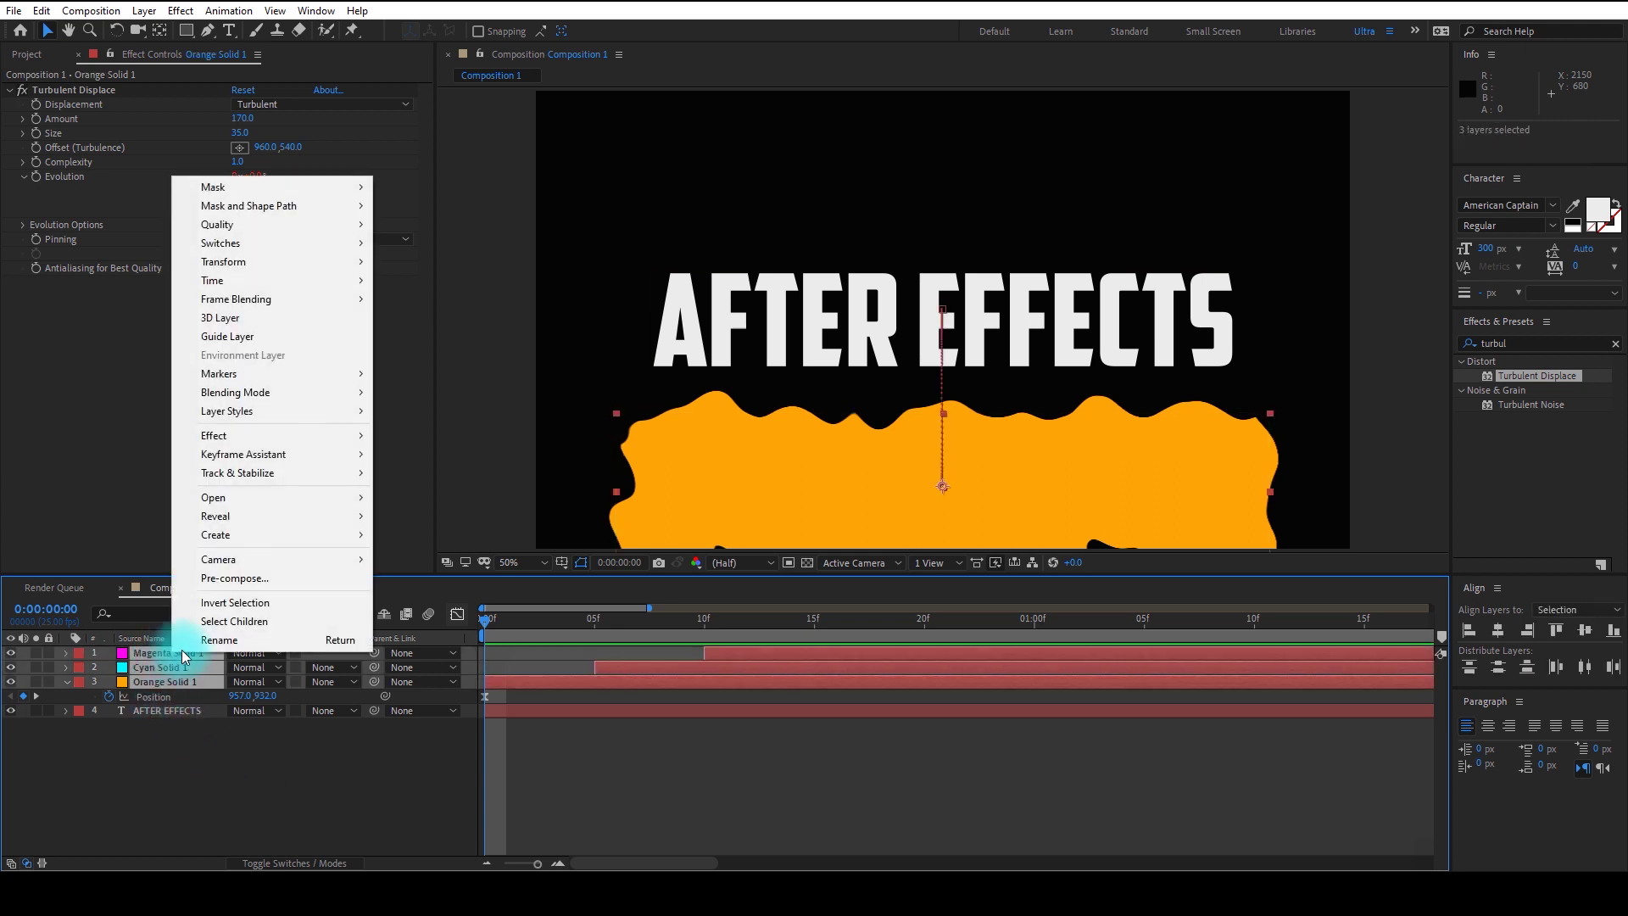
{"action": "left_click", "coordinate": [252, 579]}
{"action": "left_click", "coordinate": [802, 326]}
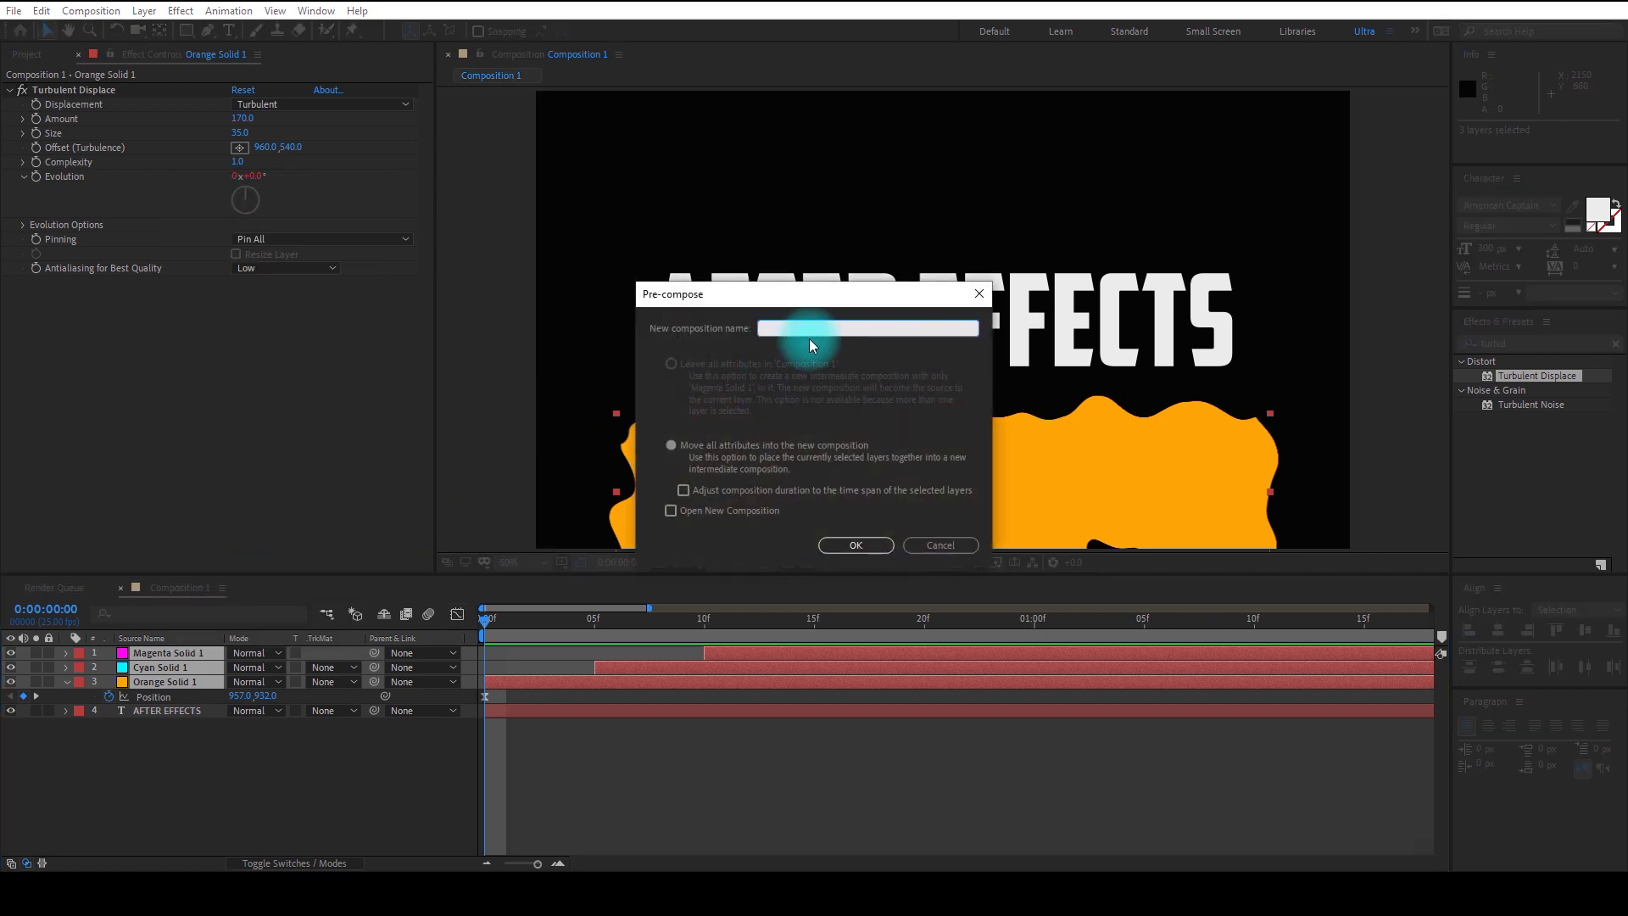
{"action": "type", "text": "Colors"}
{"action": "left_click", "coordinate": [685, 450]}
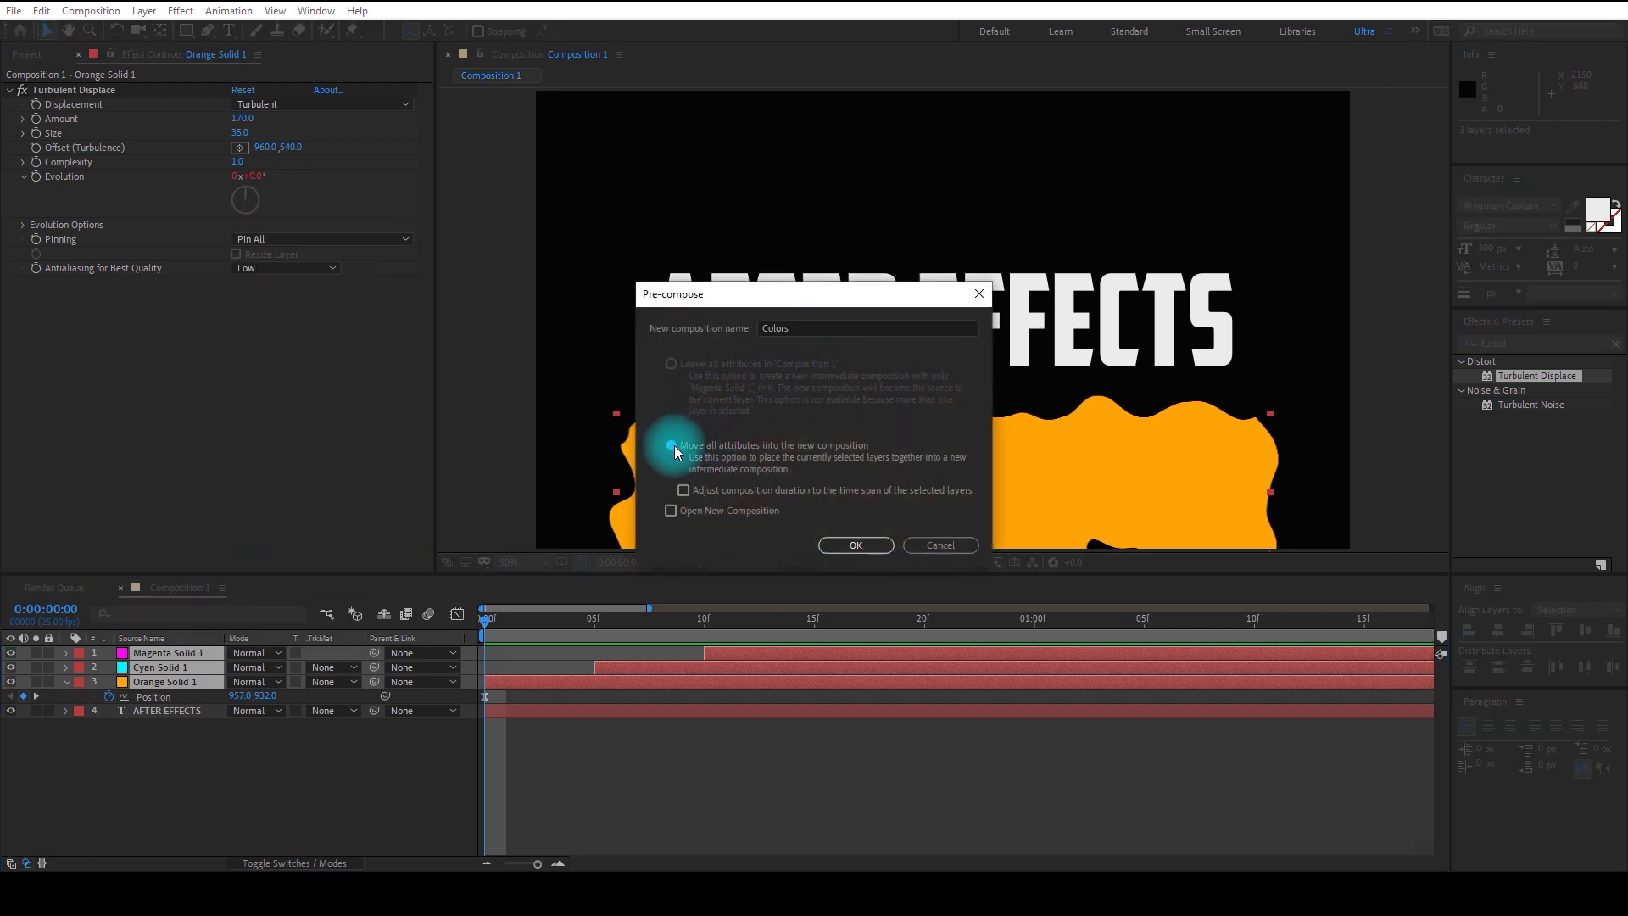
{"action": "left_click", "coordinate": [857, 545]}
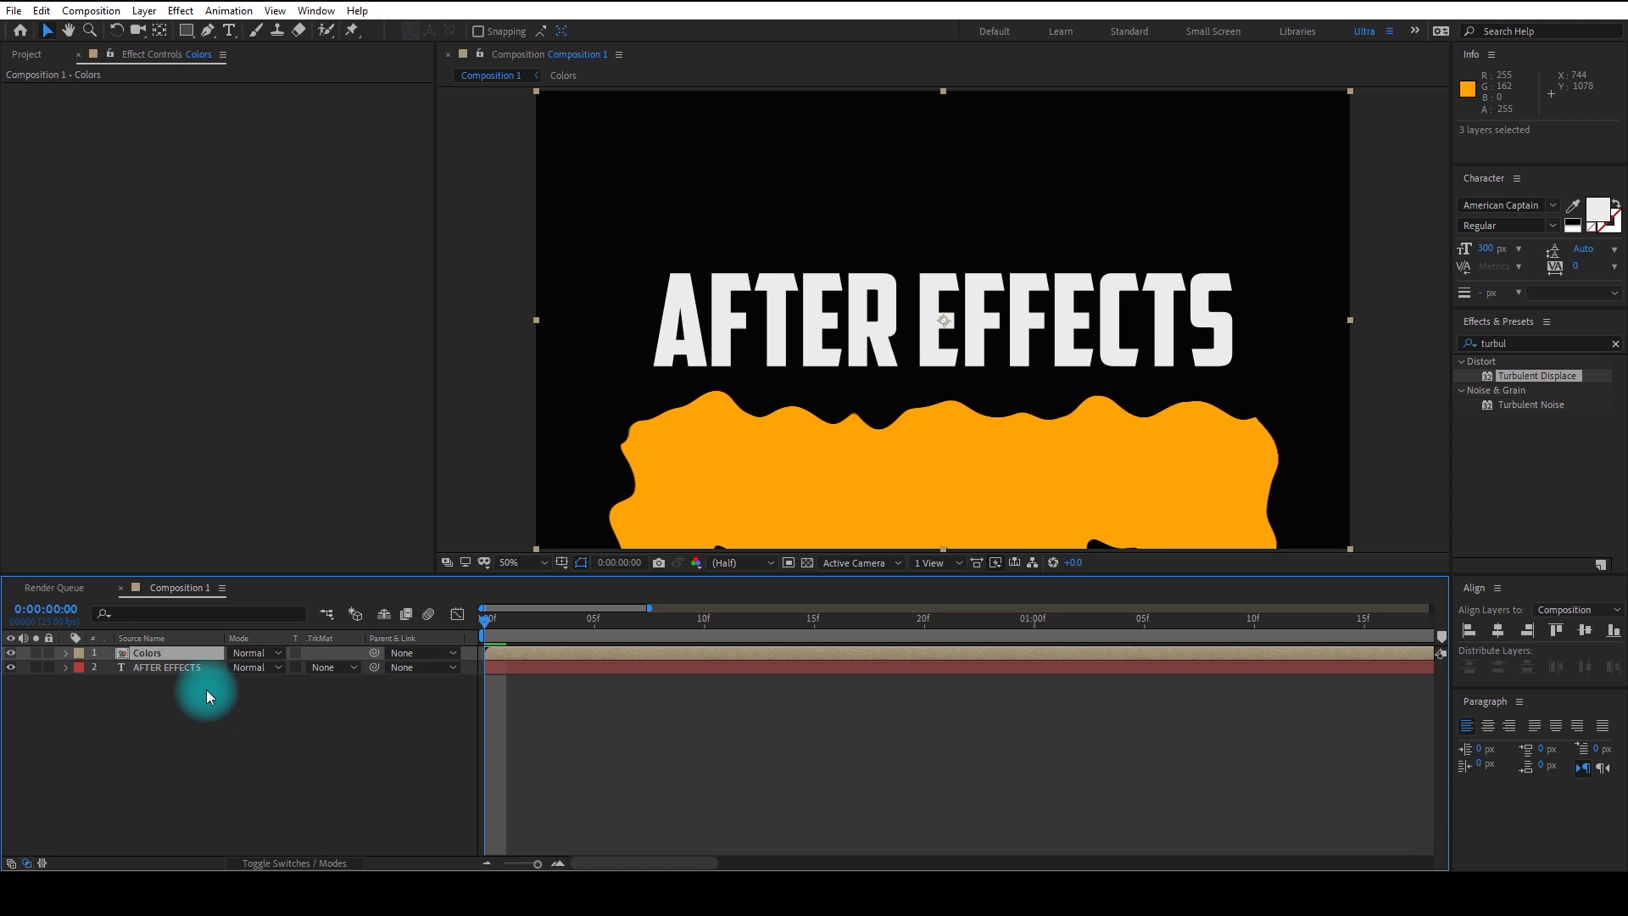
- Inside the precomp at frame 22, change Magenta Solid 1's Turbulent Displace offset
{"action": "double_click", "coordinate": [175, 653]}
{"action": "left_click_drag", "start_coordinate": [492, 622], "coordinate": [568, 620]}
{"action": "left_click", "coordinate": [161, 682]}
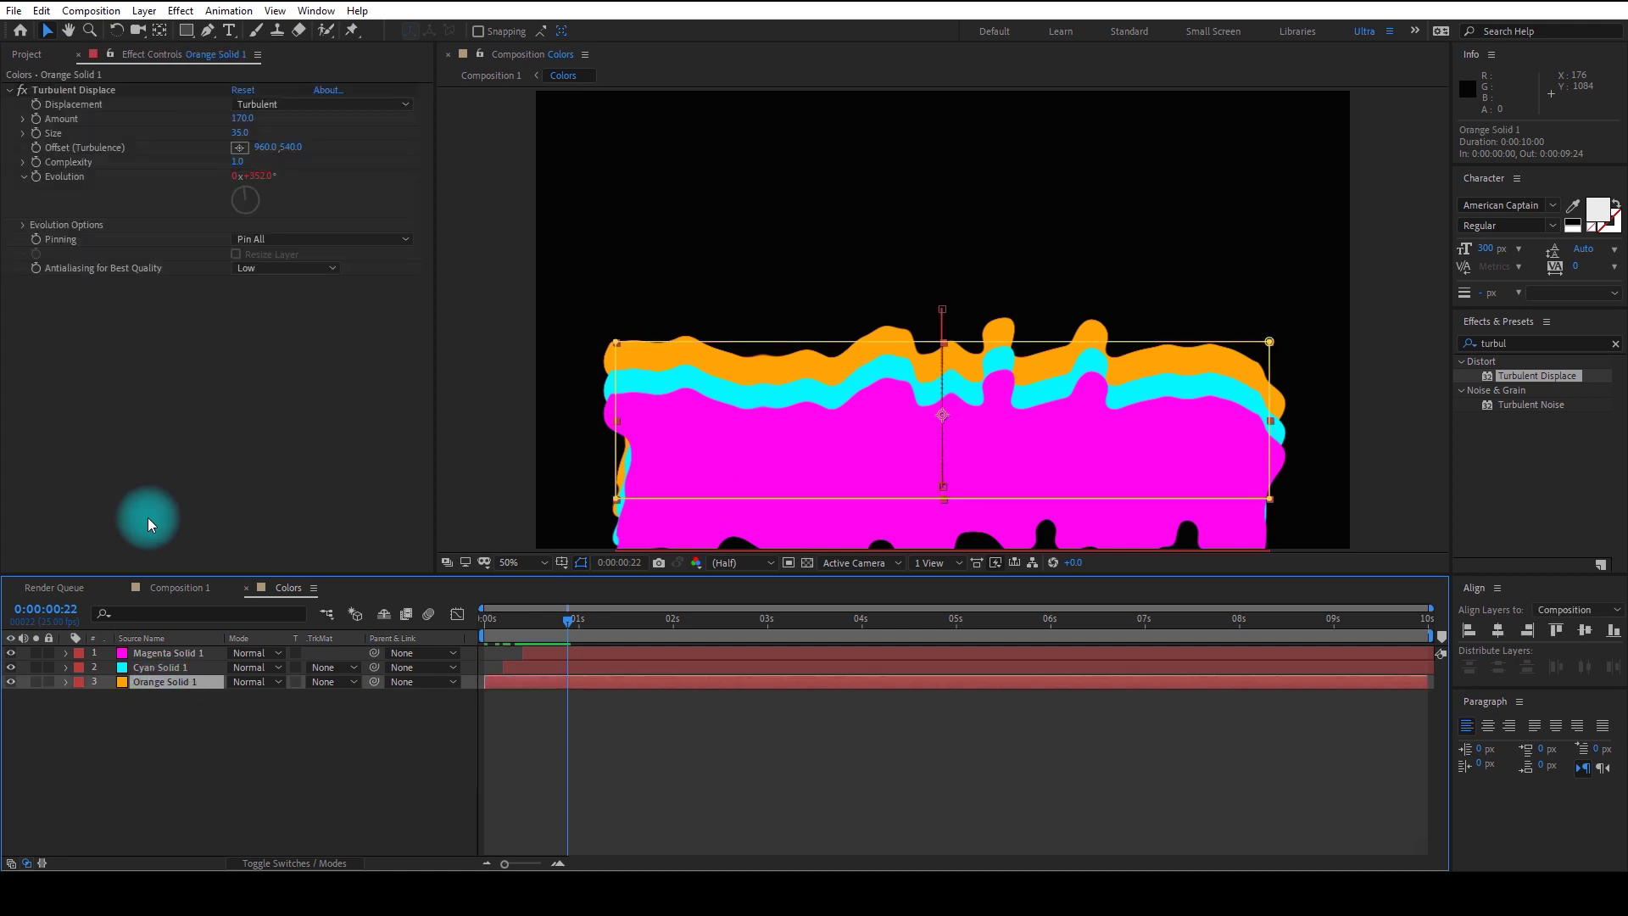
{"action": "left_click", "coordinate": [164, 653]}
{"action": "left_click_drag", "start_coordinate": [297, 147], "coordinate": [171, 157]}
- Shift and fine-tune Cyan Solid 1's turbulence offset, then check Composition 1
{"action": "left_click", "coordinate": [522, 667]}
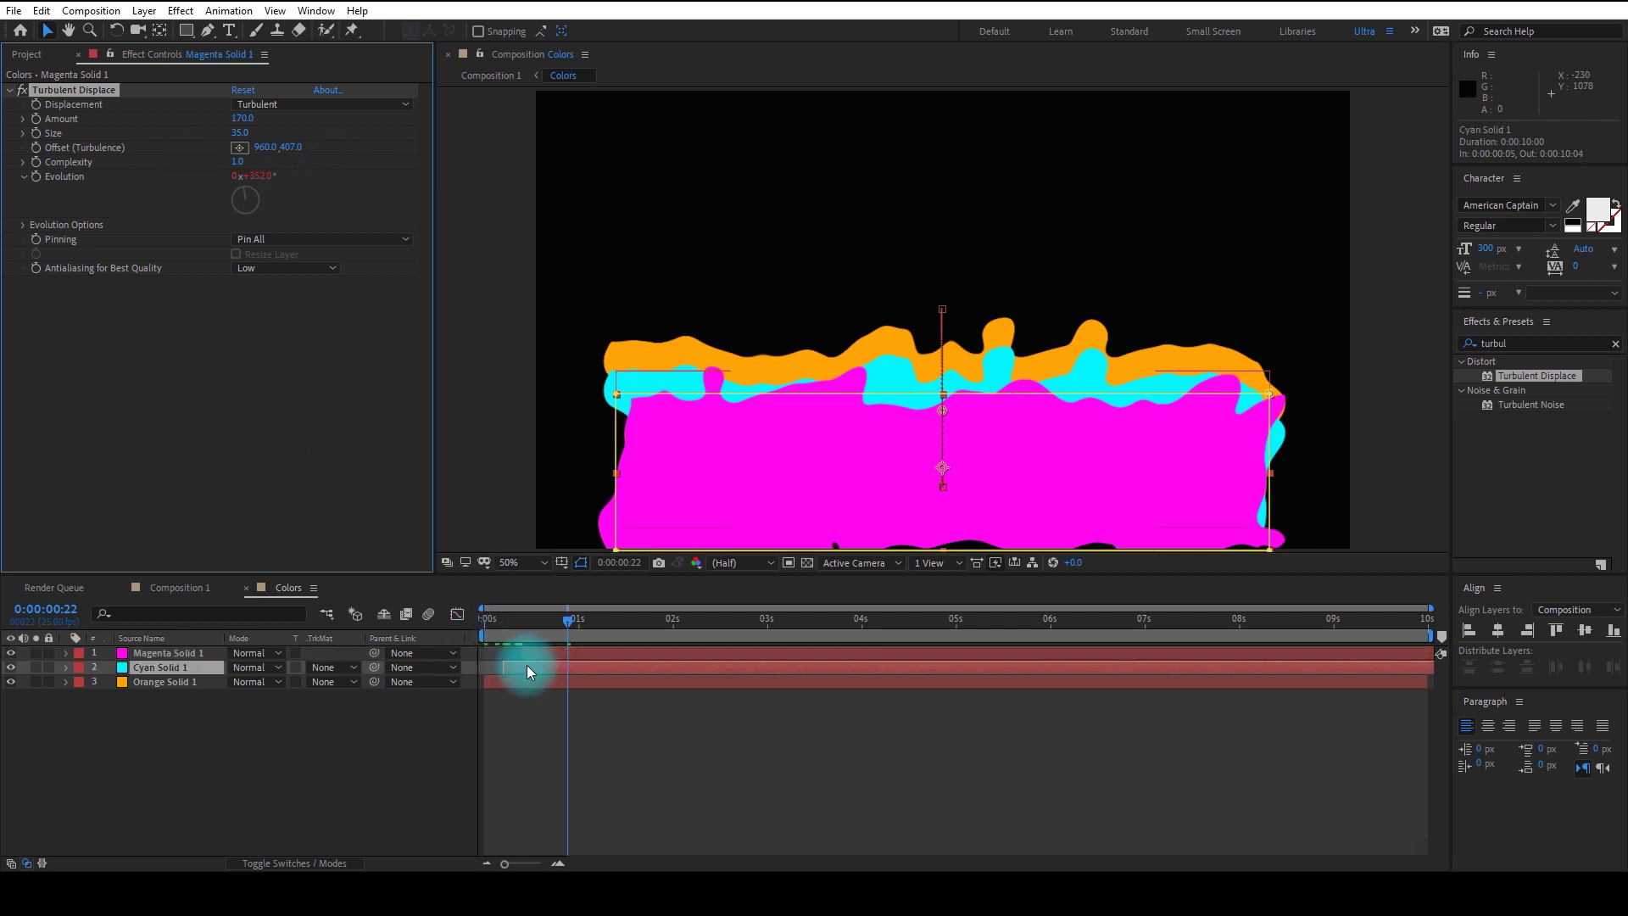
{"action": "left_click_drag", "start_coordinate": [290, 147], "coordinate": [440, 145]}
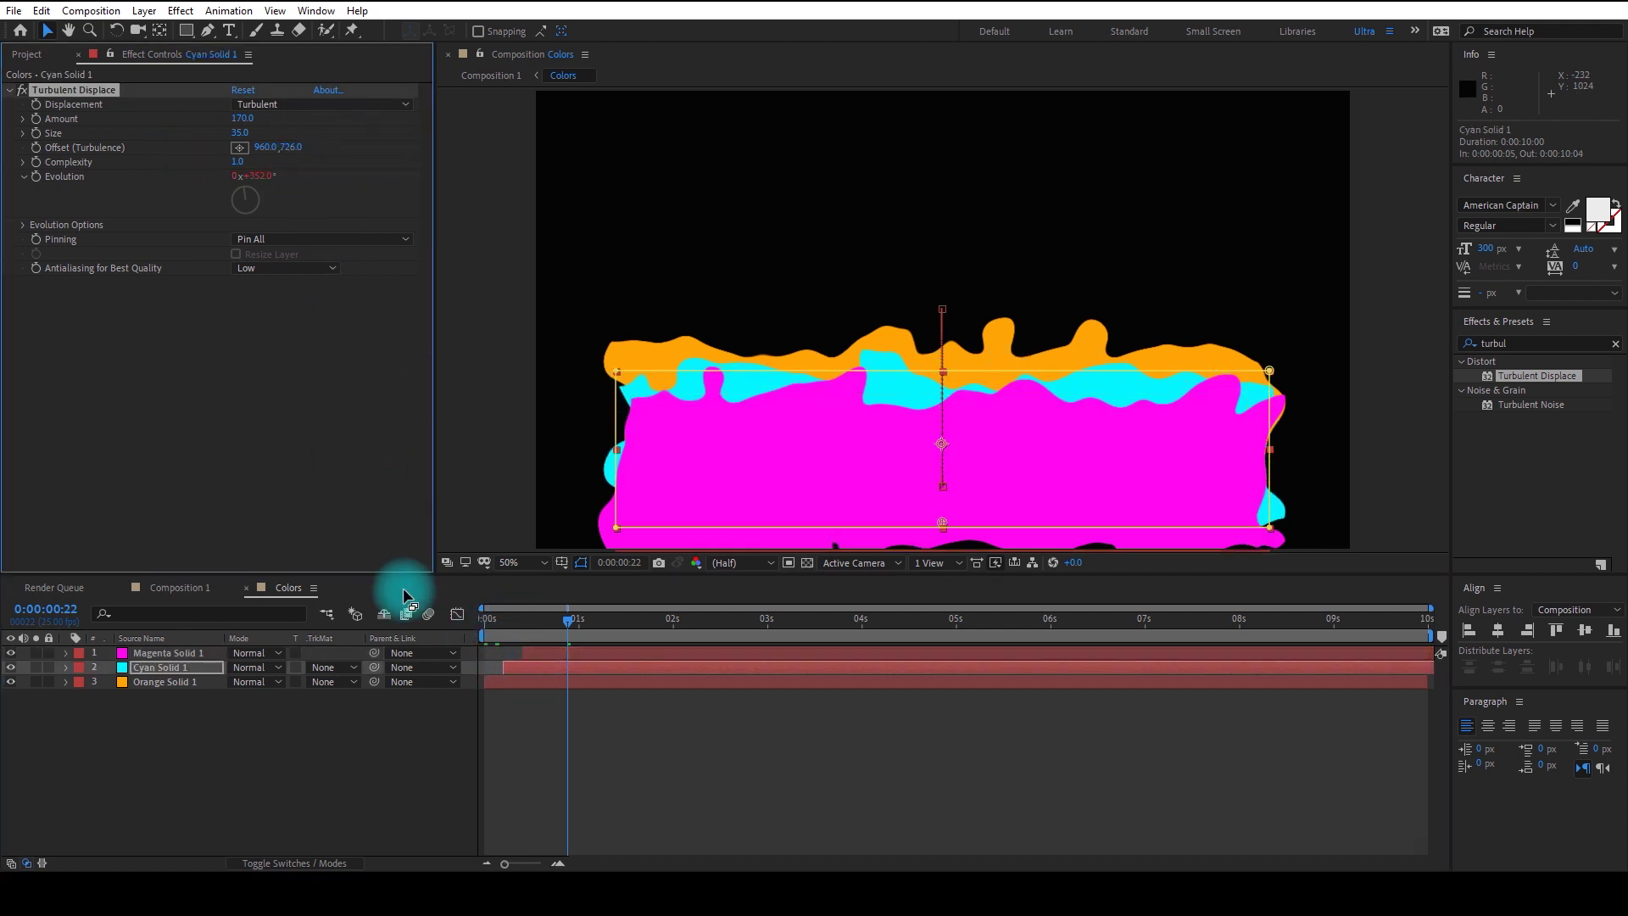
{"action": "mouse_move", "coordinate": [291, 146]}
{"action": "left_mouse_down"}
{"action": "mouse_move", "coordinate": [238, 145]}
{"action": "mouse_move", "coordinate": [357, 138]}
{"action": "mouse_move", "coordinate": [284, 134]}
{"action": "left_mouse_up"}
{"action": "left_click", "coordinate": [174, 654]}
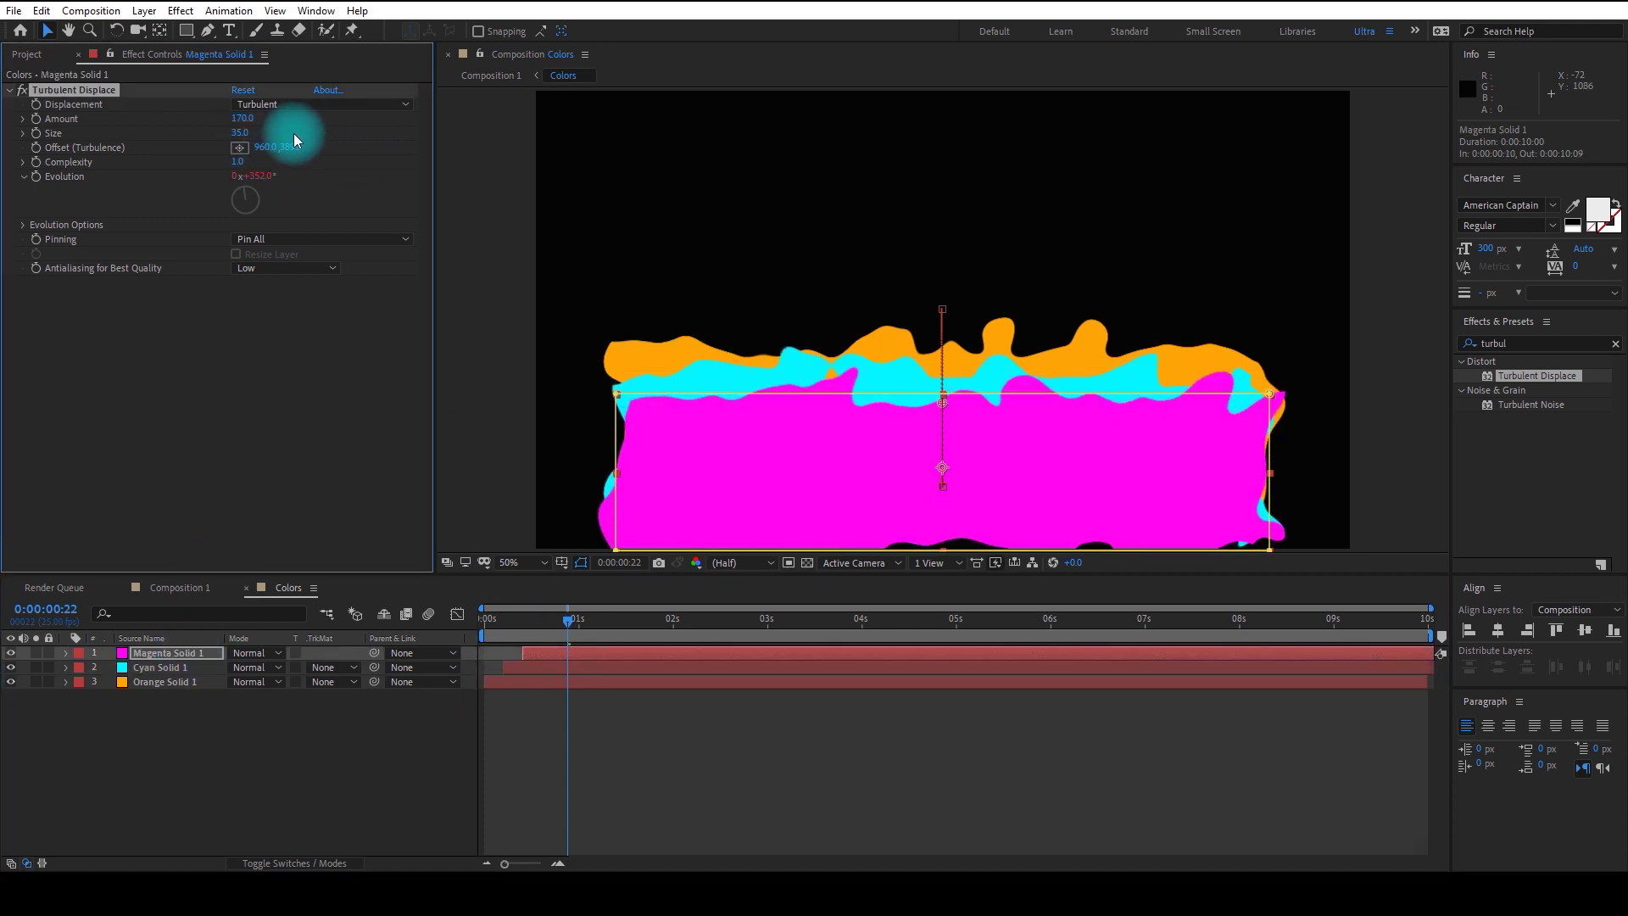
{"action": "left_click", "coordinate": [181, 594]}
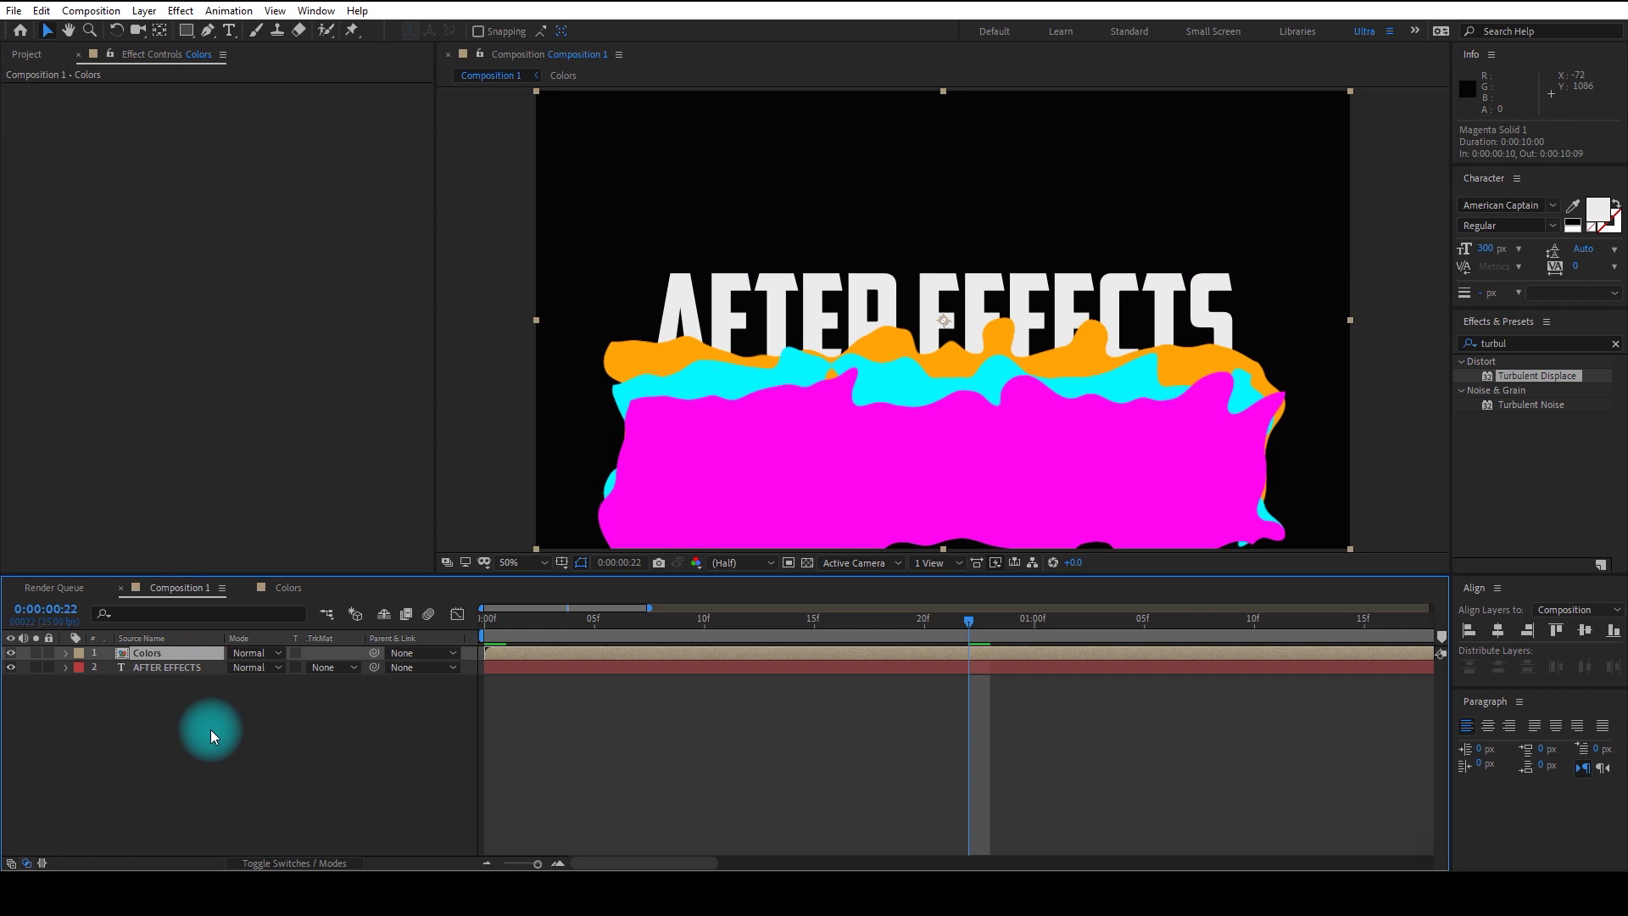
- Shift Magenta Solid 1's turbulence offset horizontally, then return to Composition 1
{"action": "left_click", "coordinate": [285, 588]}
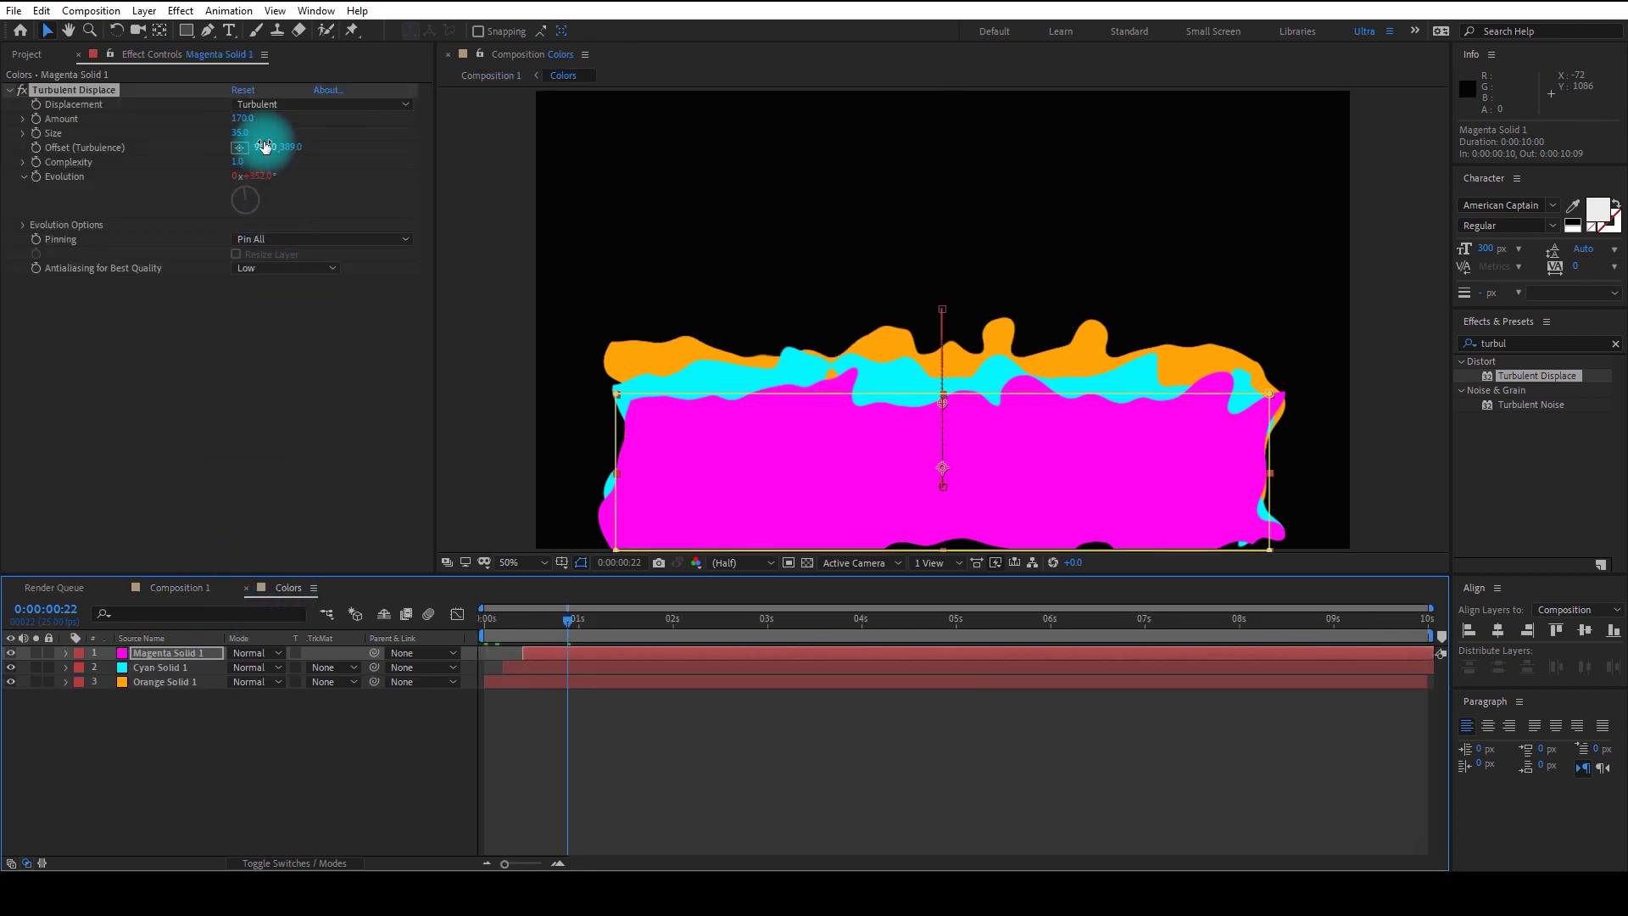
{"action": "left_click", "coordinate": [148, 668]}
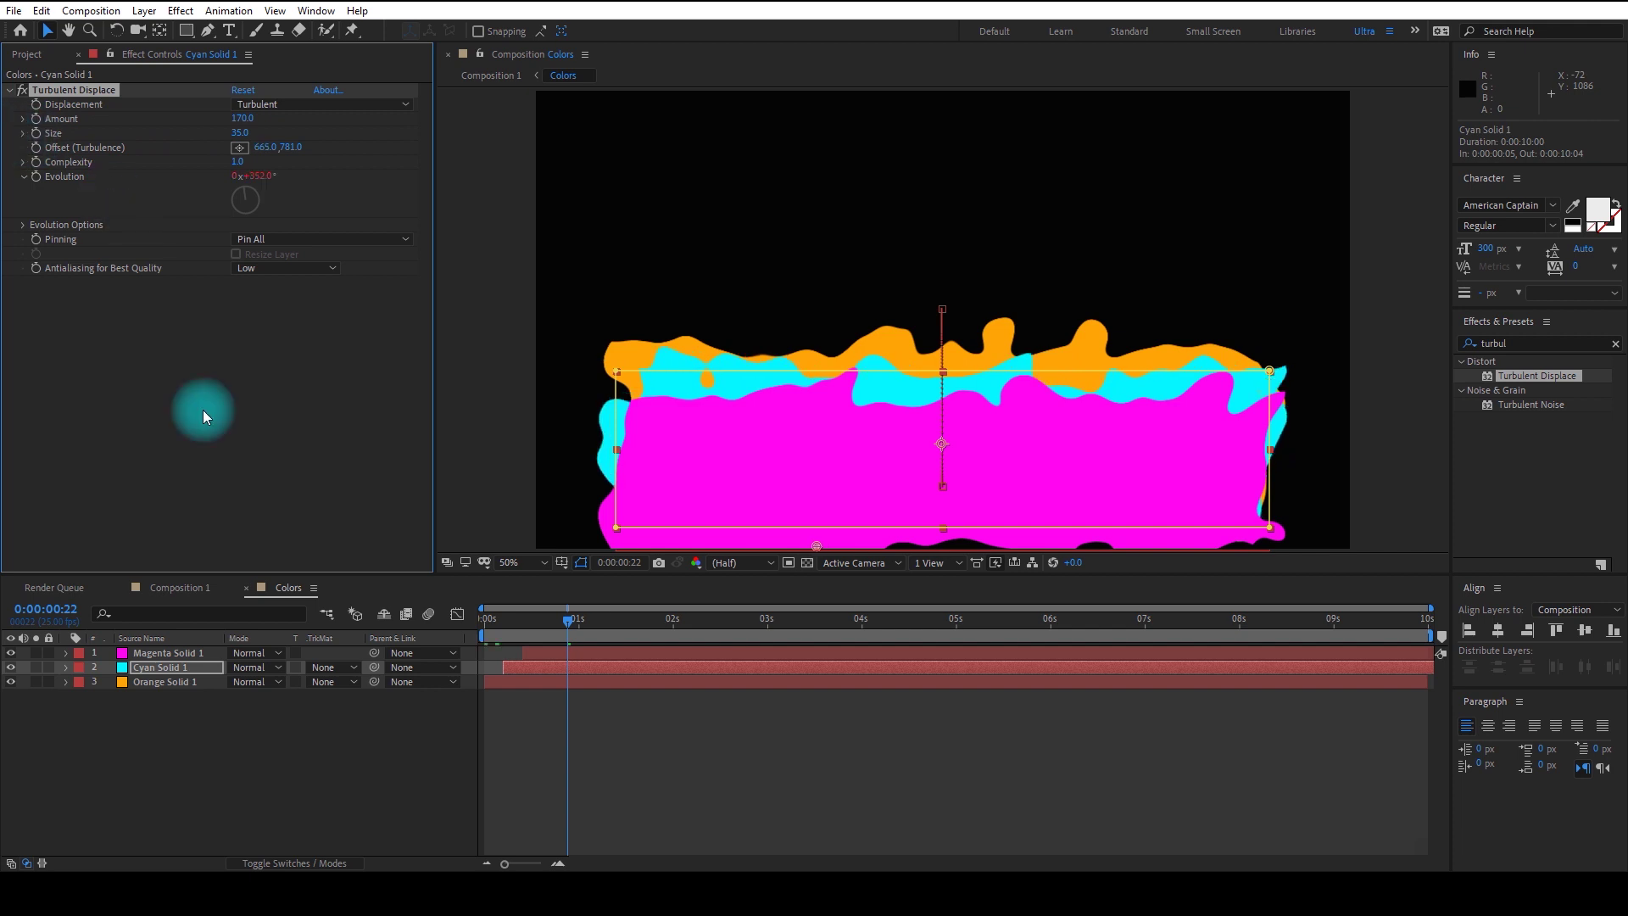
{"action": "left_click", "coordinate": [167, 655]}
{"action": "left_click_drag", "start_coordinate": [259, 147], "coordinate": [400, 148]}
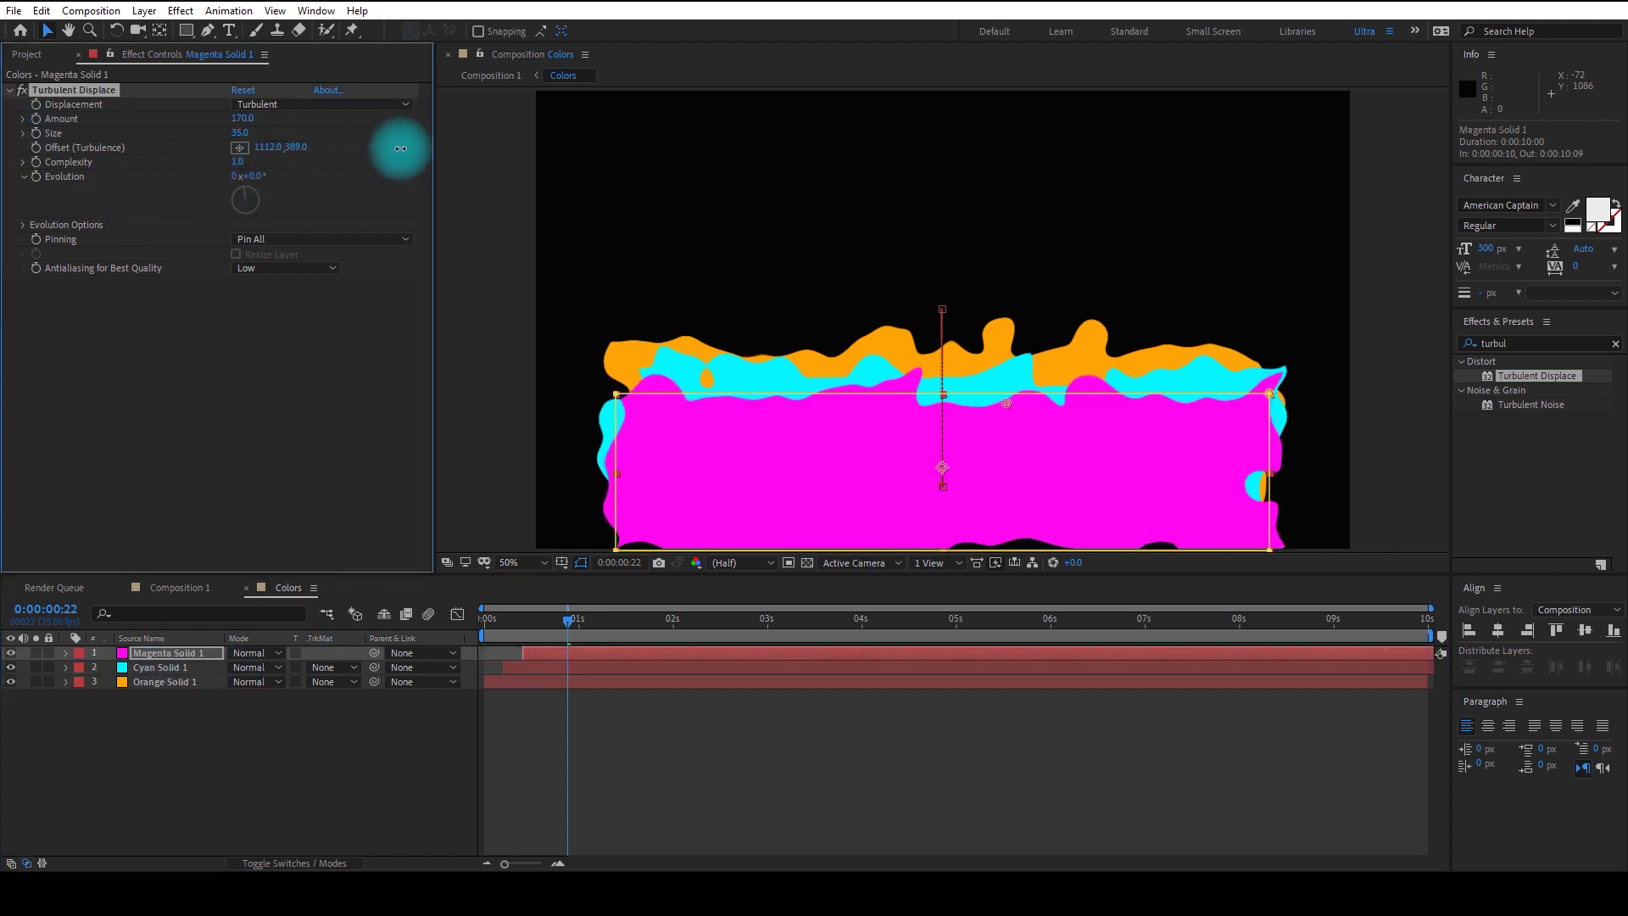
{"action": "left_click", "coordinate": [188, 592]}
- Move Colors below the AFTER EFFECTS text and set its track matte to Alpha Matte
{"action": "left_click_drag", "start_coordinate": [179, 655], "coordinate": [175, 674]}
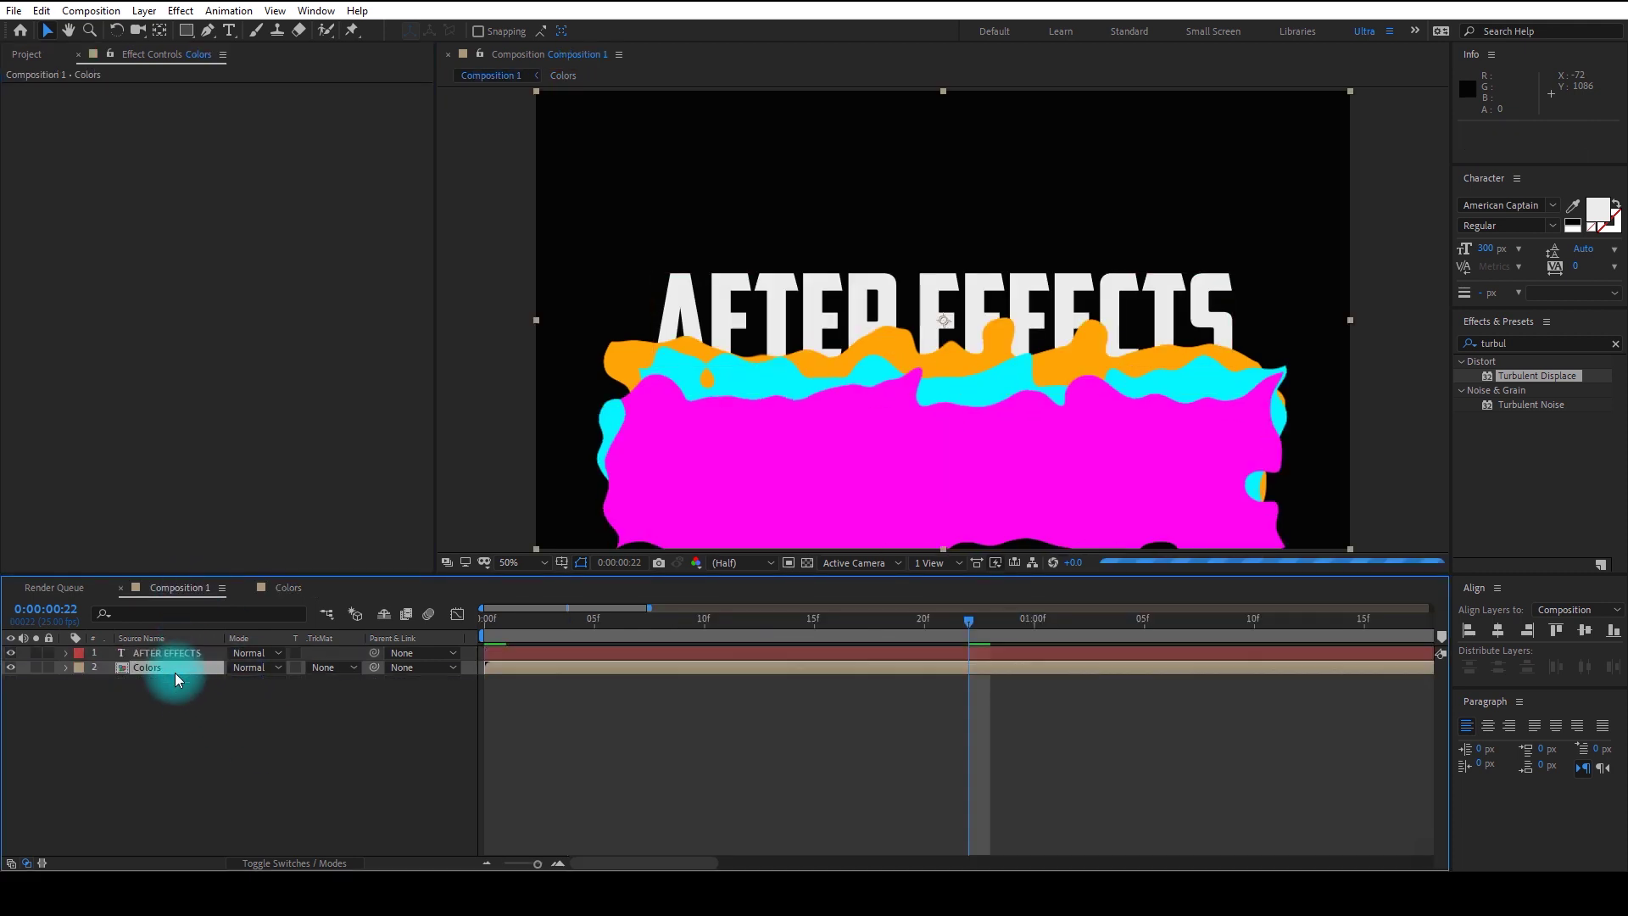
{"action": "left_click", "coordinate": [333, 669]}
{"action": "left_click", "coordinate": [347, 711]}
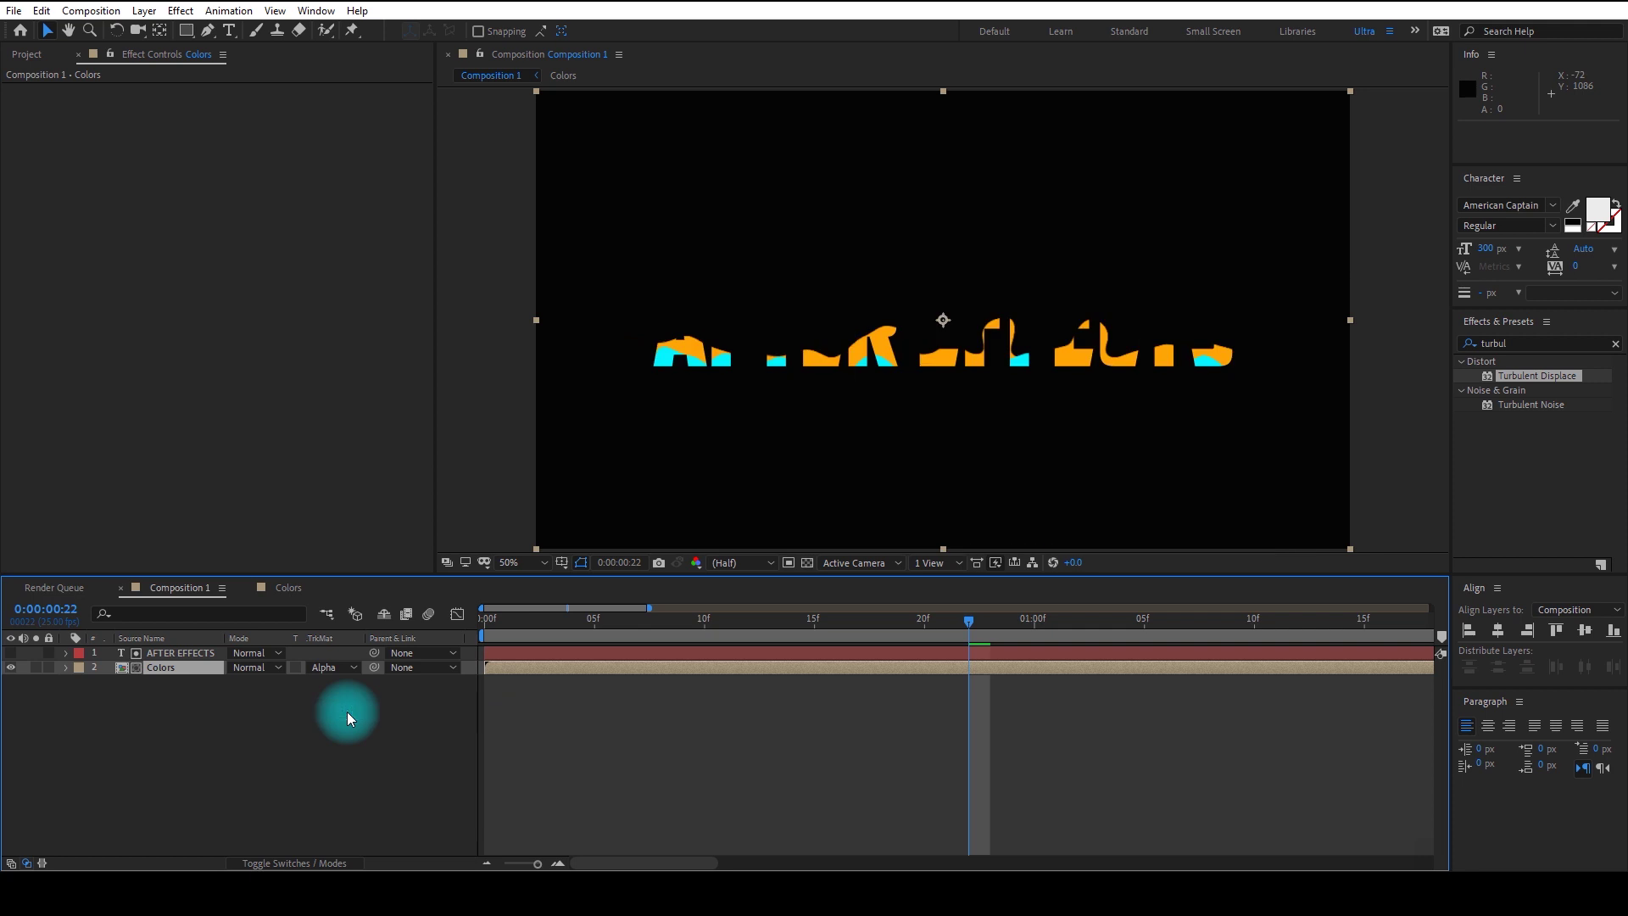
- Preview the matted text from the first frame over a six-second range
{"action": "left_click_drag", "start_coordinate": [502, 623], "coordinate": [465, 617]}
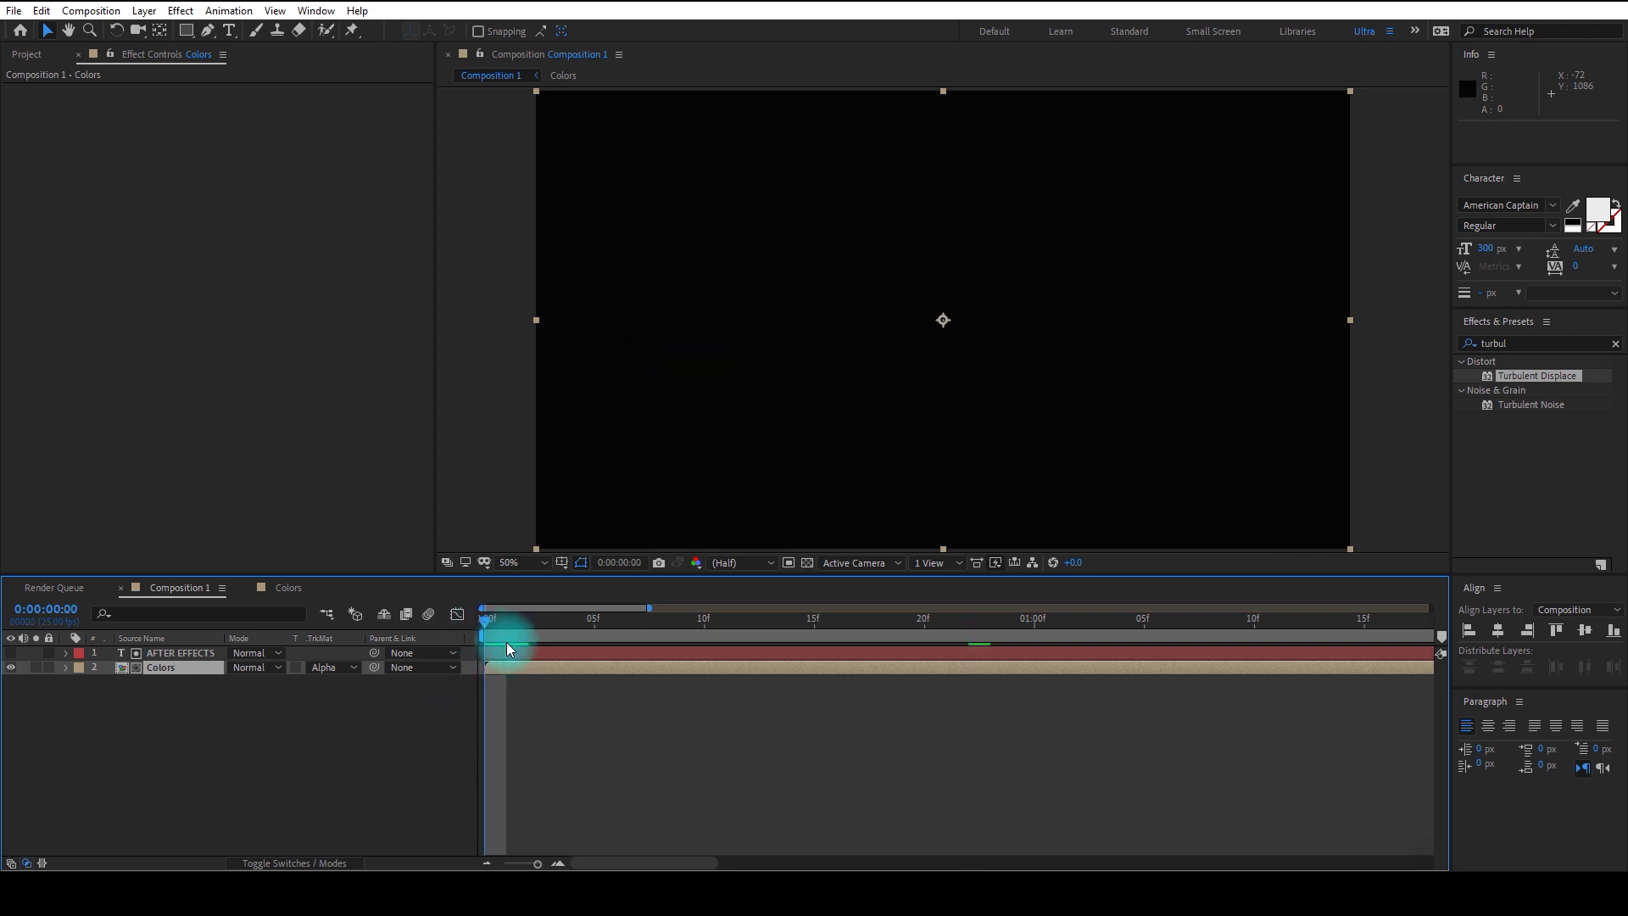
{"action": "key", "text": "space"}
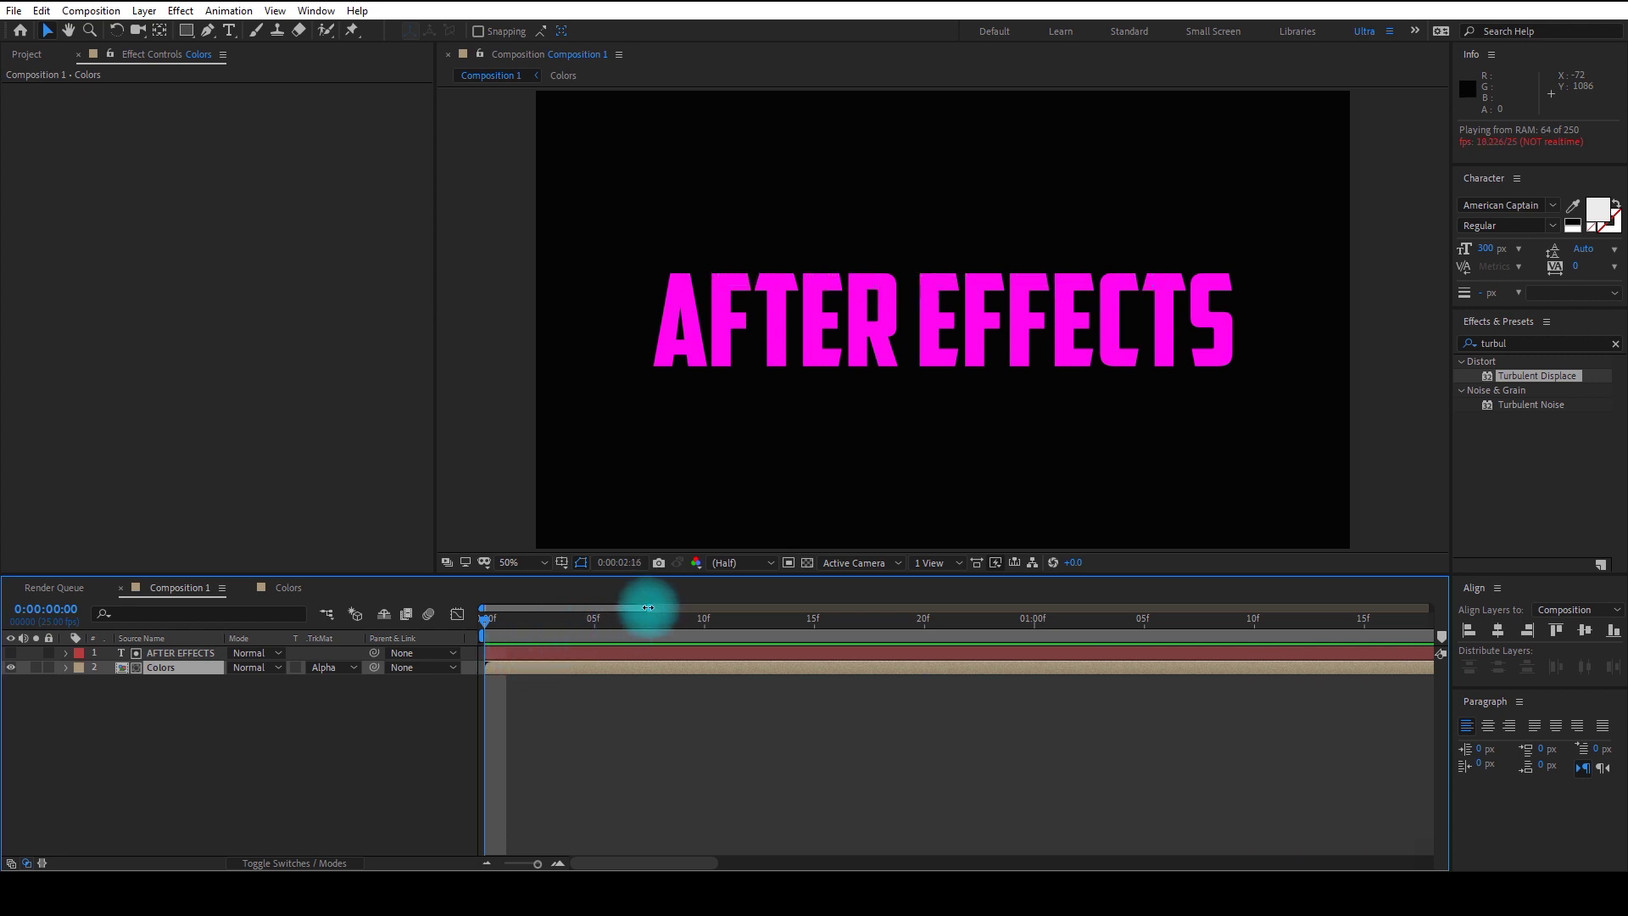
{"action": "left_click_drag", "start_coordinate": [648, 608], "coordinate": [1128, 607]}
{"action": "left_click_drag", "start_coordinate": [608, 625], "coordinate": [735, 620]}
{"action": "left_click", "coordinate": [459, 615]}
{"action": "left_click", "coordinate": [459, 615]}
- Rotate the Colors layer and scale it up to 124%
{"action": "key", "text": "r"}
{"action": "left_click_drag", "start_coordinate": [260, 685], "coordinate": [300, 681]}
{"action": "left_click", "coordinate": [167, 668]}
{"action": "key", "text": "s"}
{"action": "left_click_drag", "start_coordinate": [727, 624], "coordinate": [449, 628]}
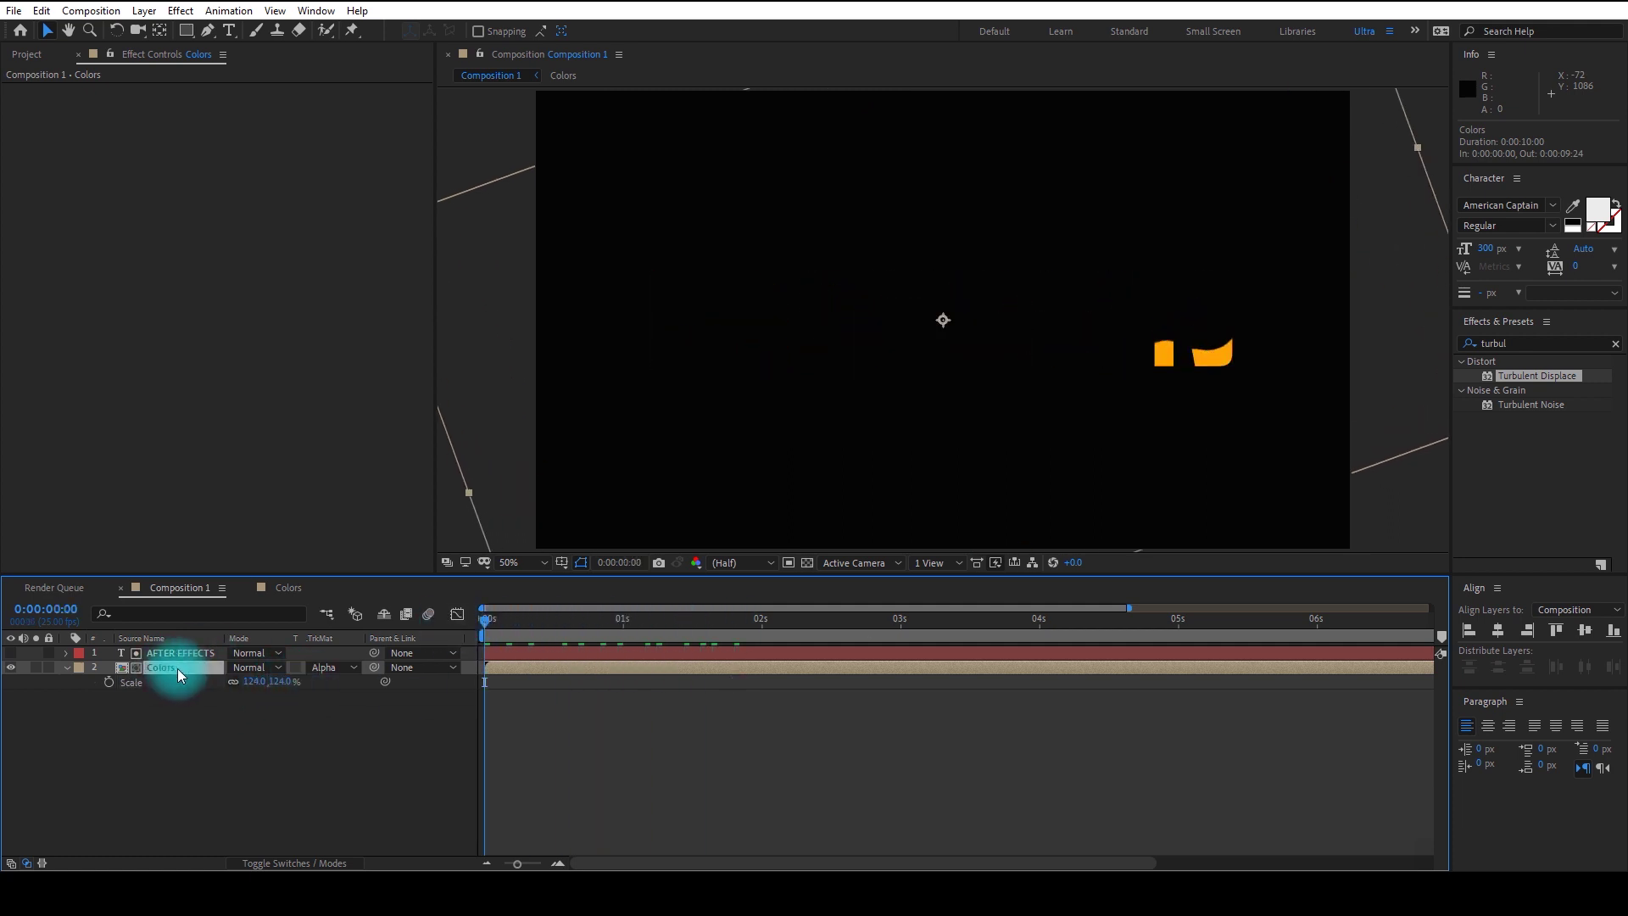
- After a quick preview, enlarge the Colors layer to about 190%, then 231%
{"action": "key", "text": "p"}
{"action": "key", "text": "space"}
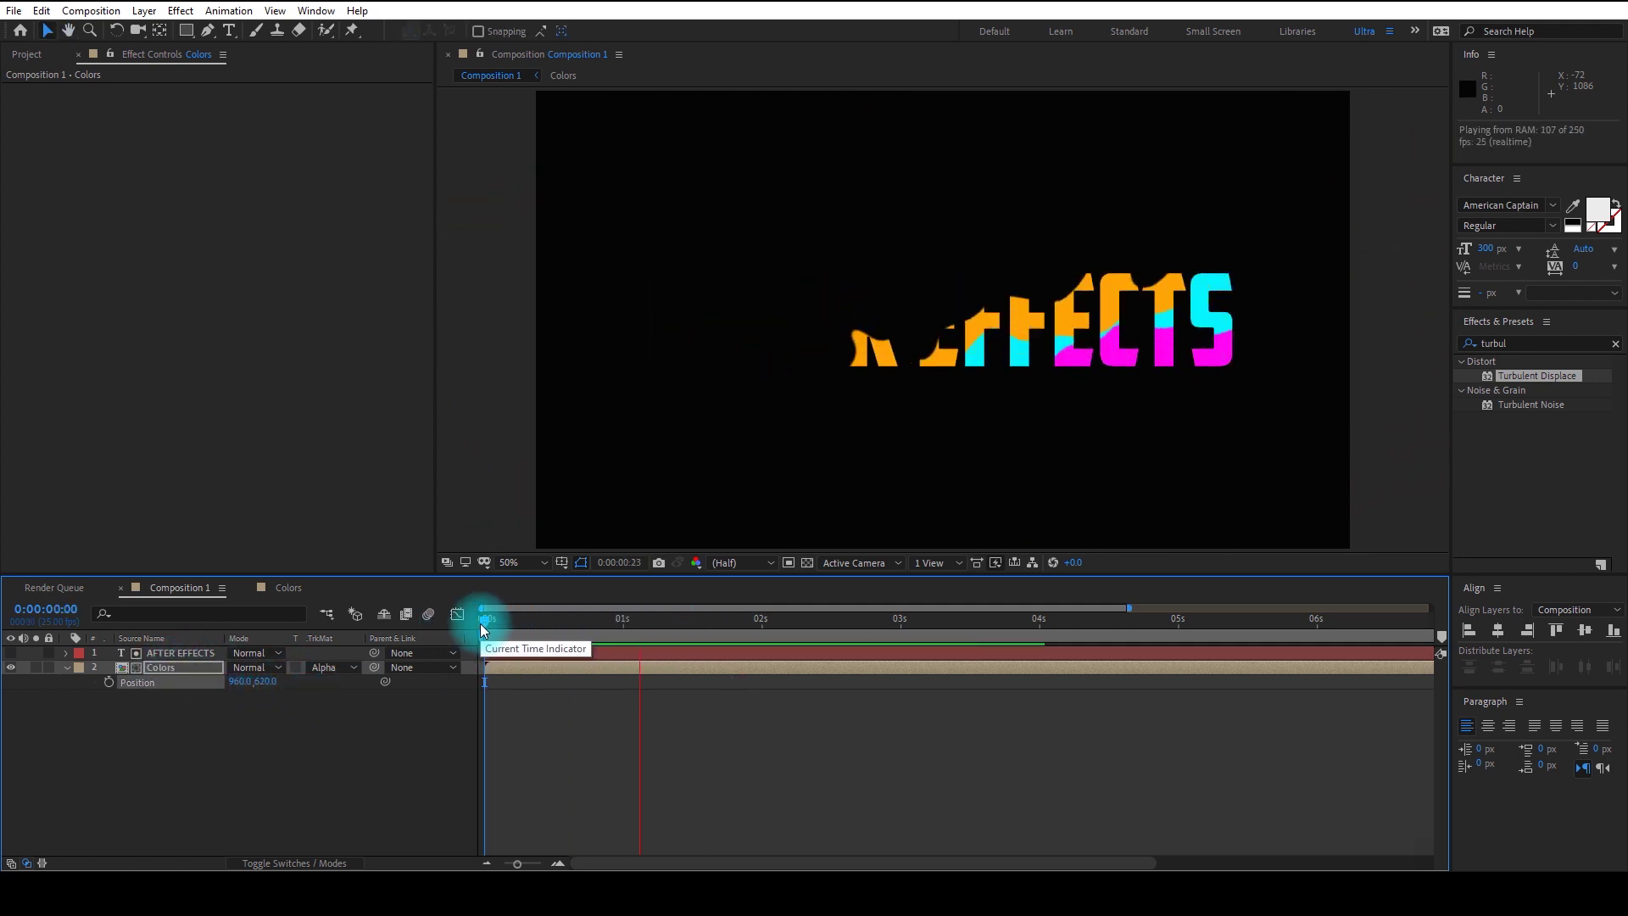
{"action": "key", "text": "space"}
{"action": "key", "text": "s"}
{"action": "left_click_drag", "start_coordinate": [270, 681], "coordinate": [379, 678]}
{"action": "left_click_drag", "start_coordinate": [907, 621], "coordinate": [482, 626]}
- Preview the fully filled AFTER EFFECTS lettering from the first frame
{"action": "left_click", "coordinate": [424, 725]}
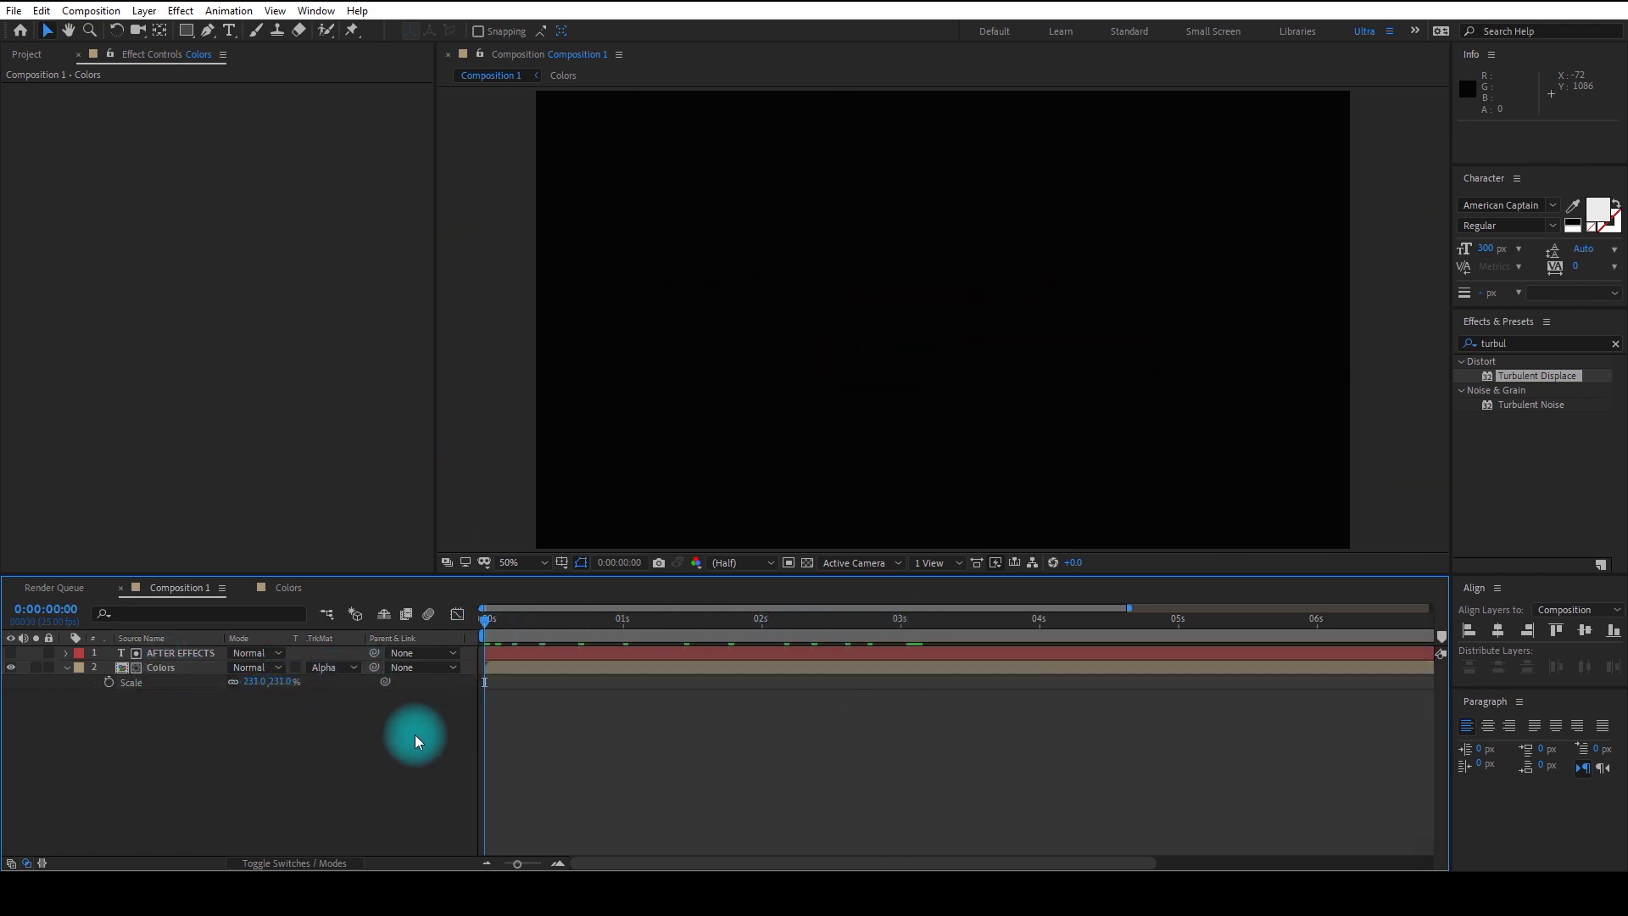
{"action": "key", "text": "space"}
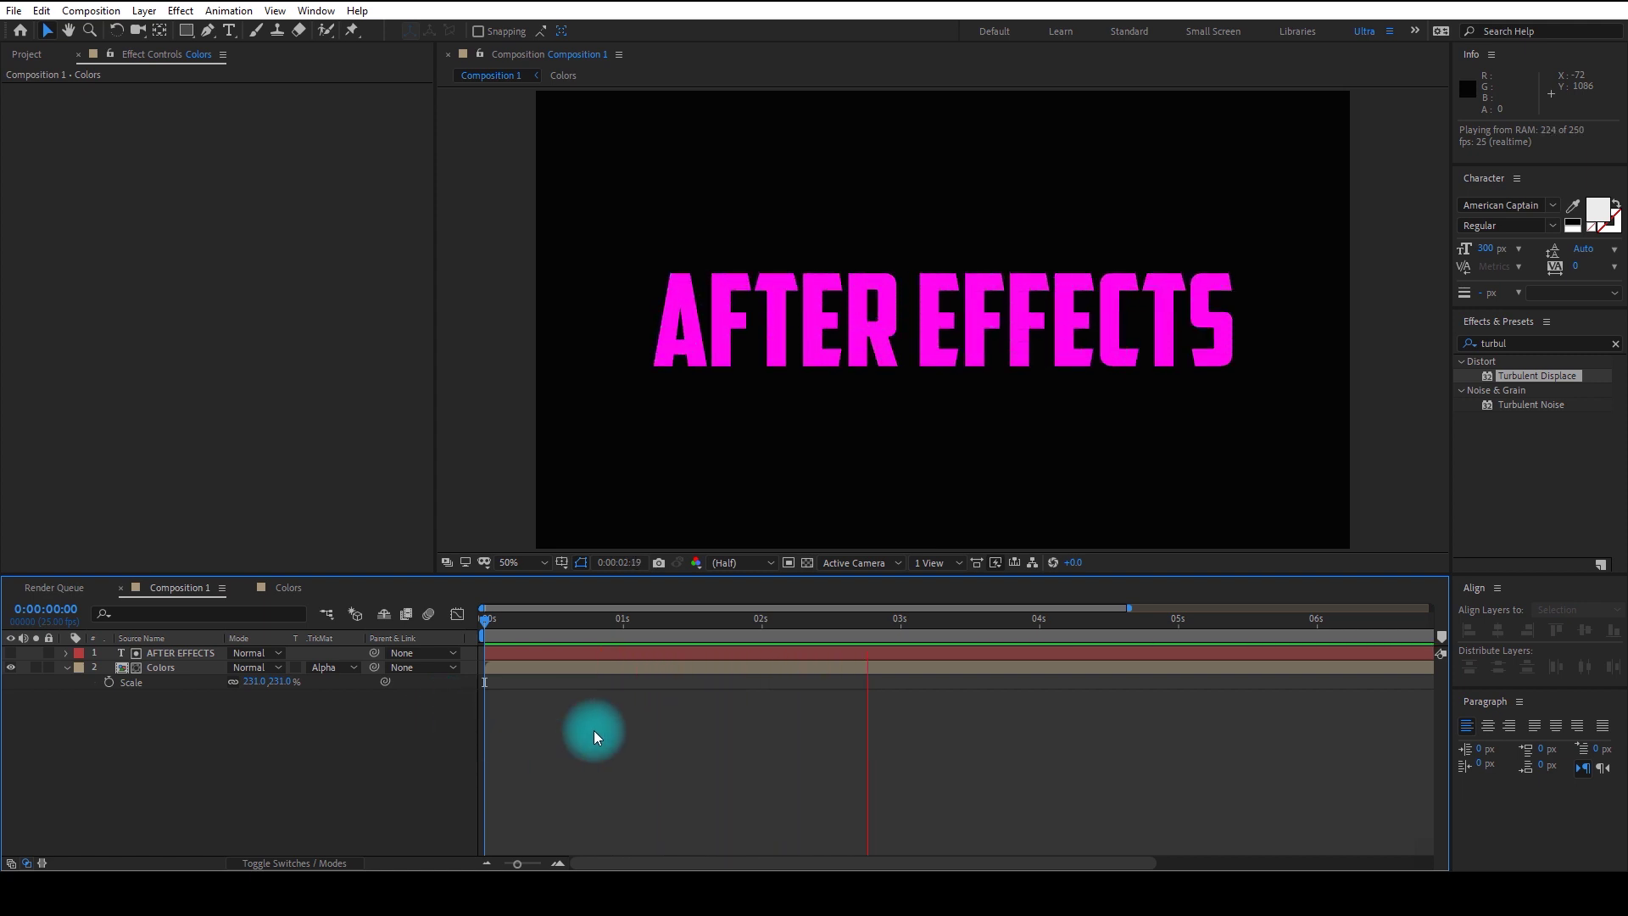
{"action": "key", "text": "space"}
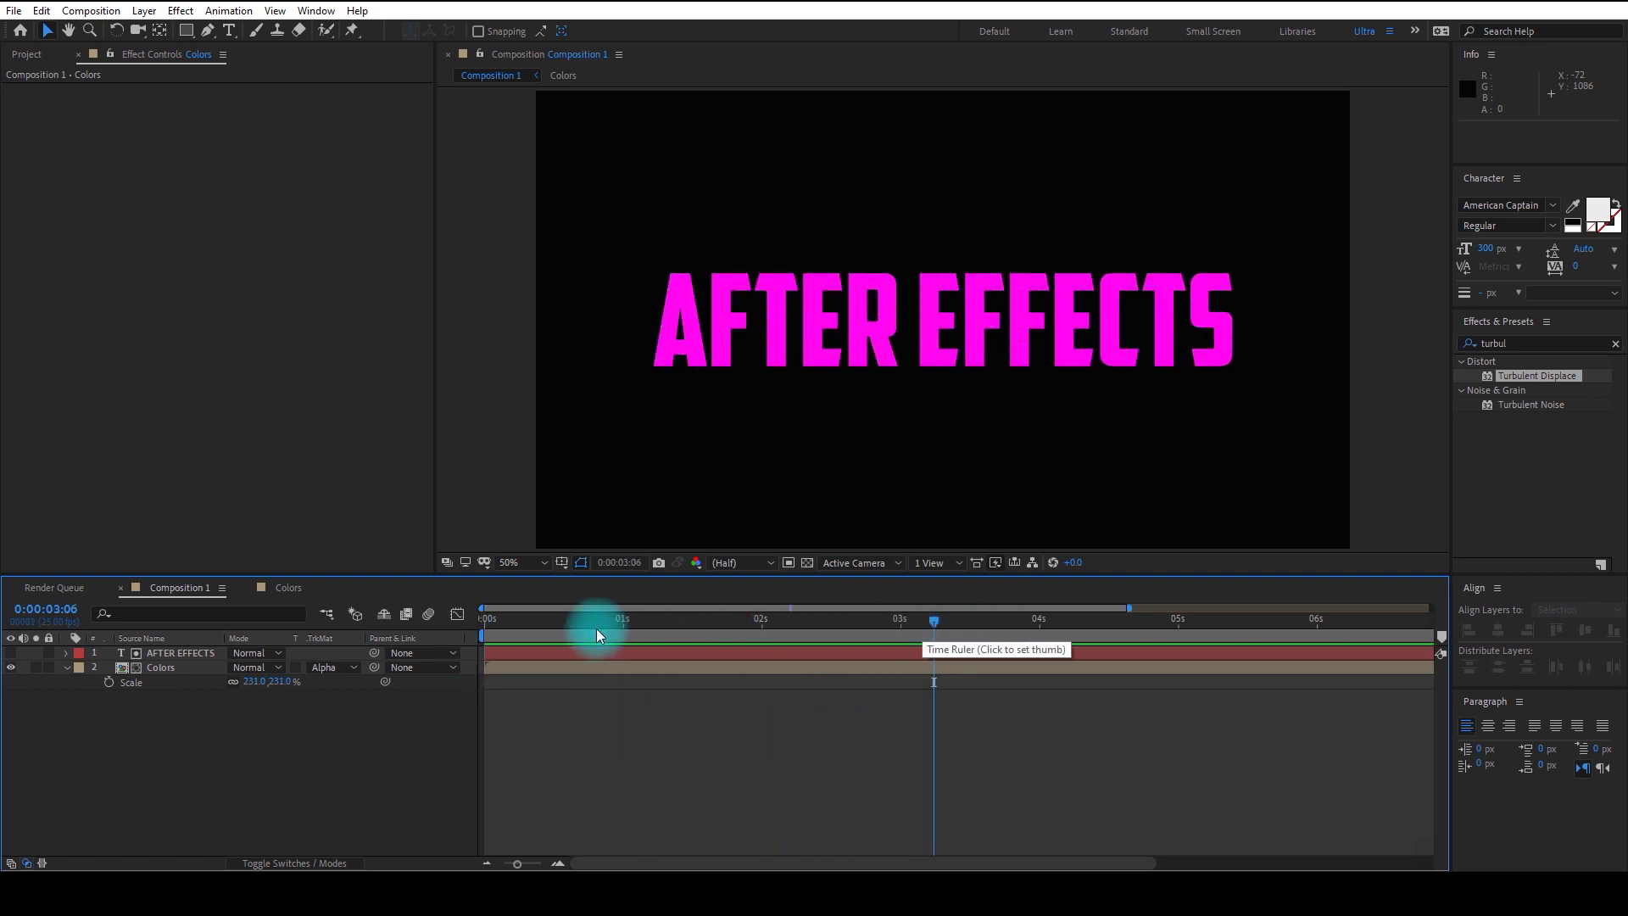
{"action": "left_click_drag", "start_coordinate": [524, 629], "coordinate": [480, 627]}
{"action": "left_click", "coordinate": [352, 726]}
{"action": "key", "text": "space"}
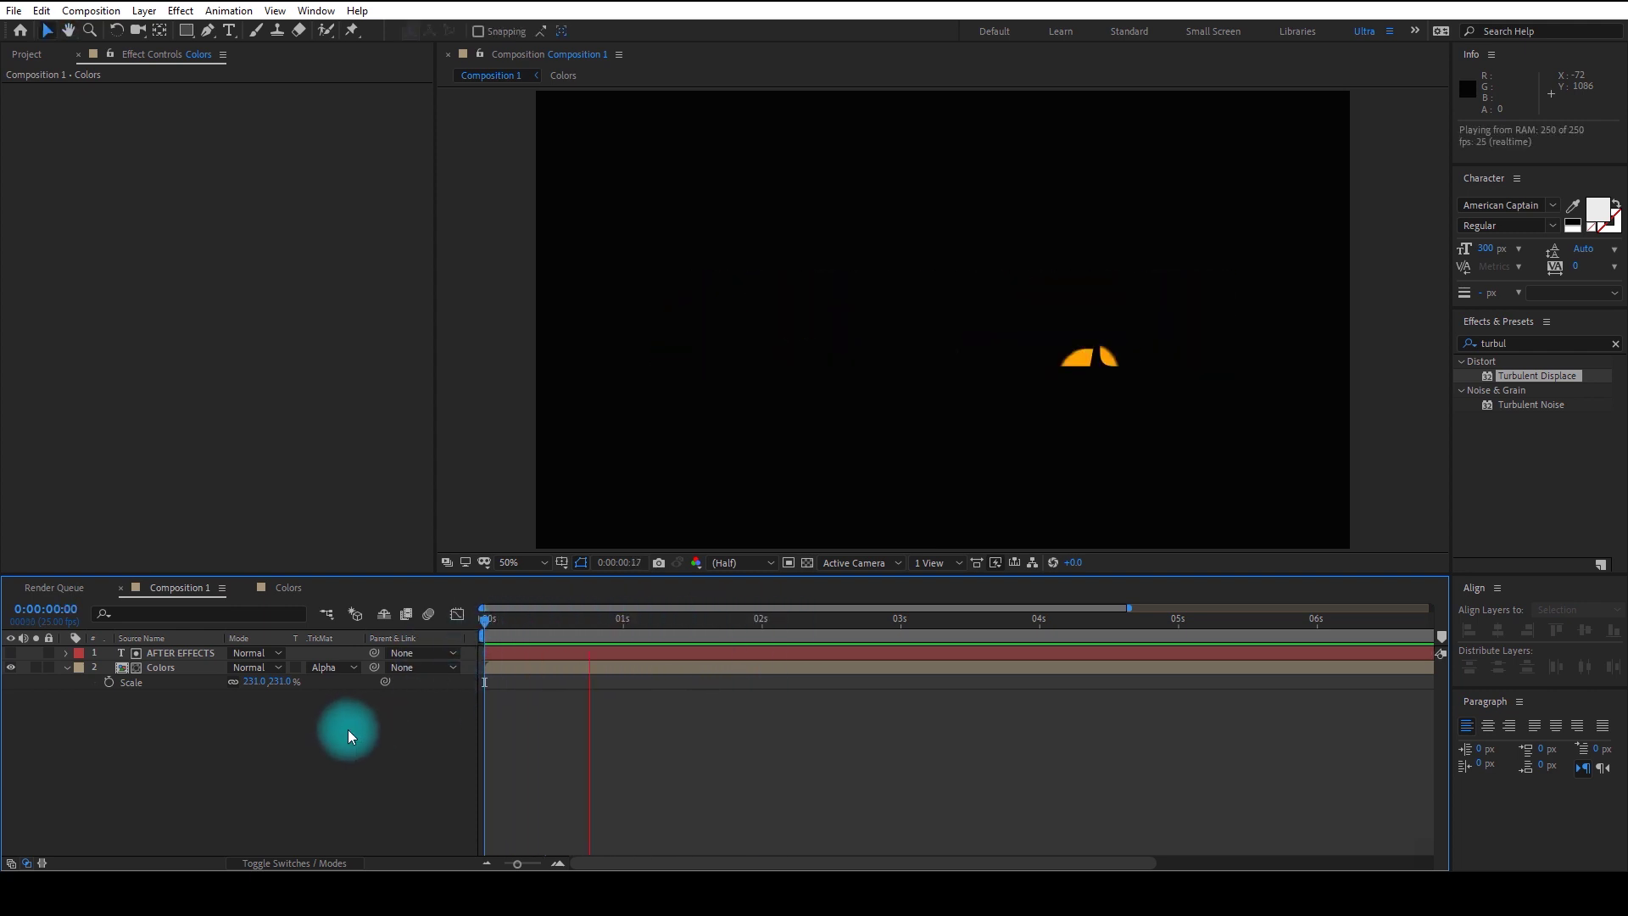